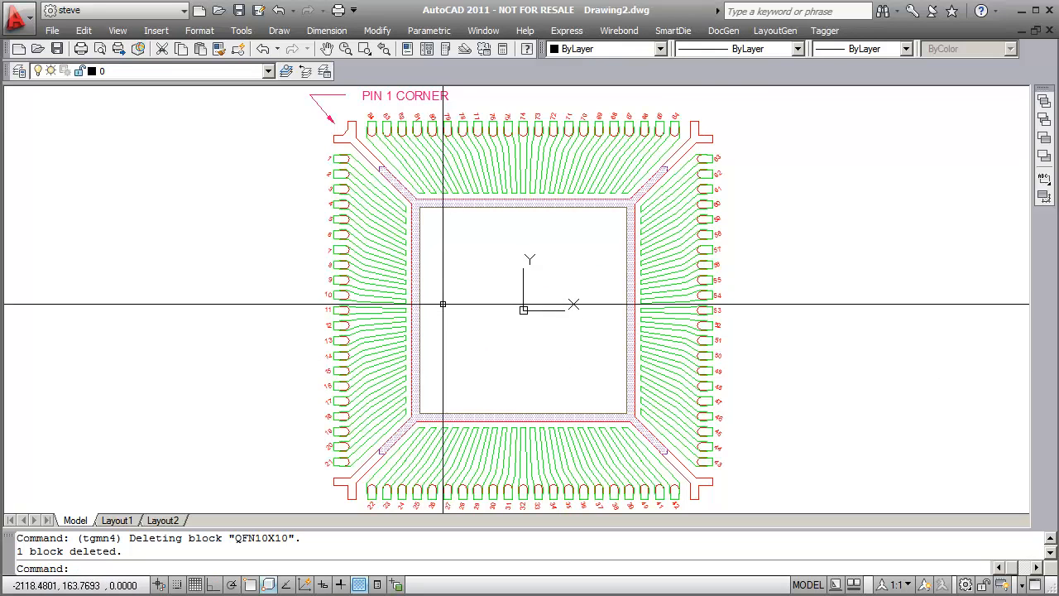
- Examine how the package leads and the die paddle's edge are drawn around the leadframe
scroll(399, 212, "up", 8)
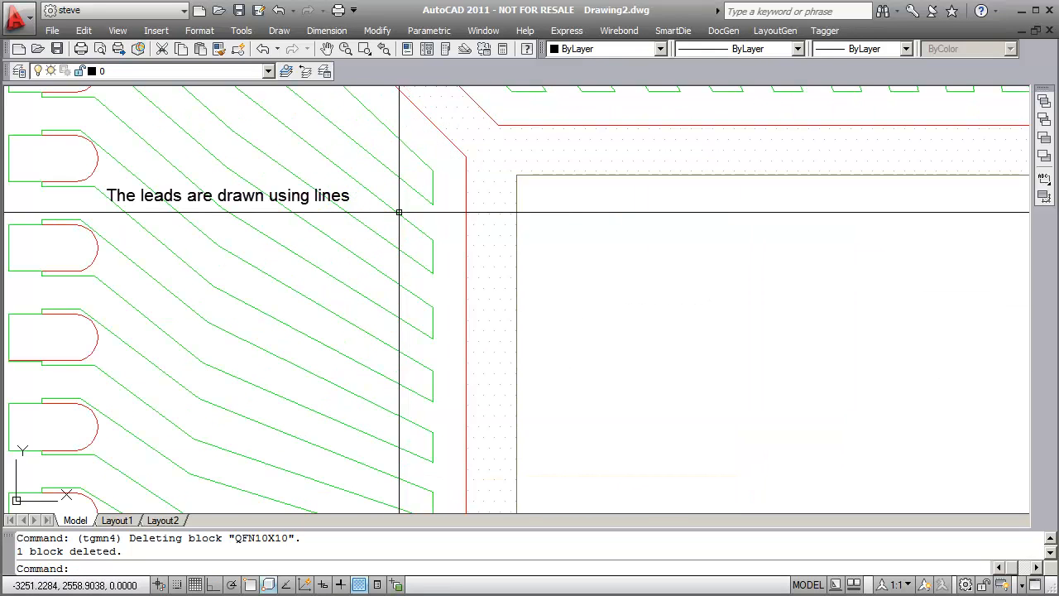
middle_click_drag(400, 212, 395, 284)
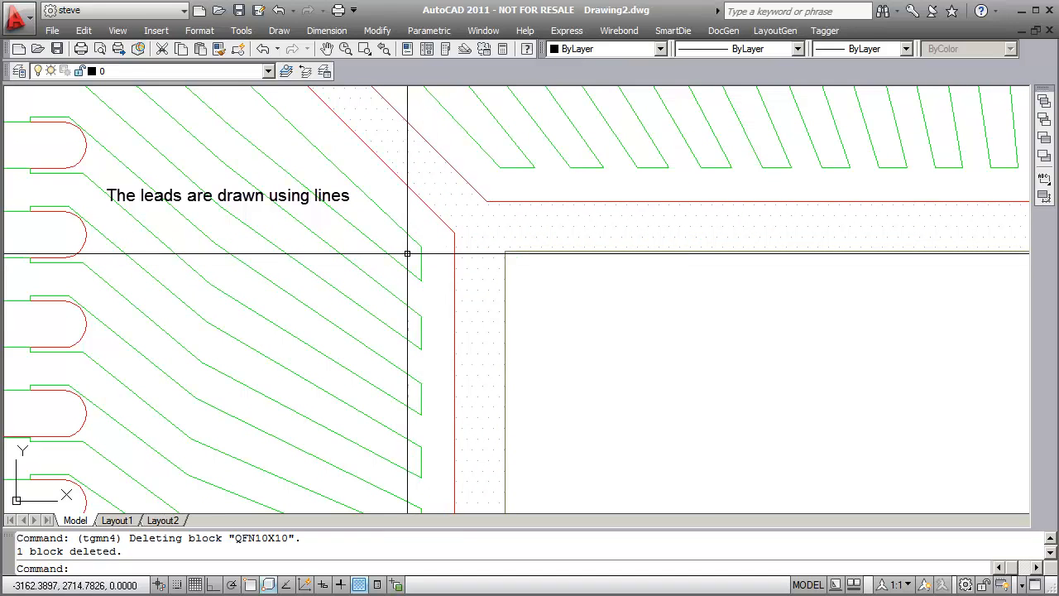
scroll(407, 254, "down", 6)
mouse_move(504, 323)
middle_mouse_down()
mouse_move(409, 248)
mouse_move(420, 237)
mouse_move(437, 260)
middle_mouse_up()
scroll(428, 256, "up", 6)
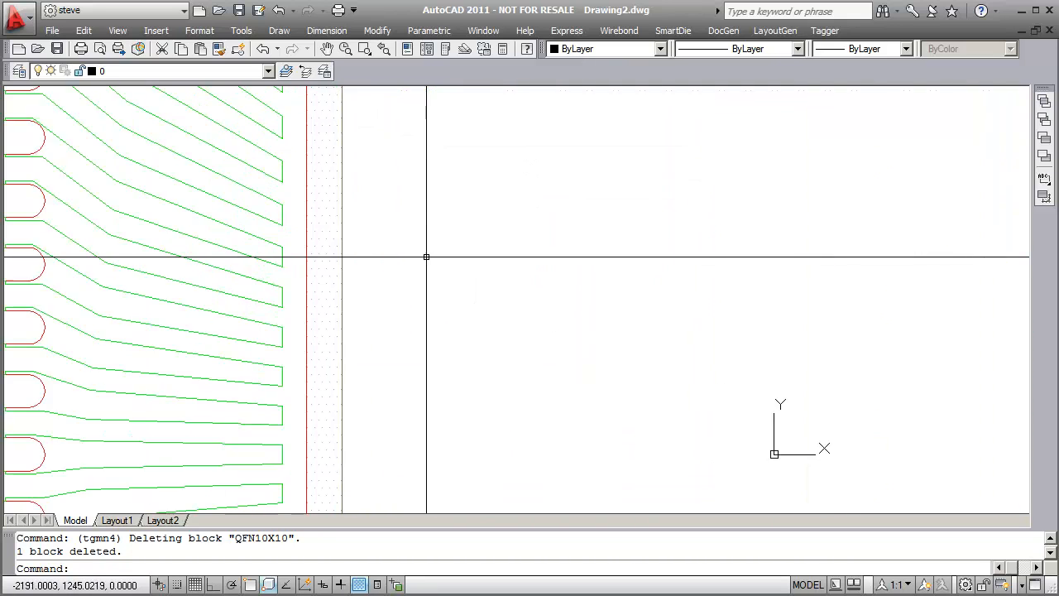
scroll(366, 243, "down", 2)
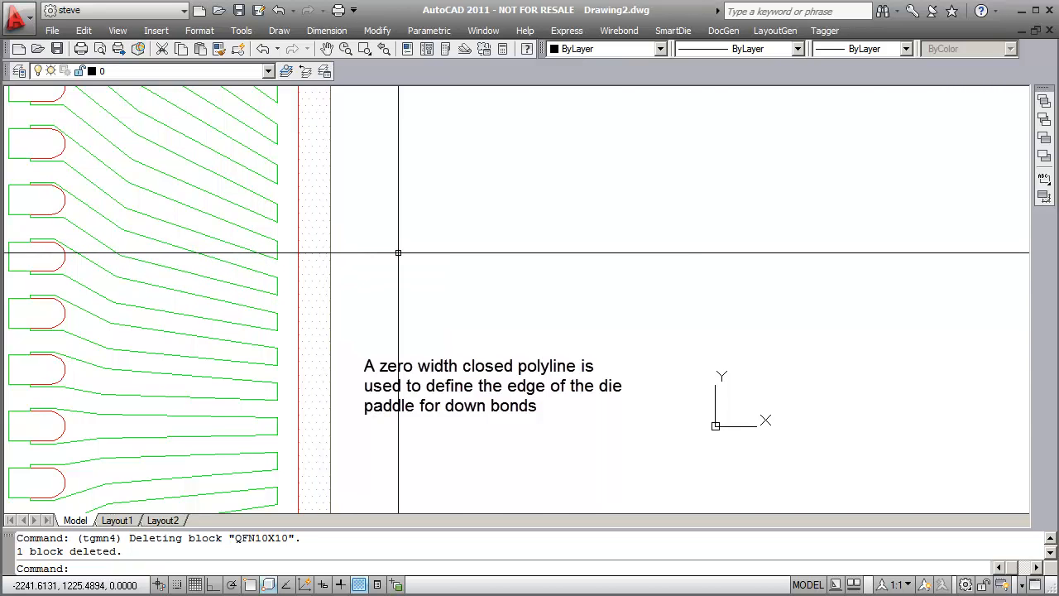
scroll(397, 245, "down", 4)
scroll(408, 264, "down", 2)
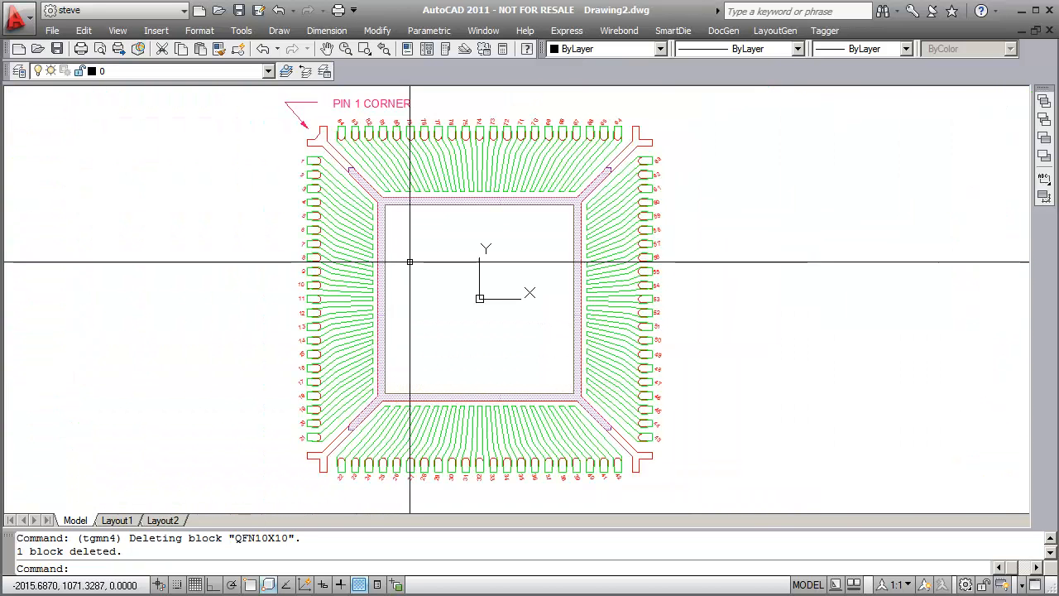
middle_click_drag(414, 263, 346, 264)
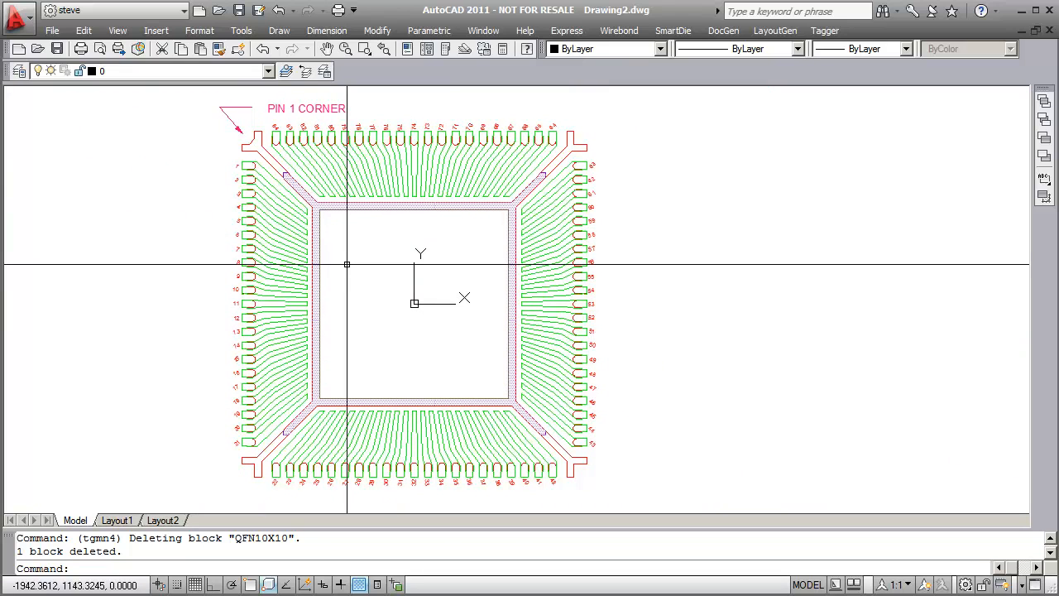
middle_click_drag(347, 264, 334, 268)
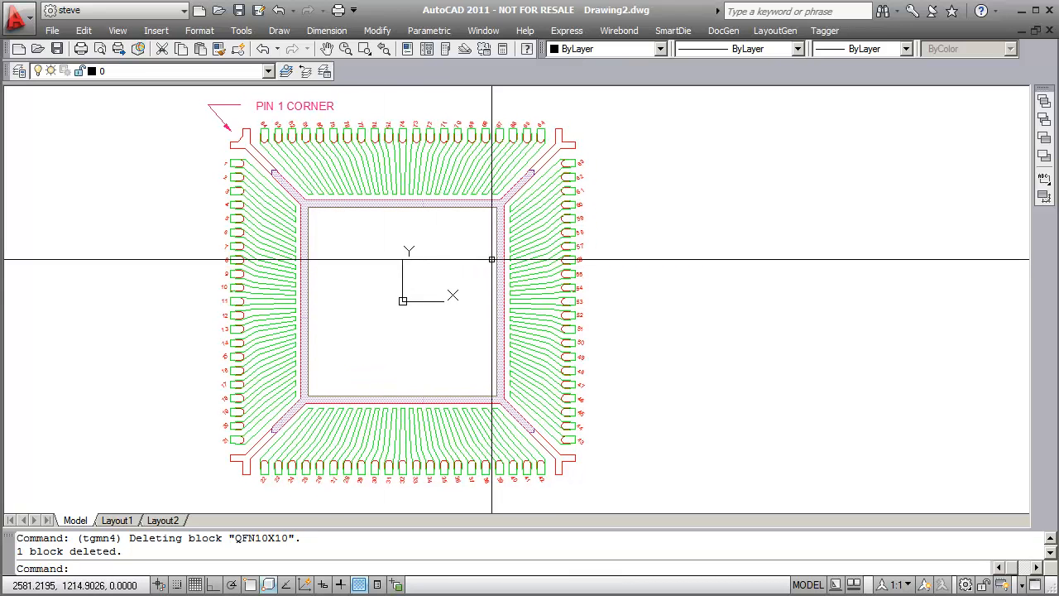
- Examine the bond finger tips and the pin numbering around the pin 1 corner of the package
scroll(289, 205, "up", 8)
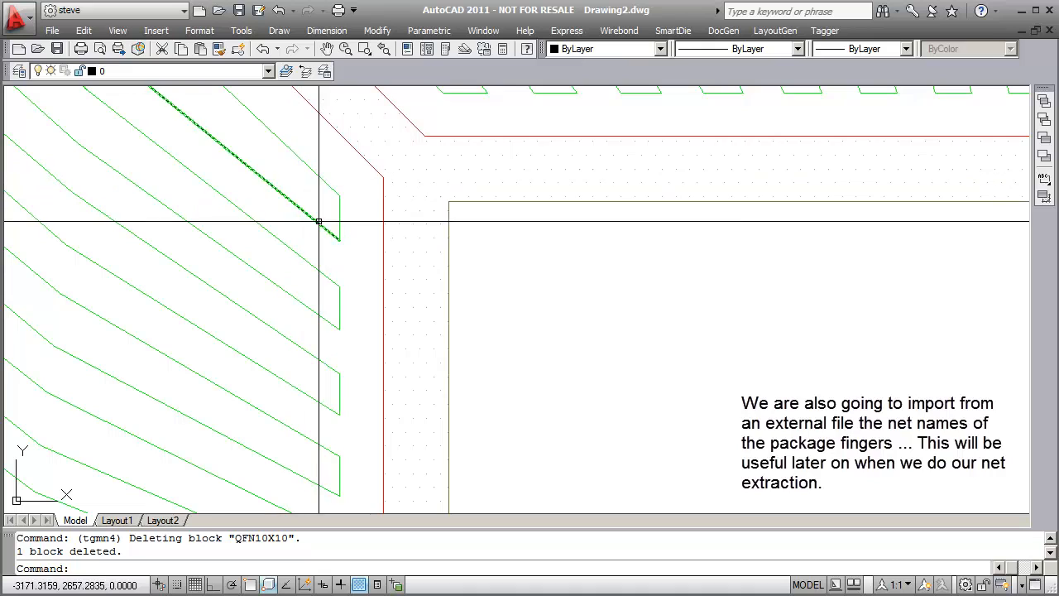
scroll(558, 305, "down", 2)
scroll(558, 305, "down", 4)
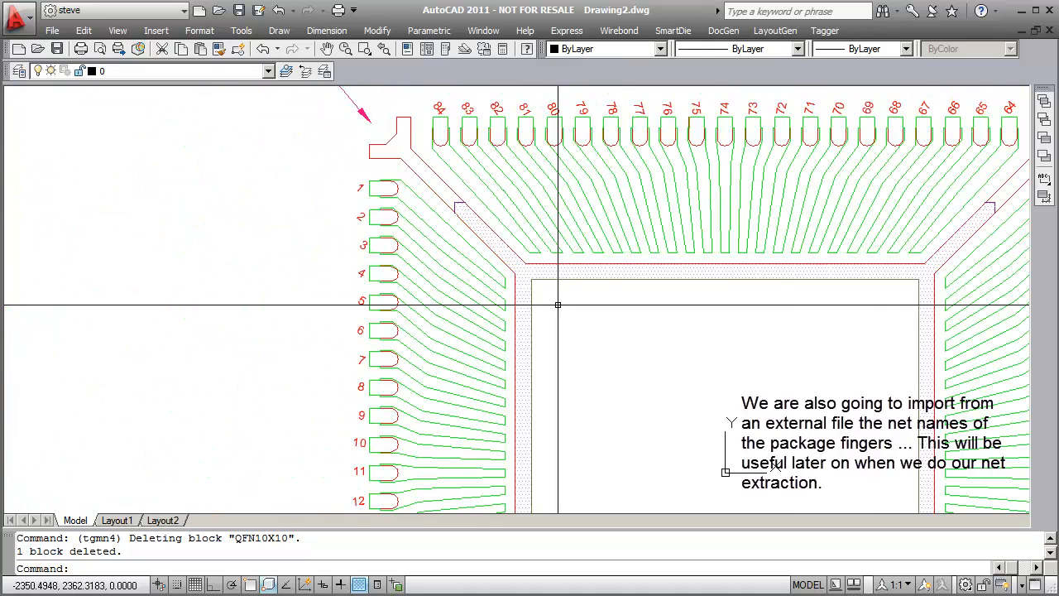
middle_click_drag(605, 331, 520, 307)
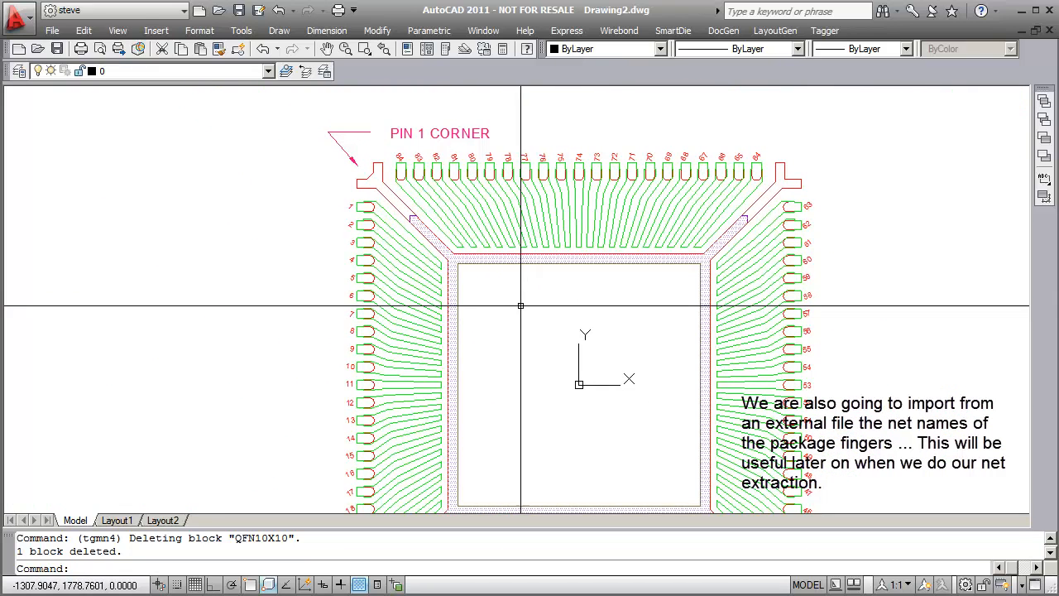
scroll(364, 208, "up", 5)
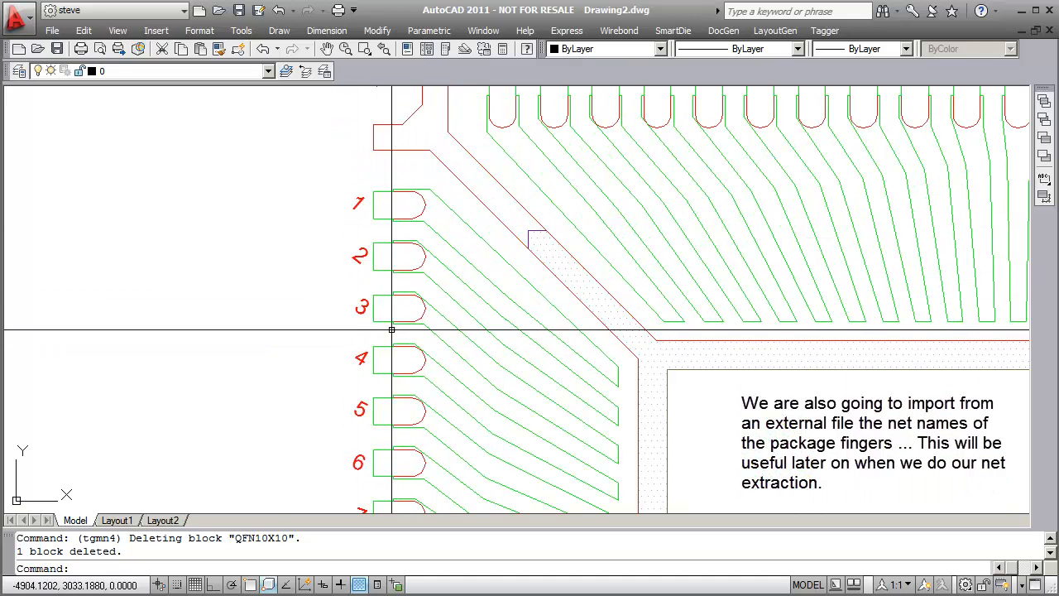
scroll(442, 316, "down", 2)
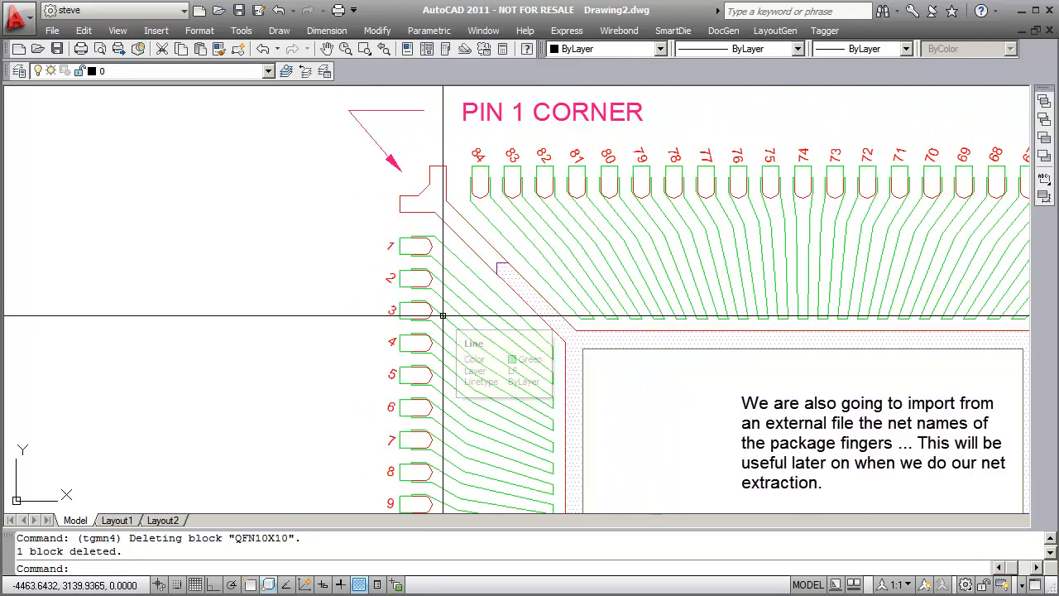
scroll(557, 350, "down", 4)
middle_click_drag(620, 378, 420, 270)
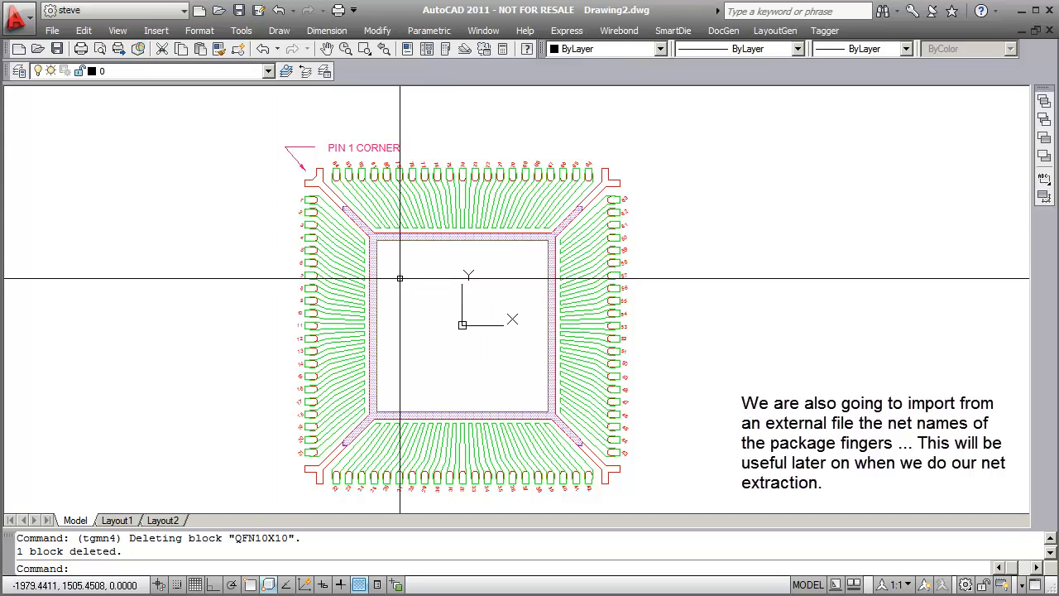
middle_click_drag(426, 280, 400, 264)
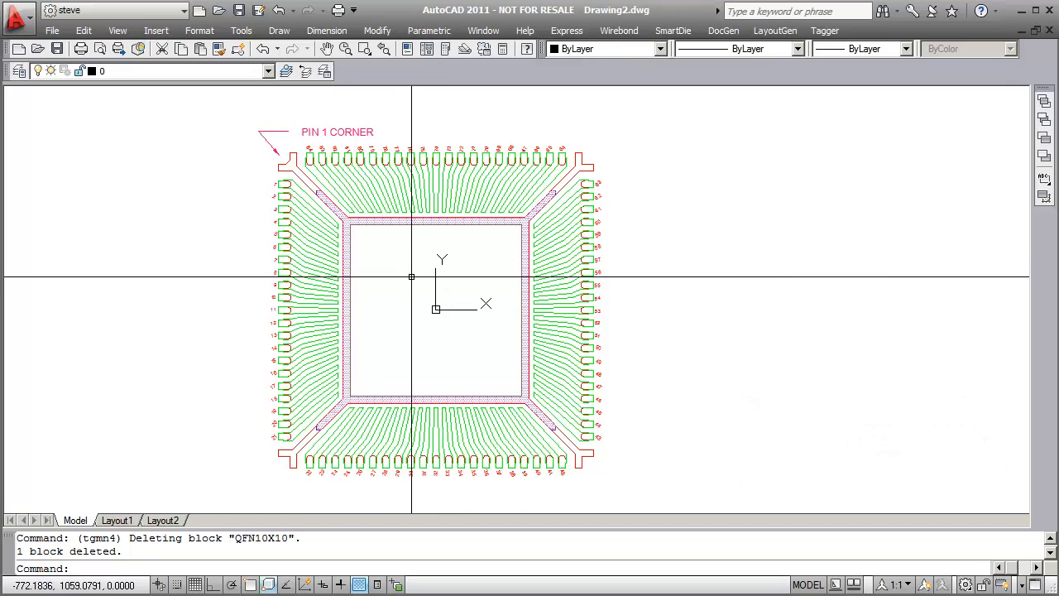
- Start the Tag Fingers command without selecting a die paddle, using the Tag Lines option
left_click(824, 31)
left_click(870, 131)
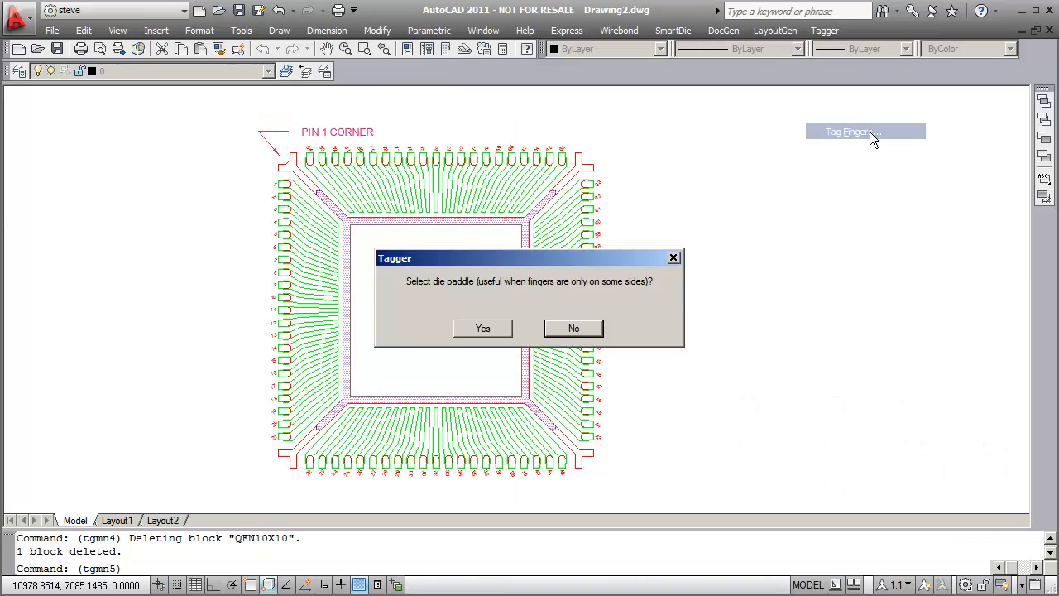
left_click(571, 328)
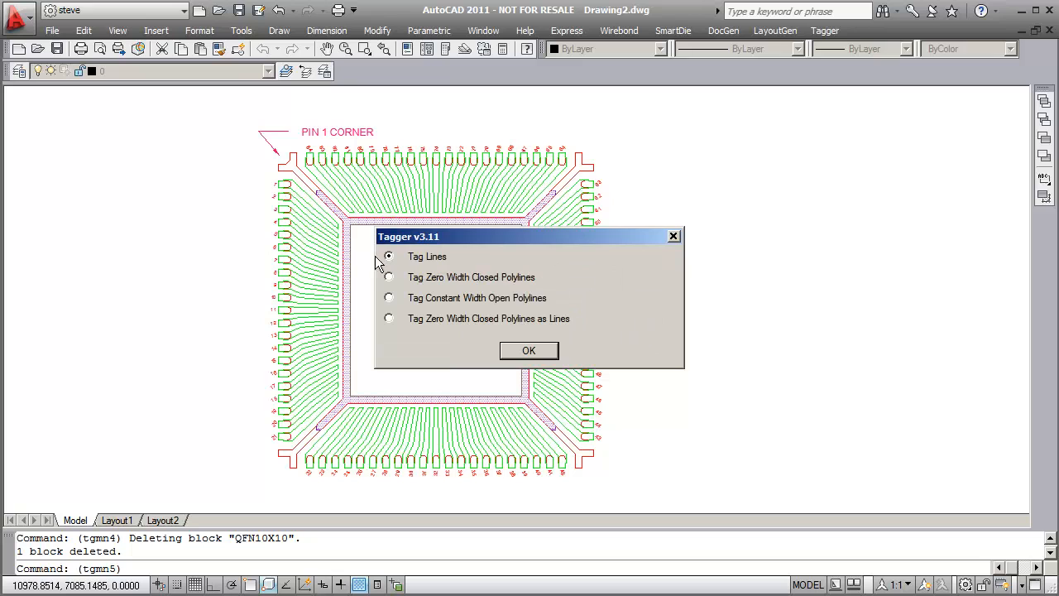
left_click(528, 352)
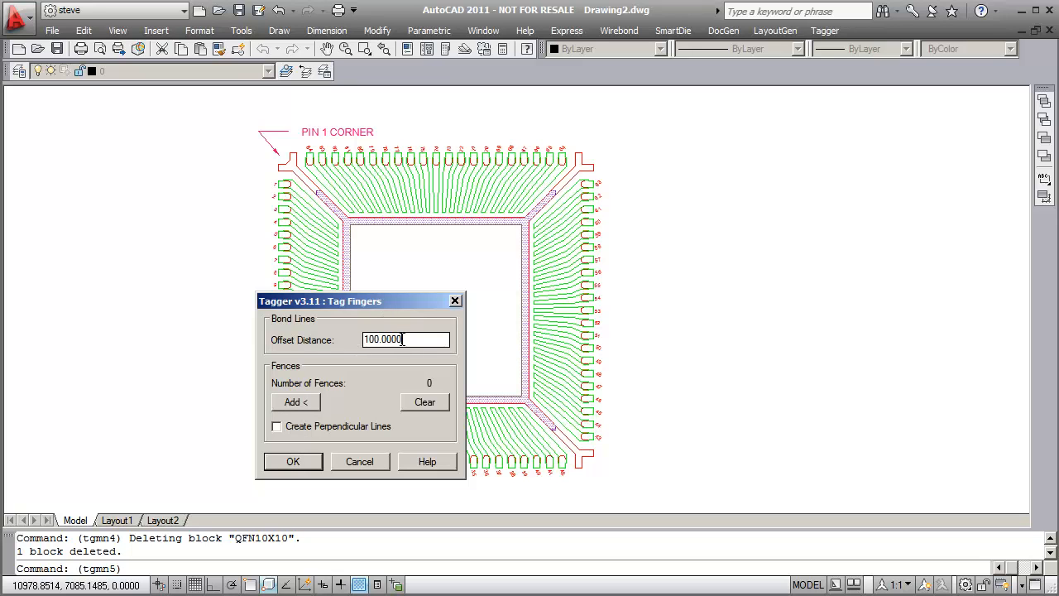
- Add a vertical fence across the finger tips on the package's left side, from the upper to the lower corner
left_click(296, 403)
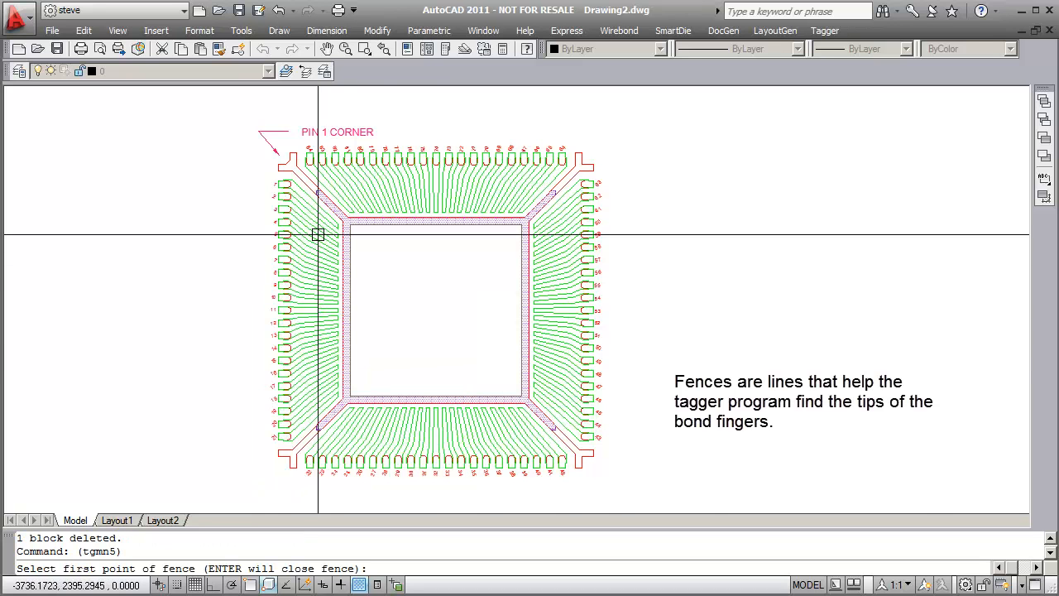
scroll(319, 231, "up", 6)
left_click(425, 168)
scroll(412, 329, "down", 6)
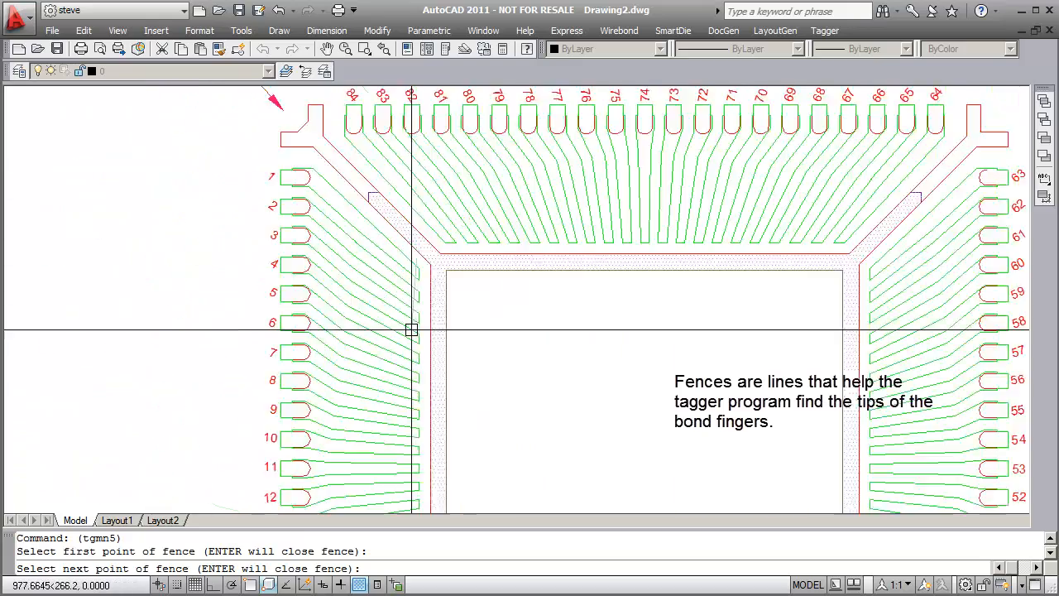
scroll(392, 352, "up", 5)
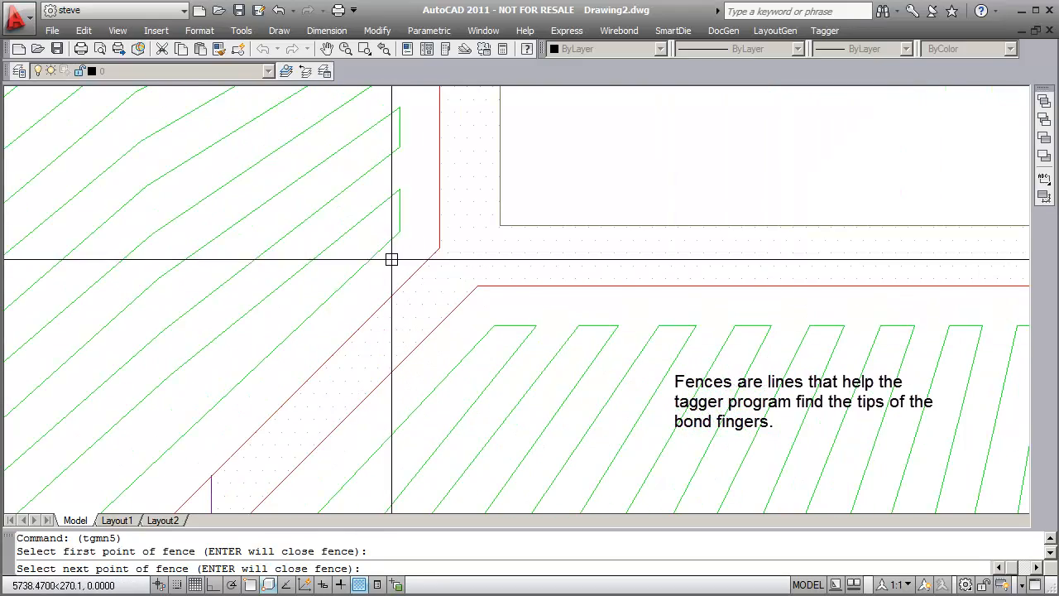
left_click(390, 326)
scroll(390, 327, "up", 2)
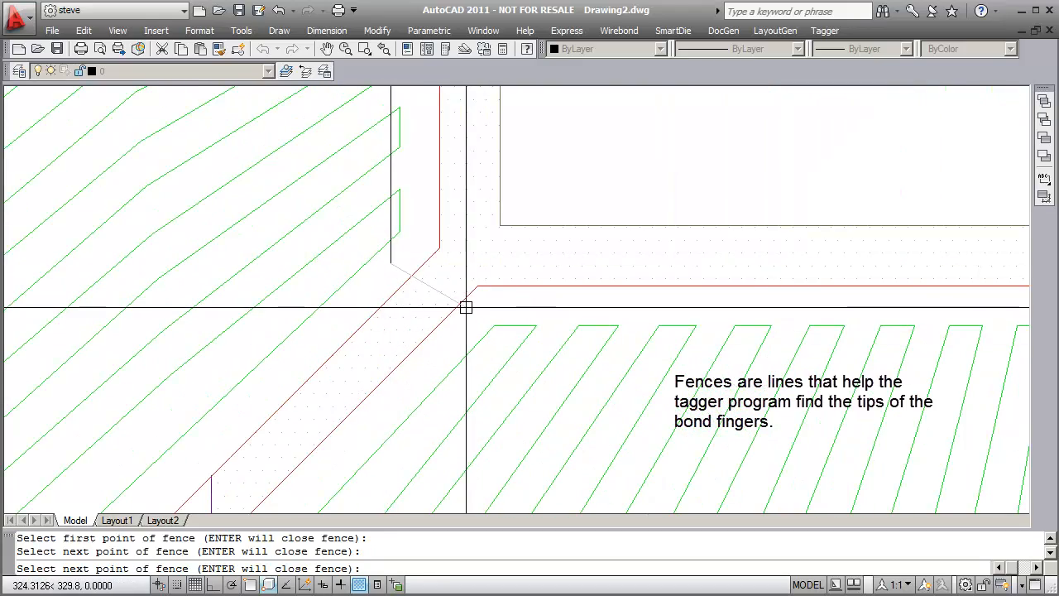
key("Return")
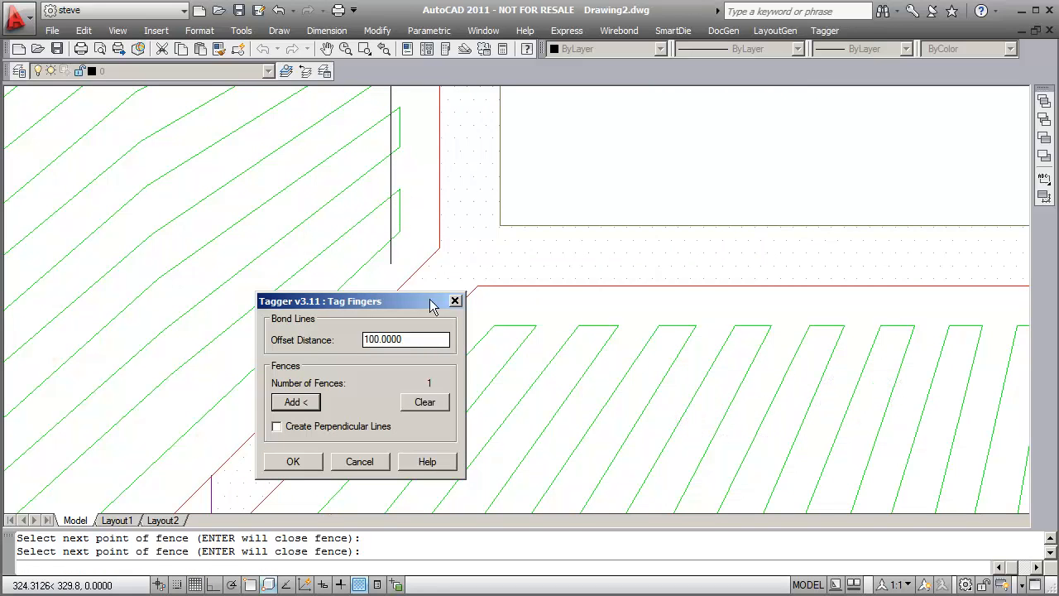
- Add a horizontal fence across all finger tips along the package's bottom side
left_click(290, 409)
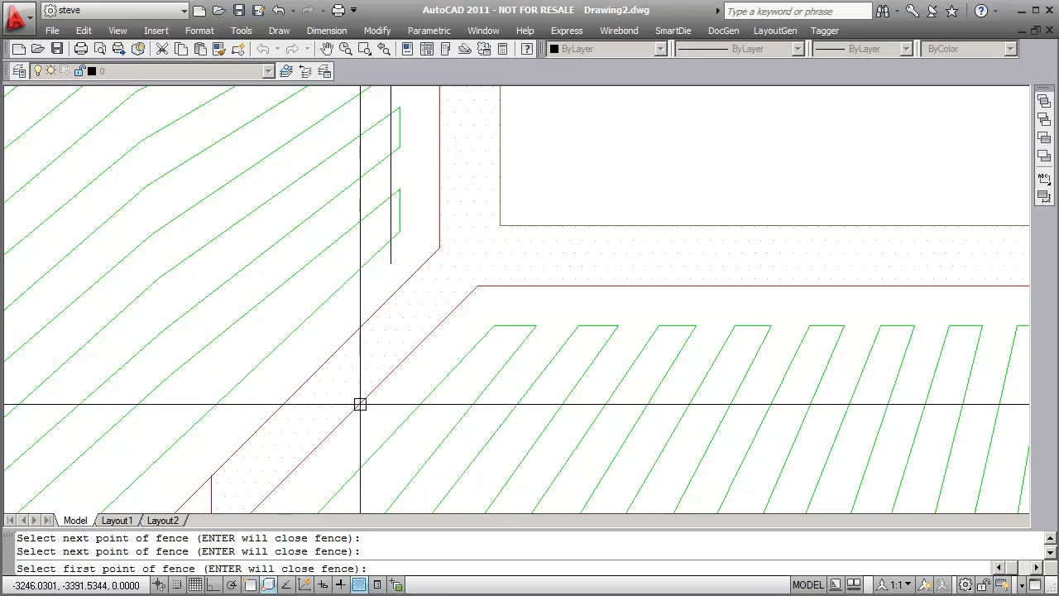
left_click(457, 341)
middle_click_drag(677, 367, 92, 348)
middle_click_drag(710, 346, 178, 377)
middle_click_drag(656, 381, 209, 395)
left_click(433, 358)
key("Return")
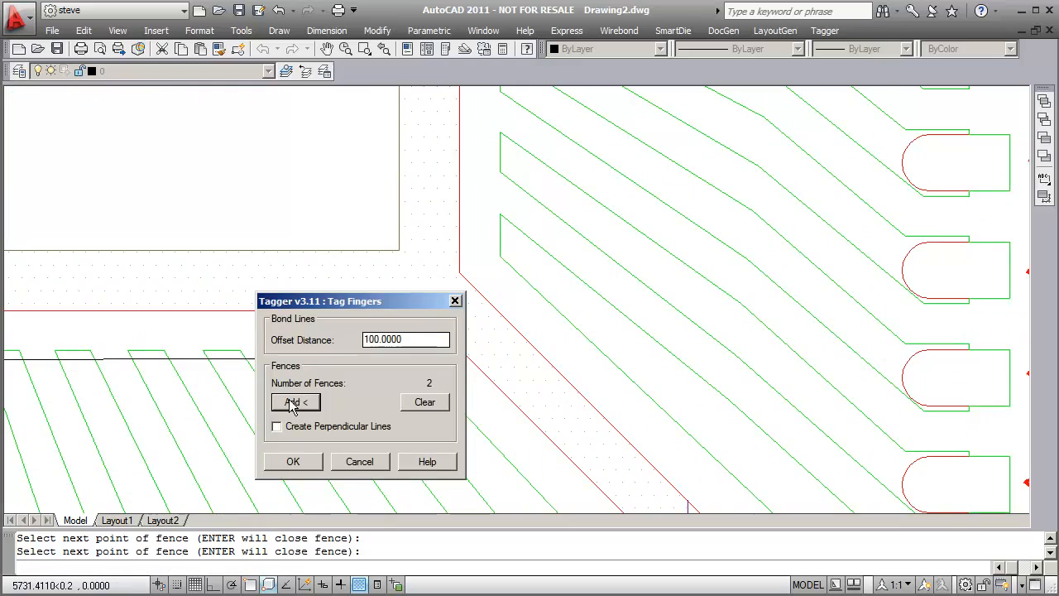
- Add a vertical fence across the finger tips on the package's right side, from the lower to the upper corner
left_click(292, 406)
left_click(504, 282)
middle_click_drag(473, 212, 456, 383)
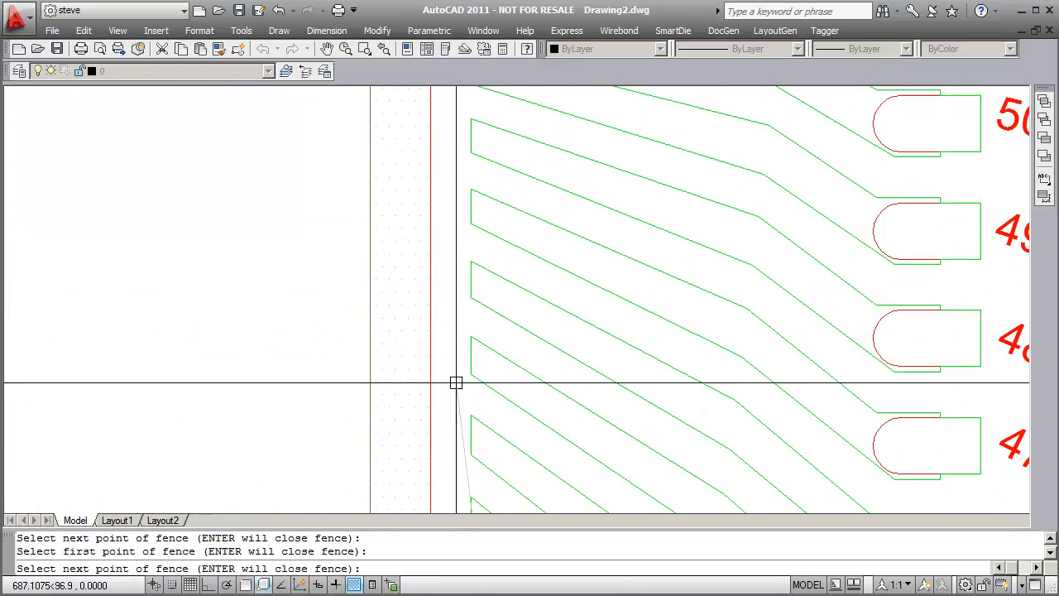
middle_click_drag(466, 208, 458, 393)
scroll(459, 392, "down", 5)
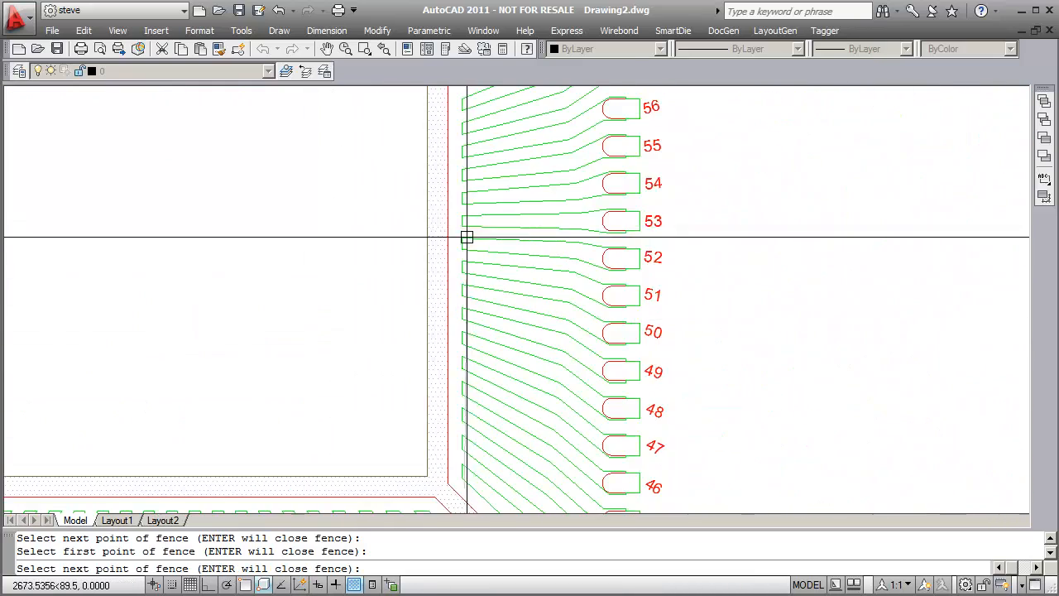
middle_click_drag(466, 237, 456, 390)
scroll(456, 199, "up", 5)
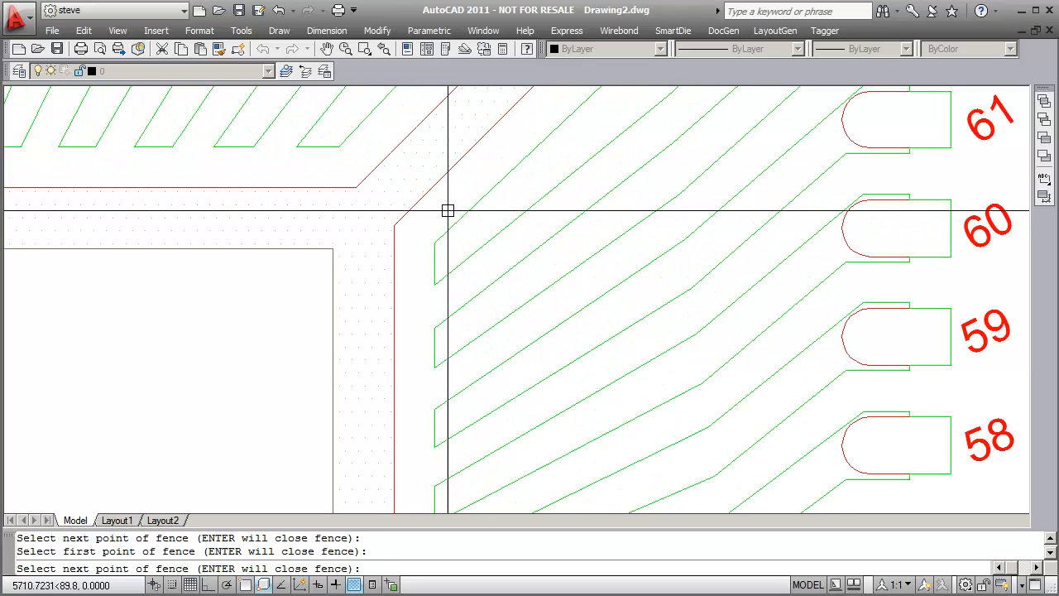
left_click(448, 210)
key("Return")
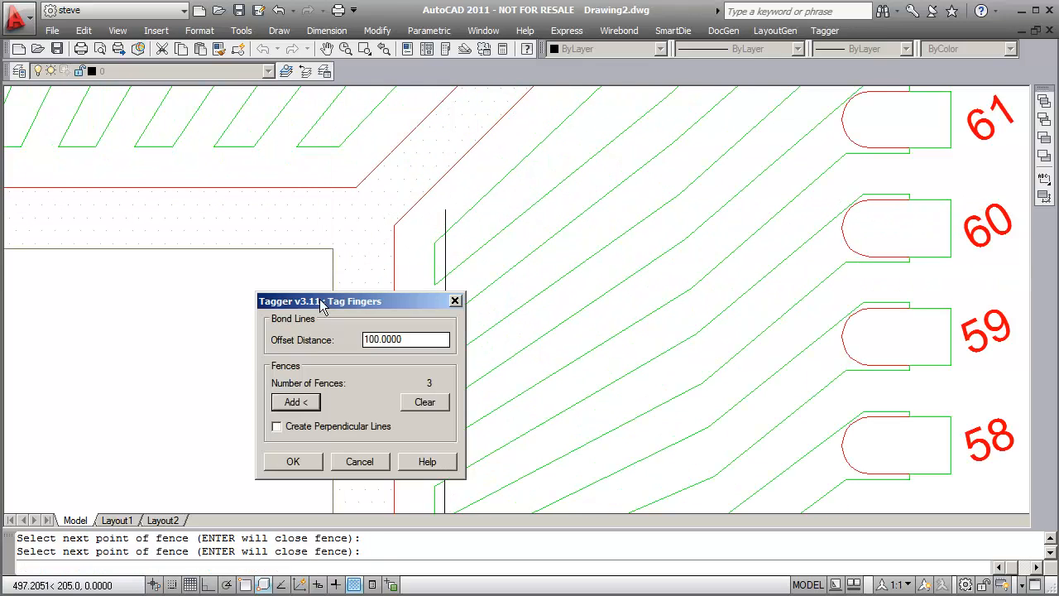
- Add a horizontal fence across all finger tips along the package's top side
left_click(296, 403)
middle_click_drag(309, 227, 513, 340)
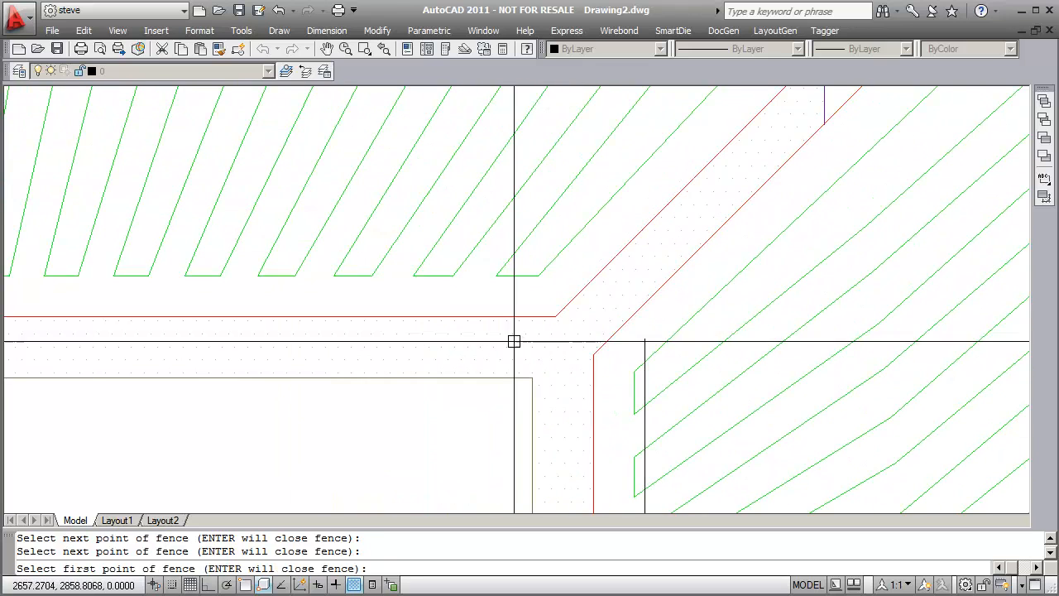
left_click(574, 263)
mouse_move(233, 288)
middle_mouse_down()
mouse_move(691, 305)
mouse_move(682, 284)
mouse_move(713, 284)
middle_mouse_up()
middle_click_drag(242, 277, 719, 272)
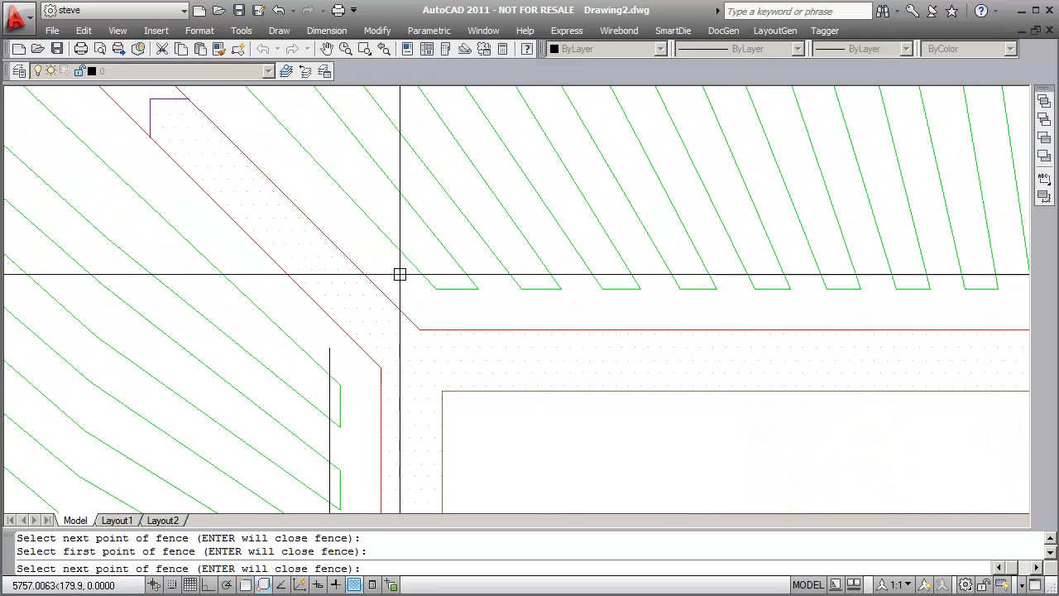
left_click(400, 274)
key("Return")
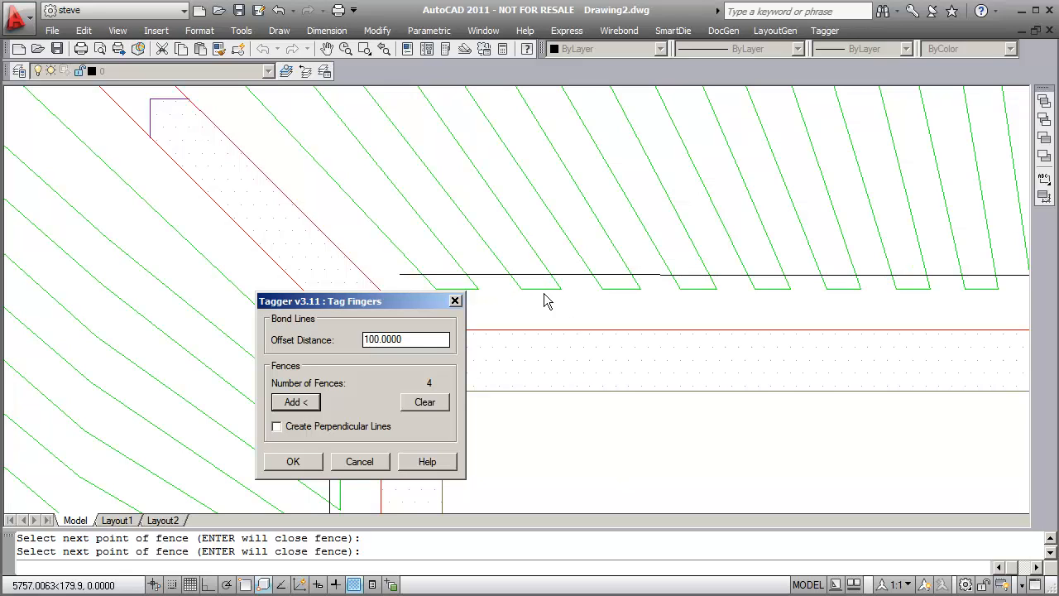
- Tag the fingers crossed by the four fences with a bond line offset of 100, and inspect the tag circles near pin 1
left_click(305, 463)
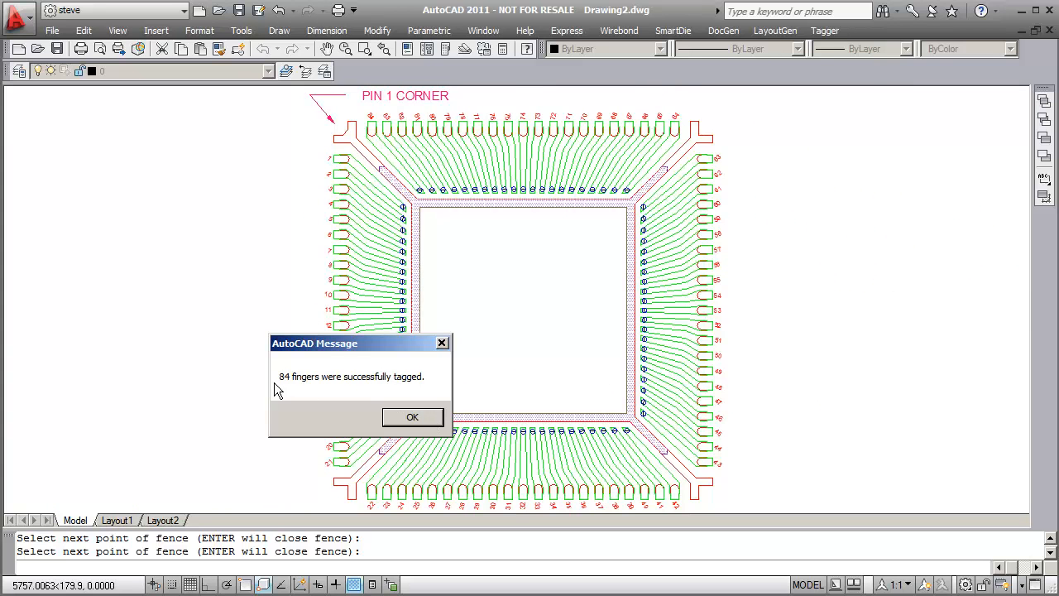
left_click(413, 417)
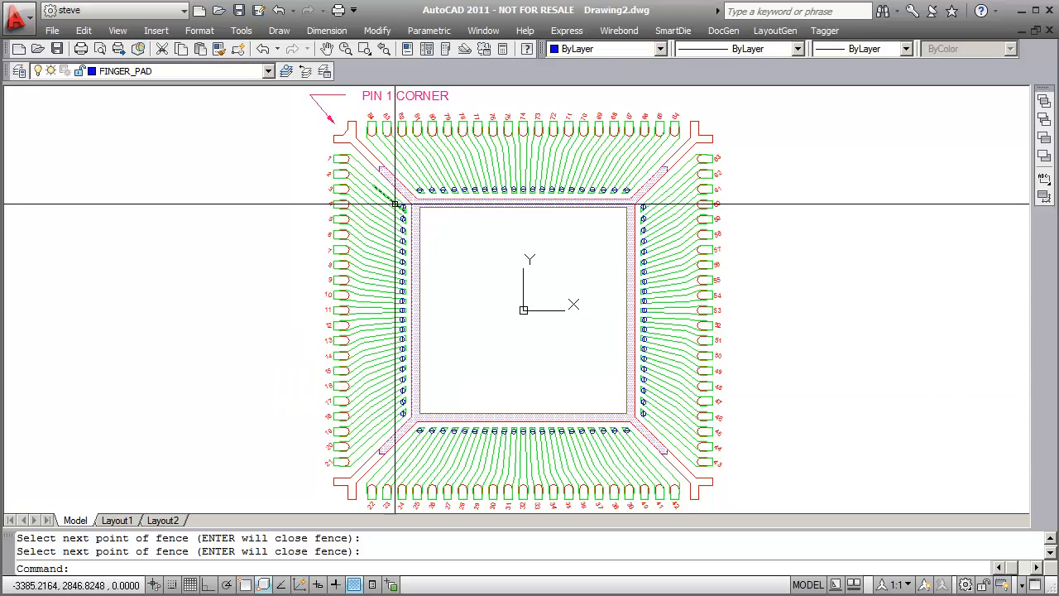
scroll(374, 141, "up", 3)
scroll(436, 260, "up", 5)
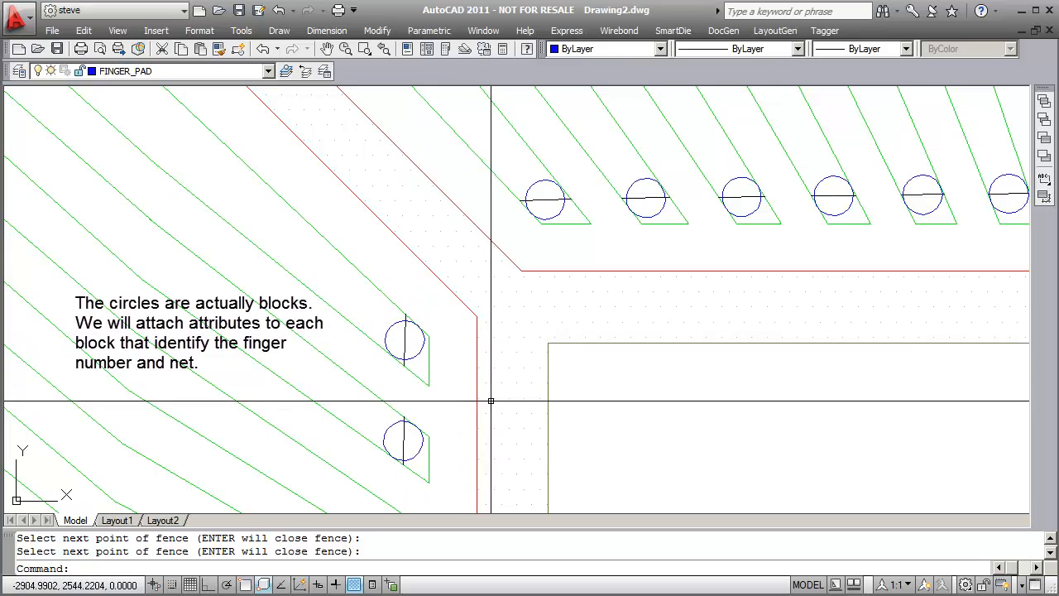
scroll(491, 401, "down", 5)
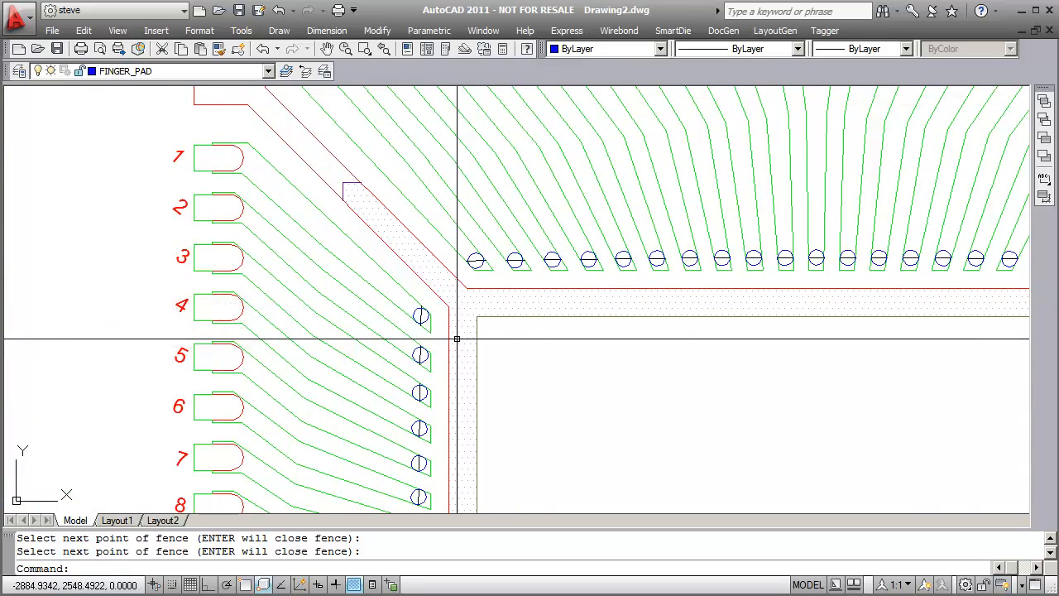
- Number the BF_RND_123_8946 finger blocks counterclockwise in Radial (from origin) mode, starting with the uppermost tag on the package's left side as finger #1
scroll(457, 338, "down", 3)
middle_click_drag(503, 366, 433, 277)
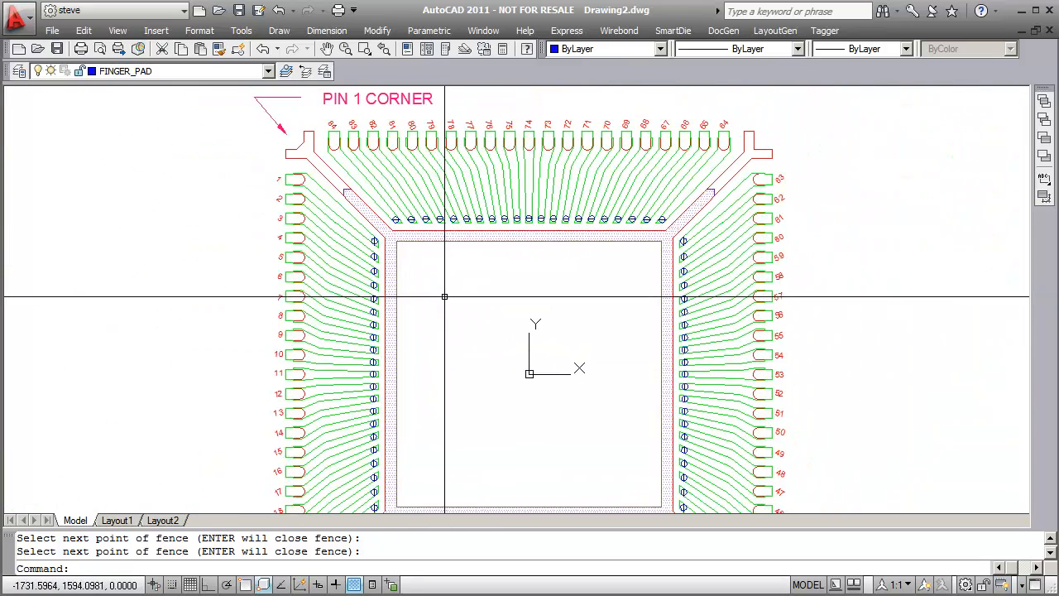
scroll(377, 246, "up", 2)
scroll(377, 246, "up", 4)
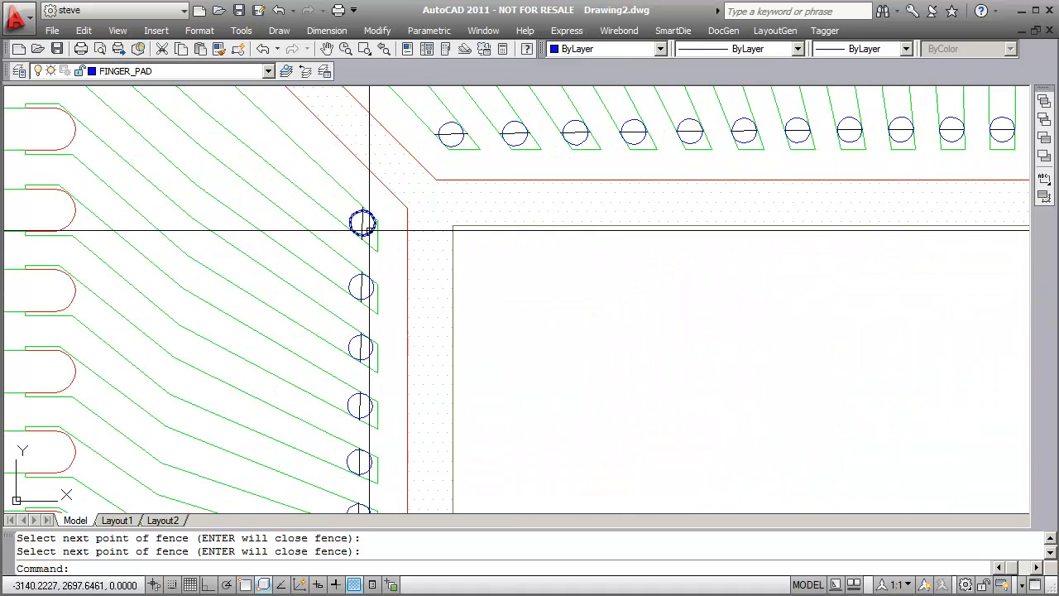
scroll(394, 263, "down", 4)
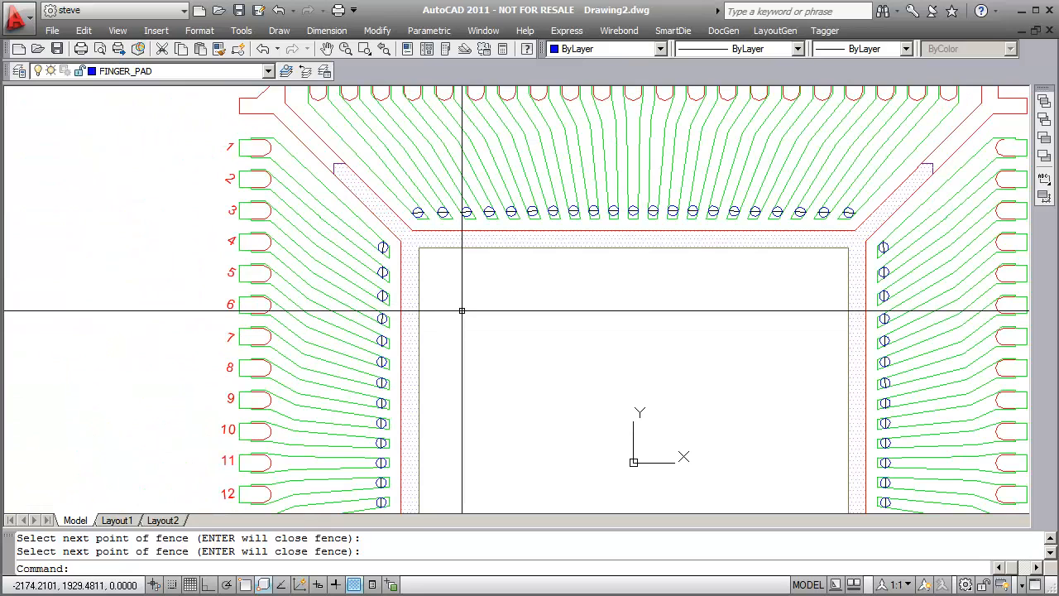
left_click(824, 31)
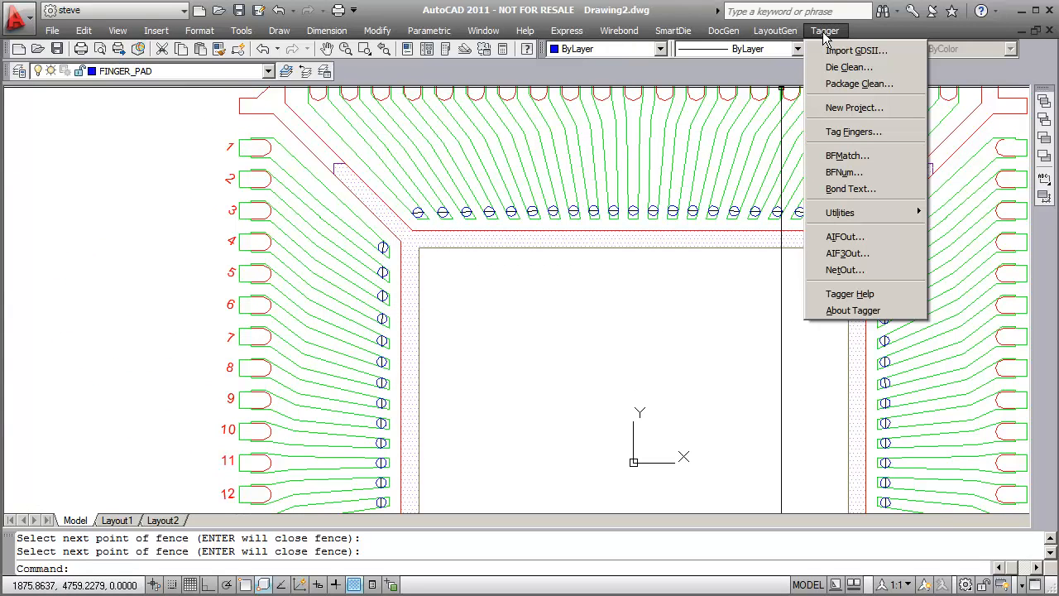
left_click(841, 172)
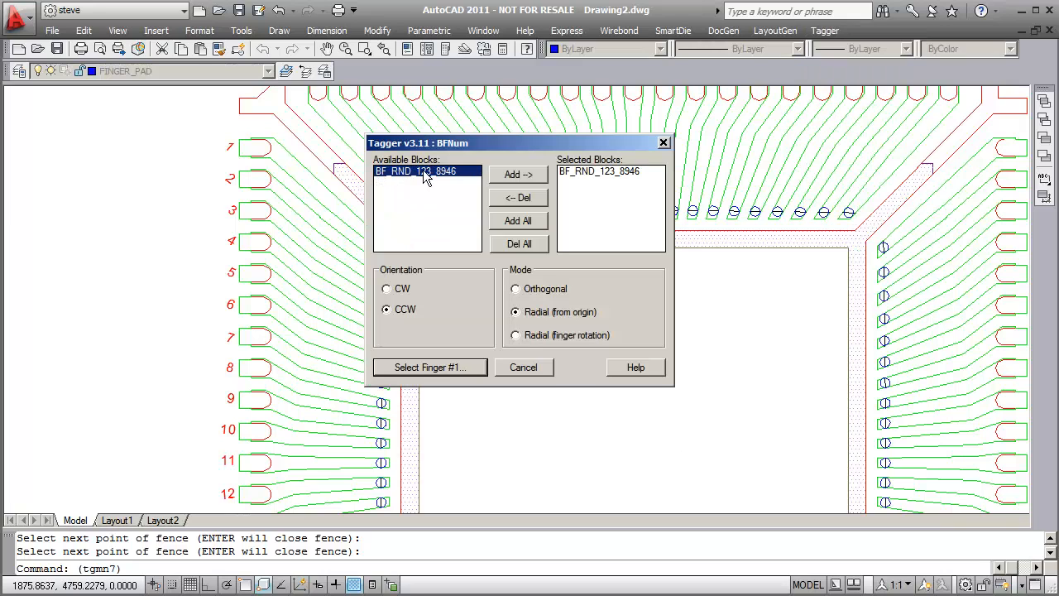
left_click(570, 172)
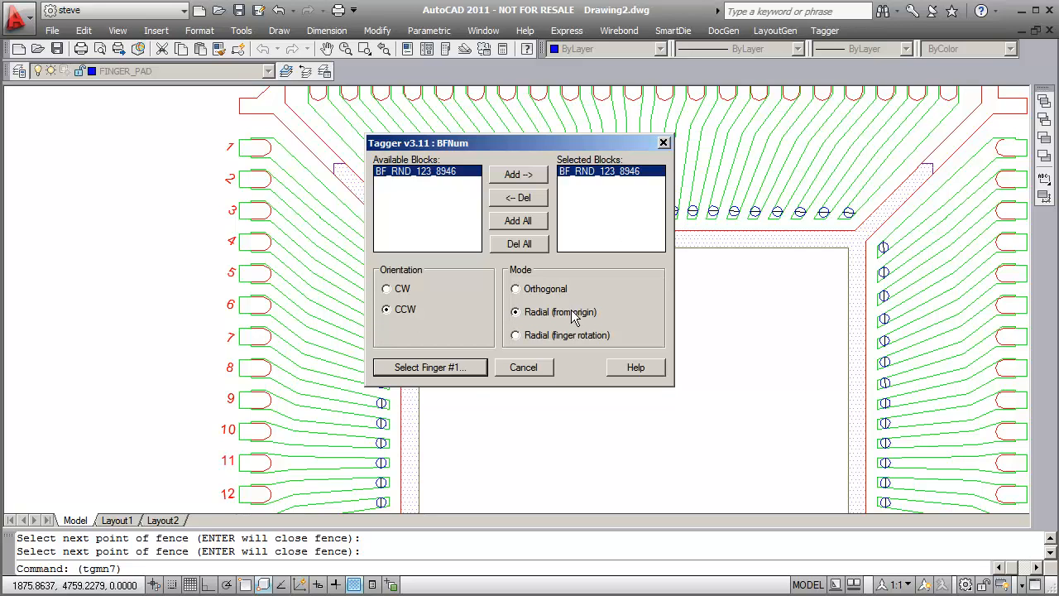
left_click(471, 370)
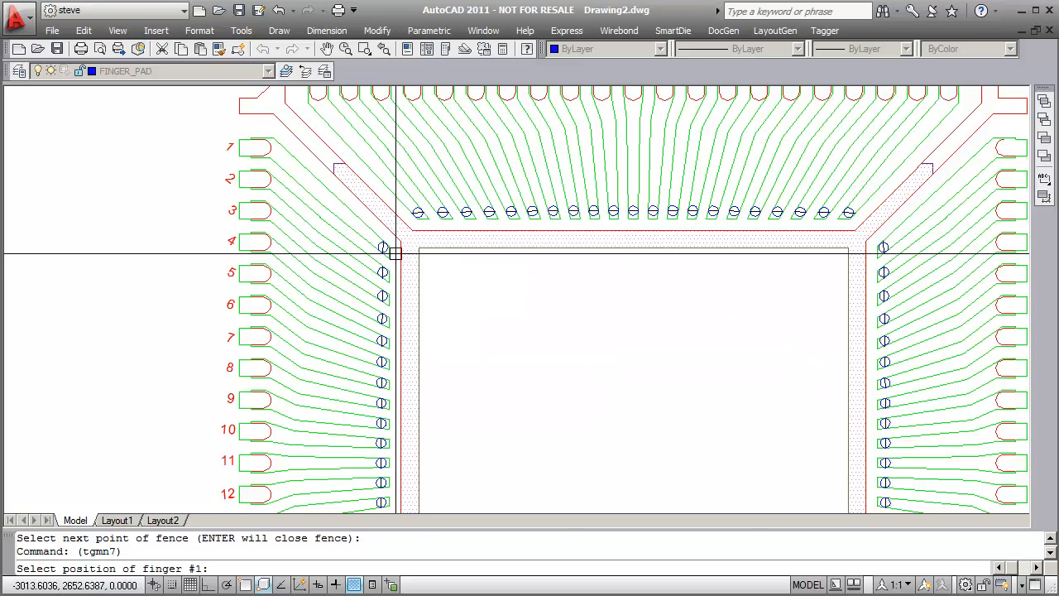
left_click(382, 247)
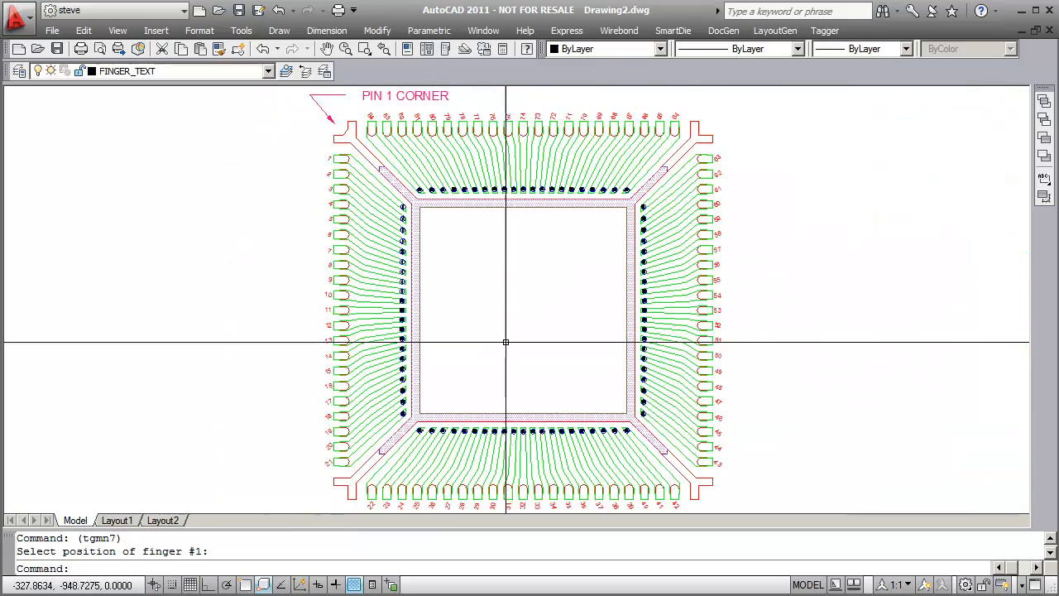
- Examine the finger numbers inside the tag circles around the pin 1 corner and across the whole package
middle_click_drag(432, 249, 472, 329)
scroll(431, 286, "up", 6)
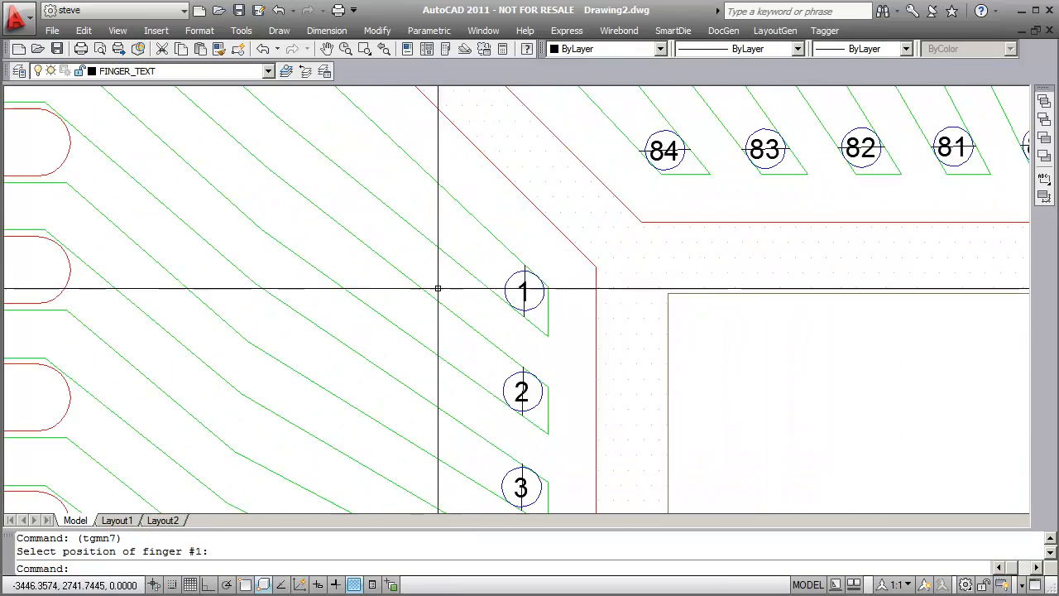
scroll(569, 309, "up", 4)
scroll(483, 298, "down", 3)
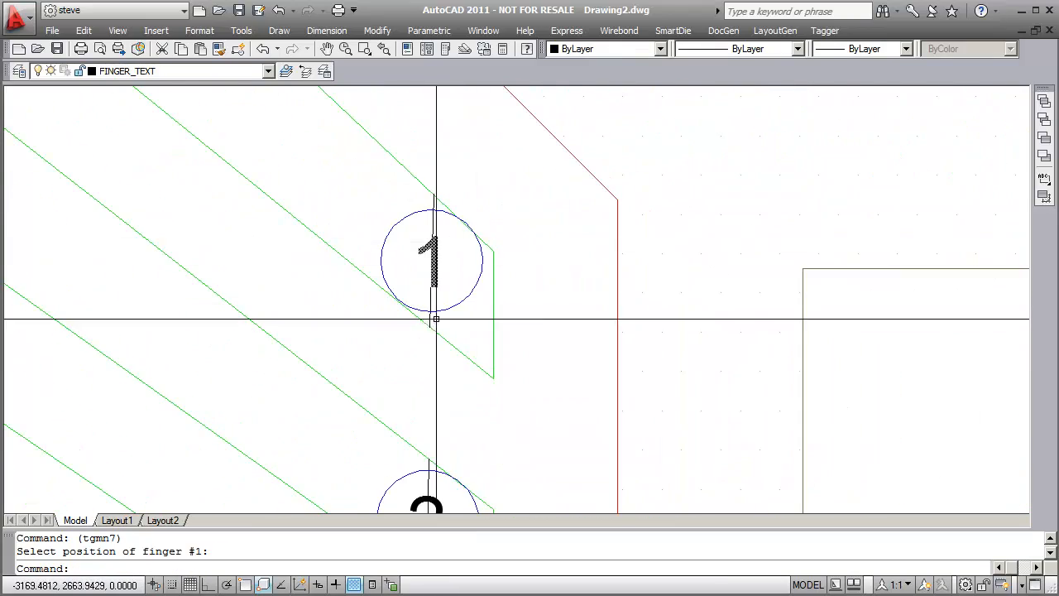
scroll(452, 350, "down", 4)
mouse_move(486, 391)
middle_mouse_down()
mouse_move(414, 284)
mouse_move(436, 273)
mouse_move(373, 374)
middle_mouse_up()
middle_click_drag(493, 223, 453, 223)
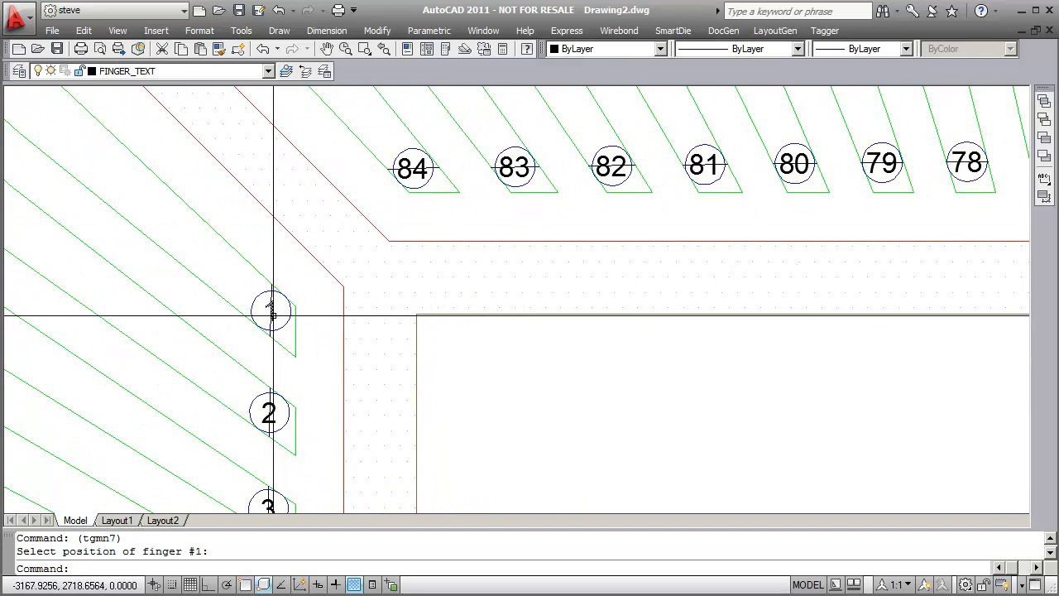
scroll(308, 319, "down", 7)
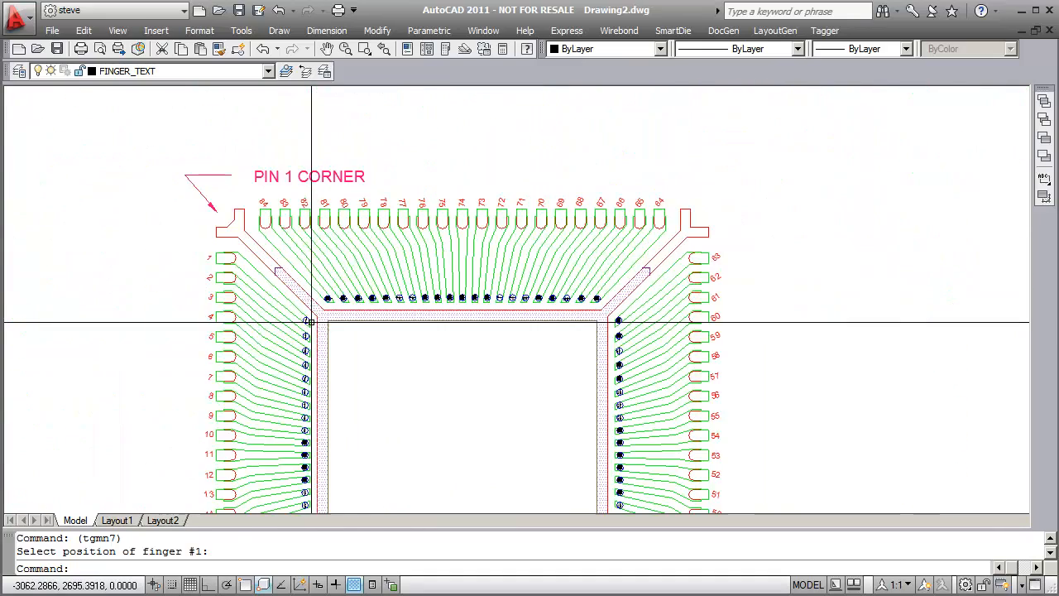
middle_click_drag(346, 339, 344, 269)
scroll(358, 271, "down", 4)
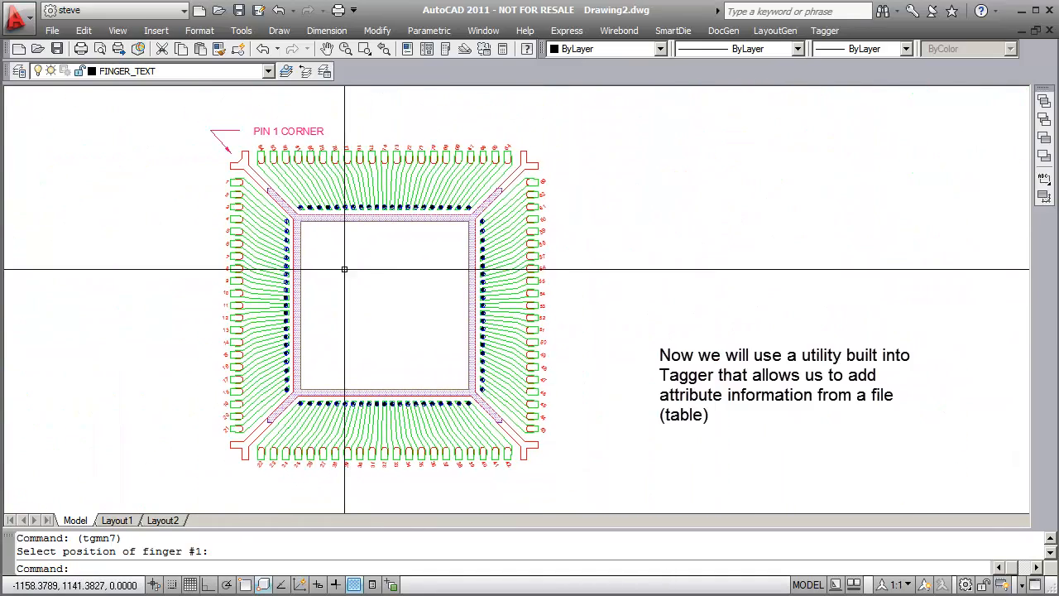
- Start Tagger's Import Attribute utility and load Merlot_package_attribute_BF_to_net.txt from the feb3_2014 folder
left_click(826, 31)
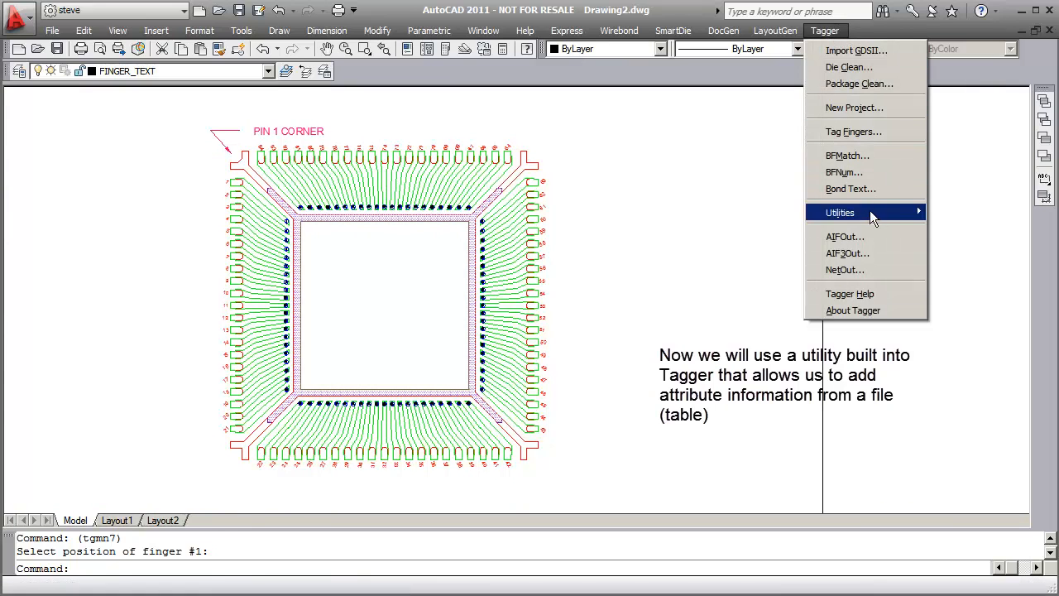
mouse_move(870, 211)
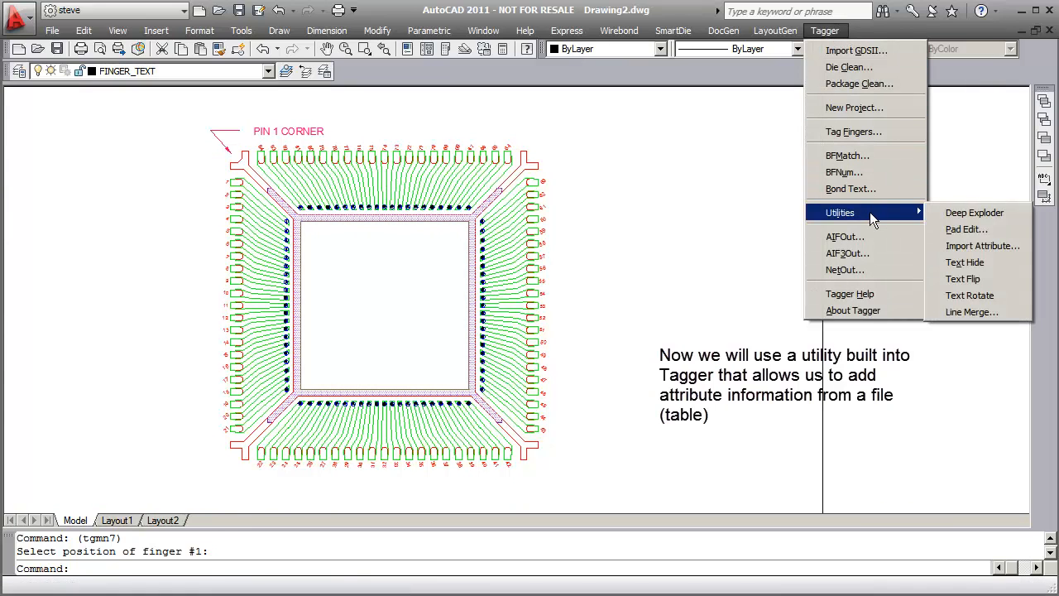
left_click(977, 247)
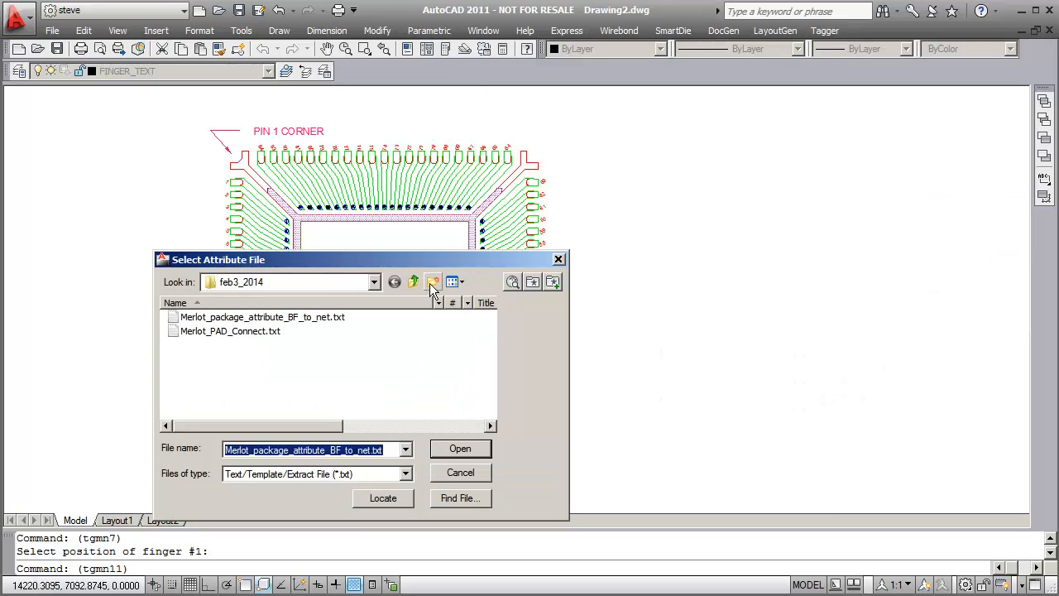
left_click_drag(429, 263, 639, 197)
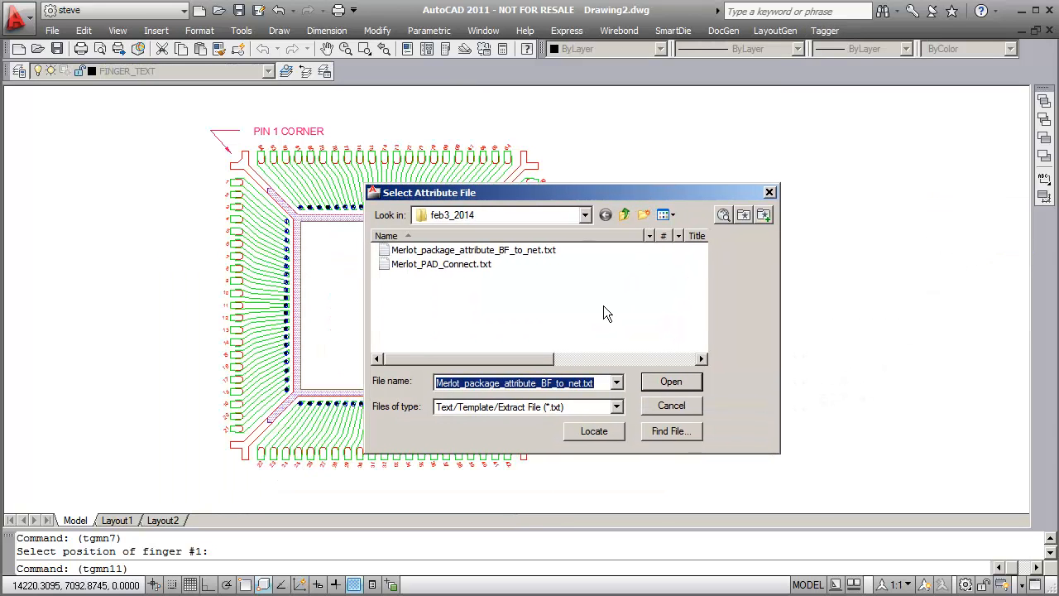
left_click(537, 251)
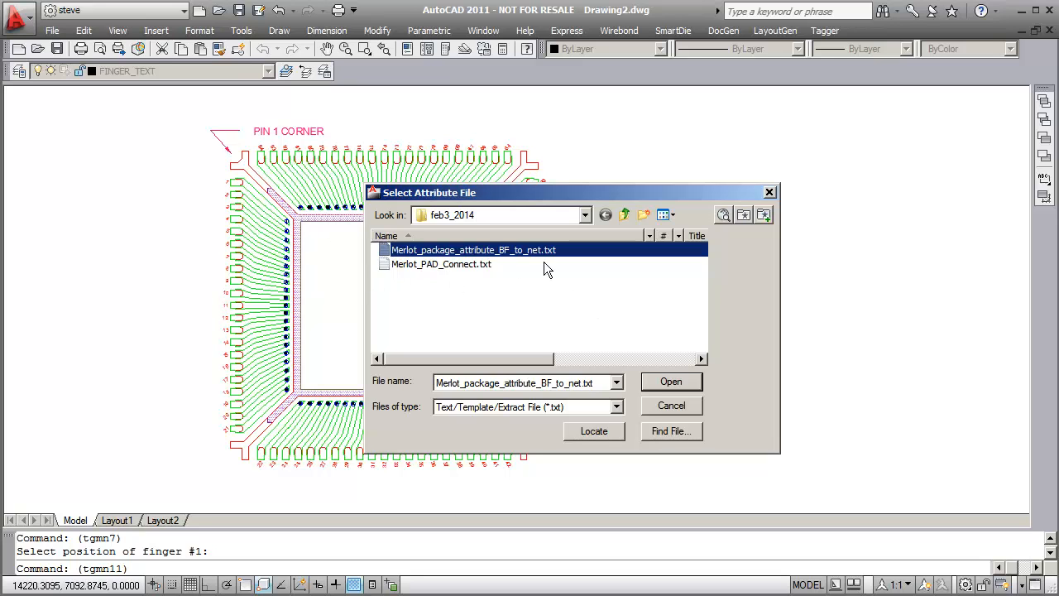
left_click(656, 379)
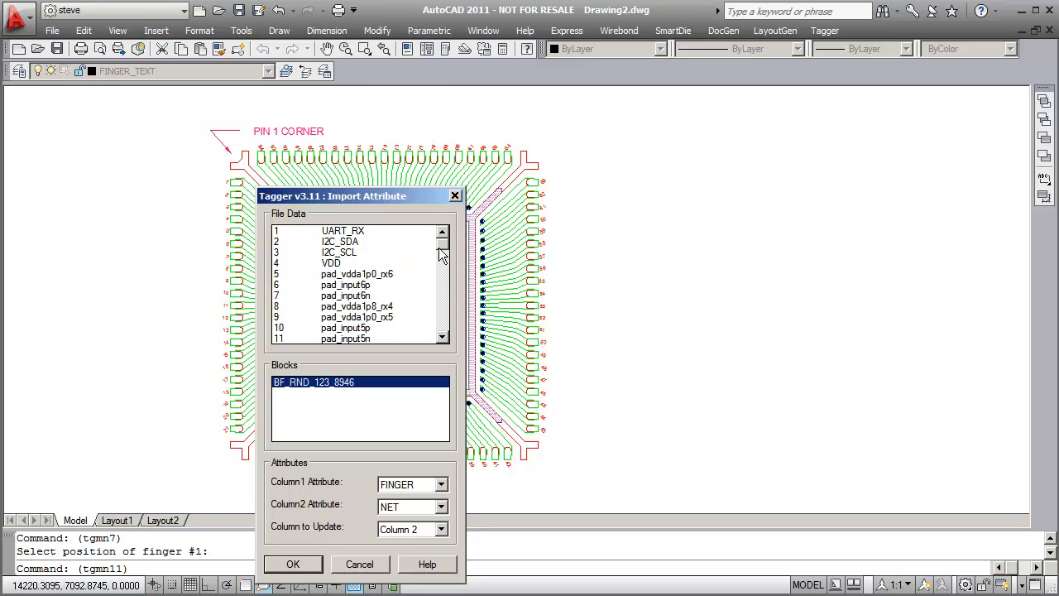
- Import the file data into block BF_RND_123_8946 with column 1 as FINGER, column 2 as NET and Column 2 as the column to update
mouse_move(444, 245)
left_mouse_down()
mouse_move(444, 331)
mouse_move(444, 240)
left_mouse_up()
mouse_move(443, 252)
left_mouse_down()
mouse_move(445, 331)
mouse_move(444, 240)
left_mouse_up()
left_click_drag(370, 197, 237, 110)
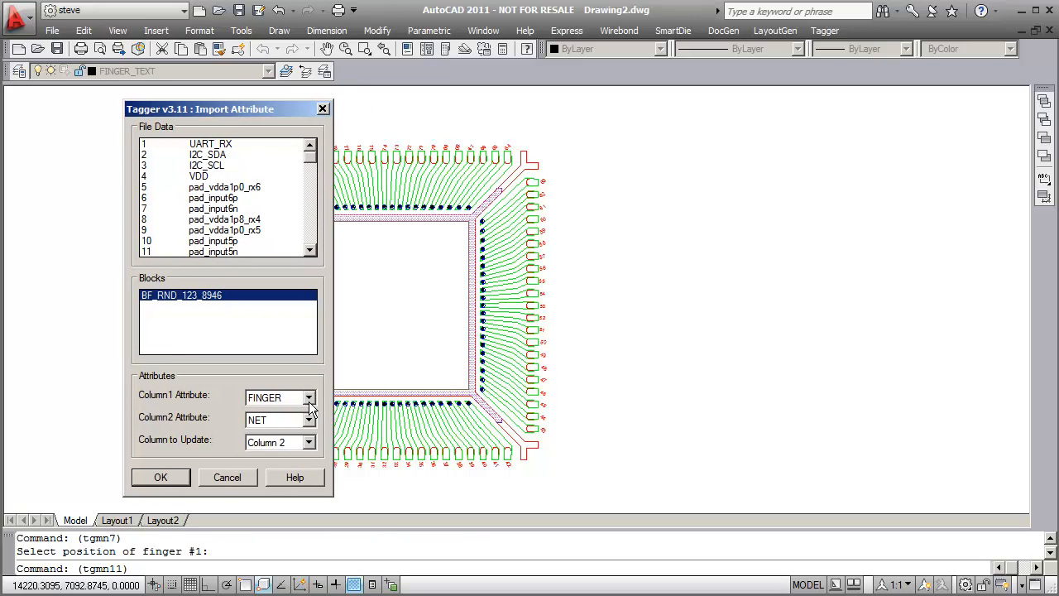
left_click(309, 399)
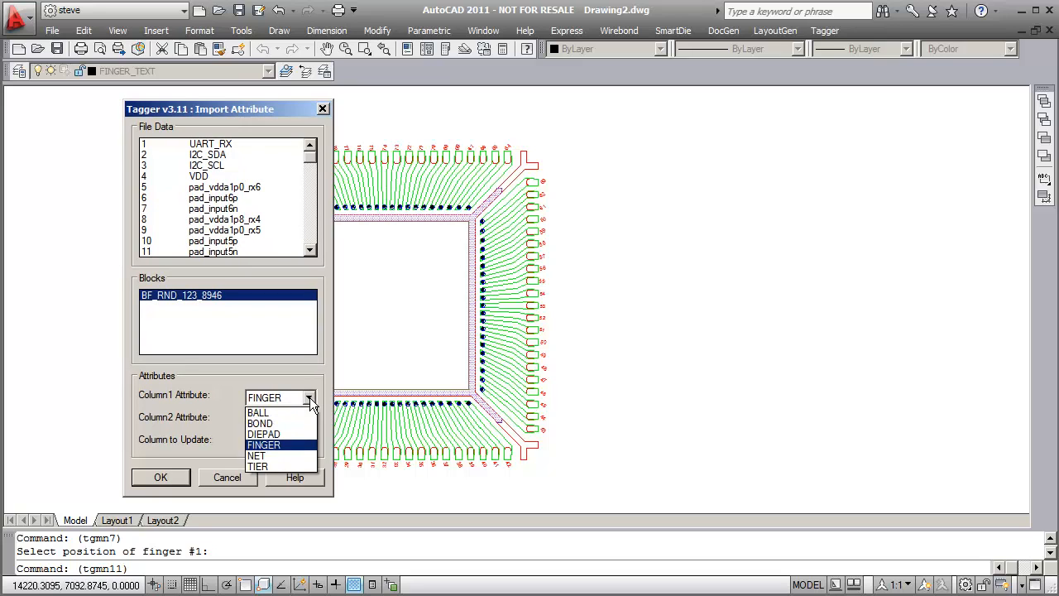
left_click(309, 399)
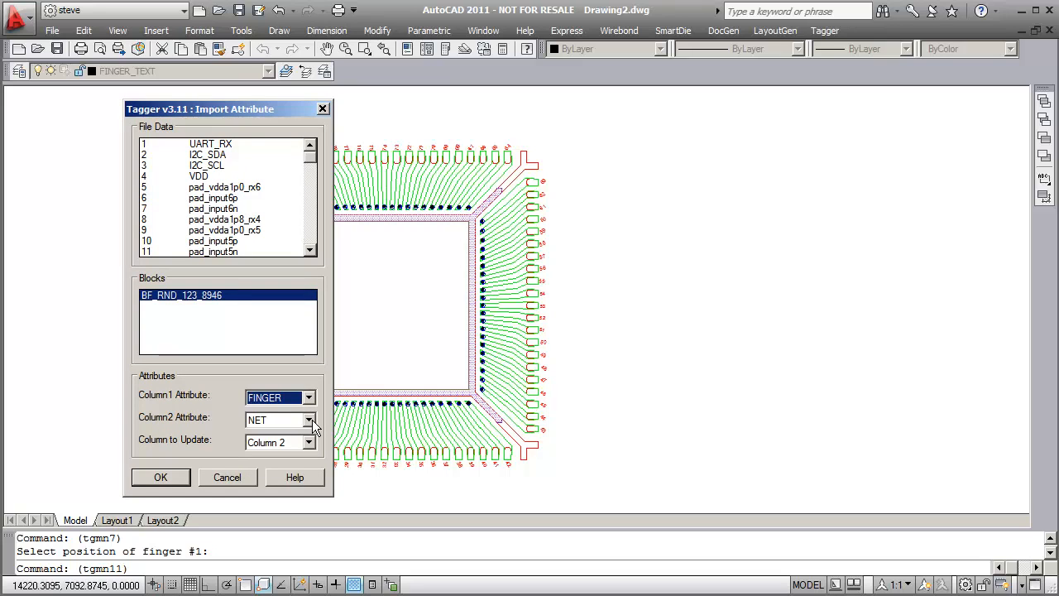
left_click(311, 419)
left_click(311, 419)
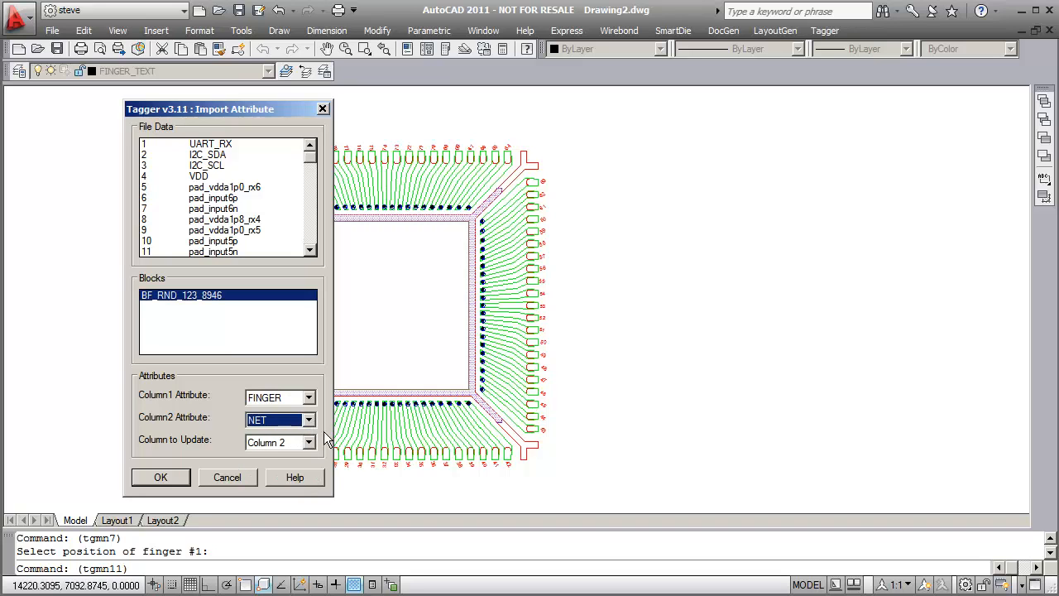
left_click(170, 476)
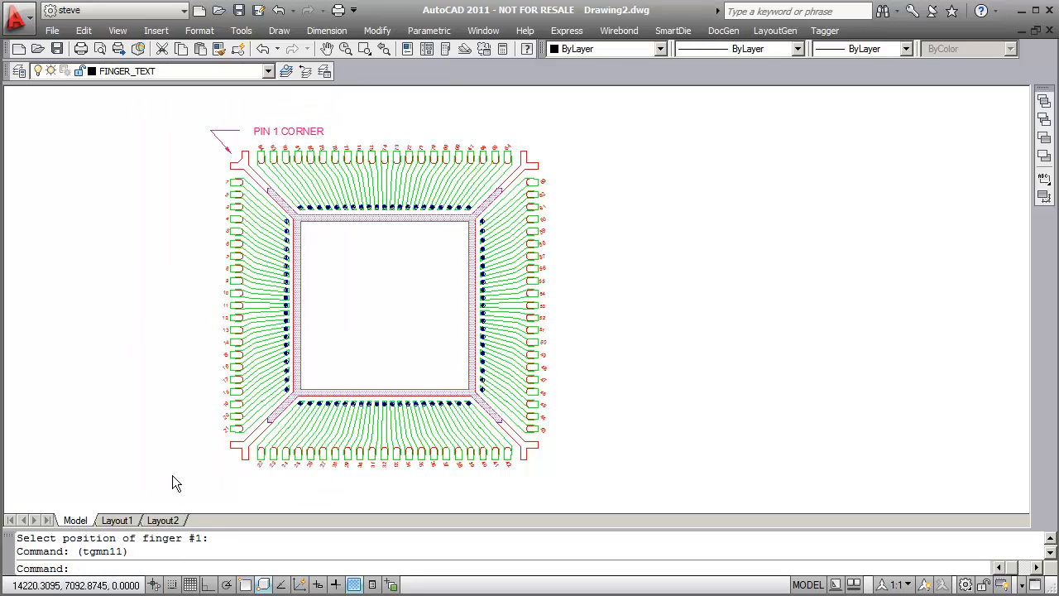
- List the properties and attributes of the tag block on finger 8
scroll(283, 285, "up", 10)
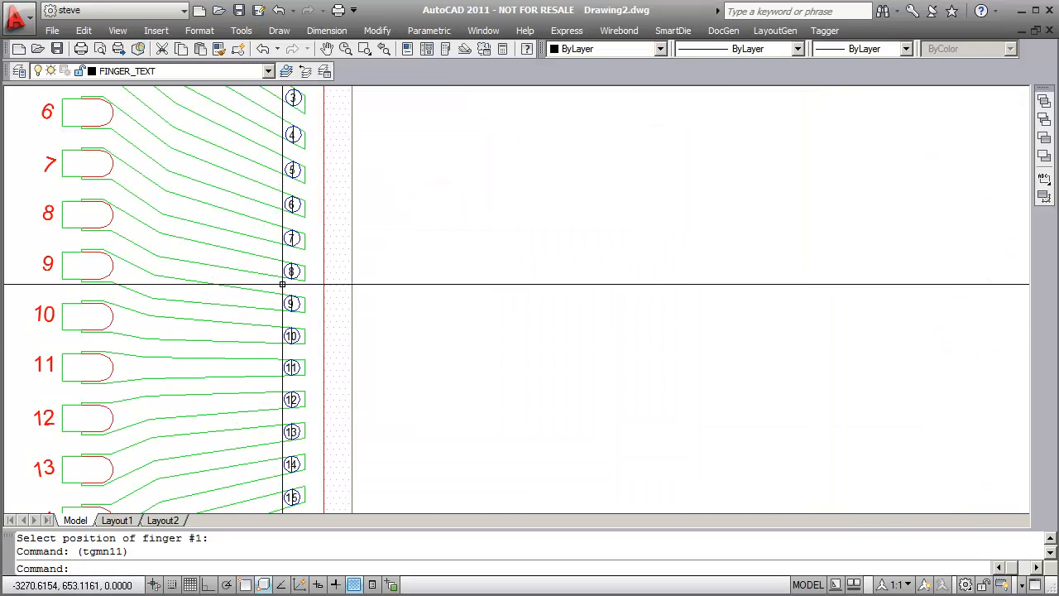
middle_click_drag(284, 284, 303, 323)
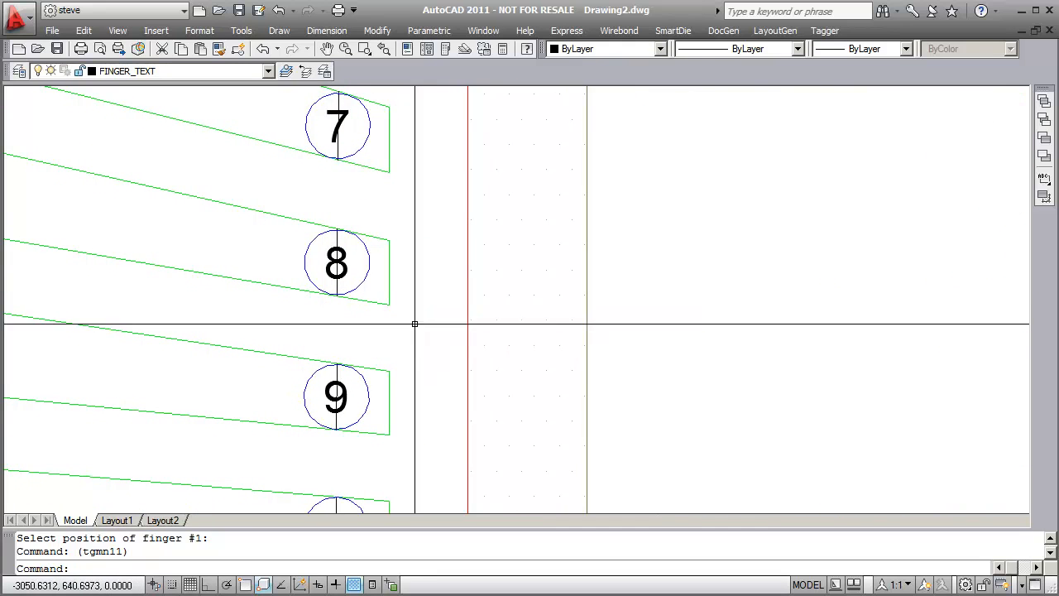
type("list")
key("Return")
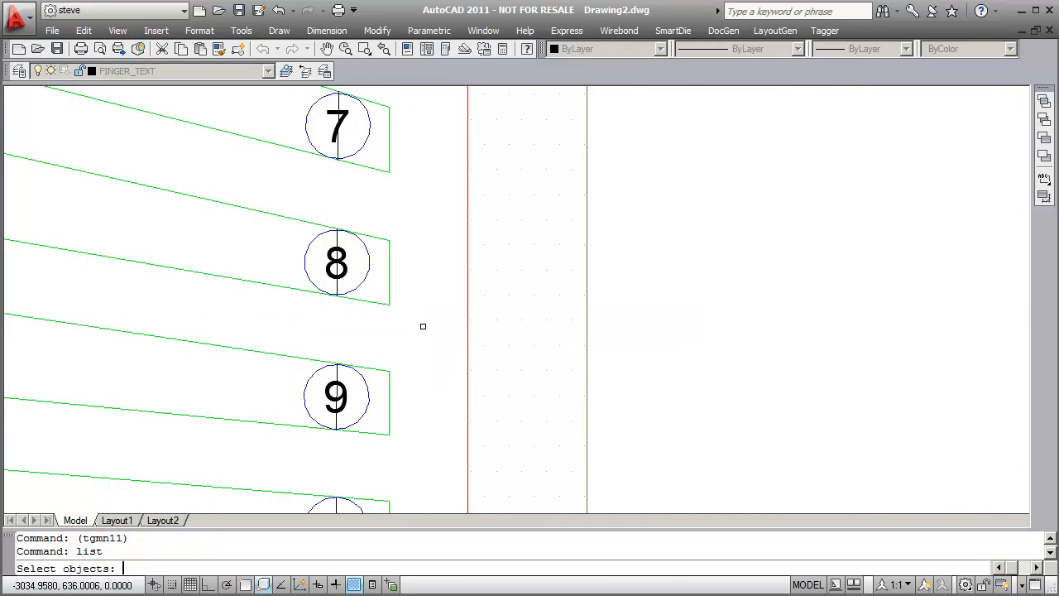
left_click(364, 278)
key("Return")
right_click(365, 281)
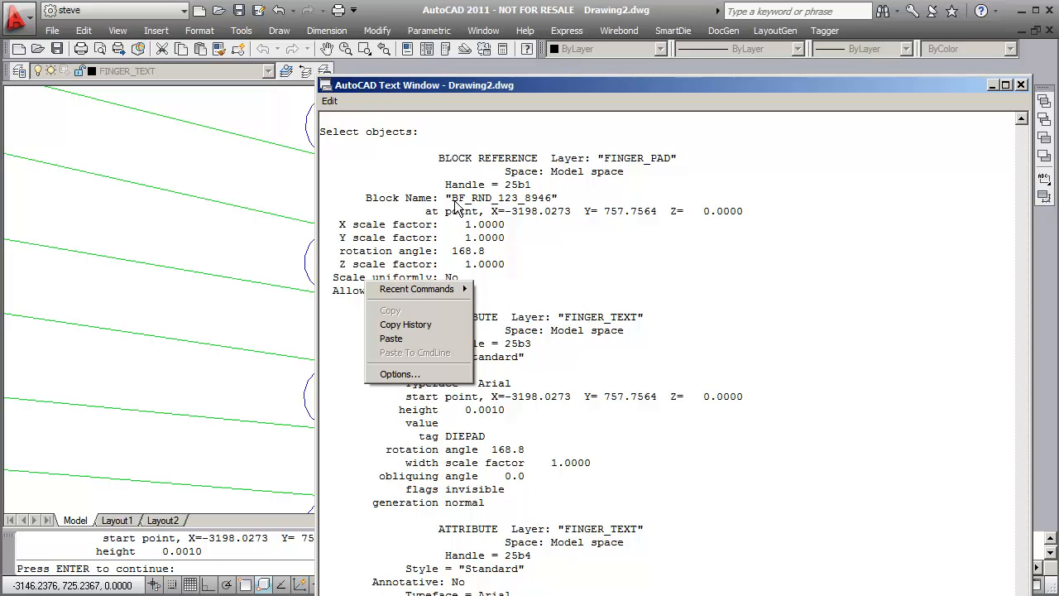
left_click(546, 252)
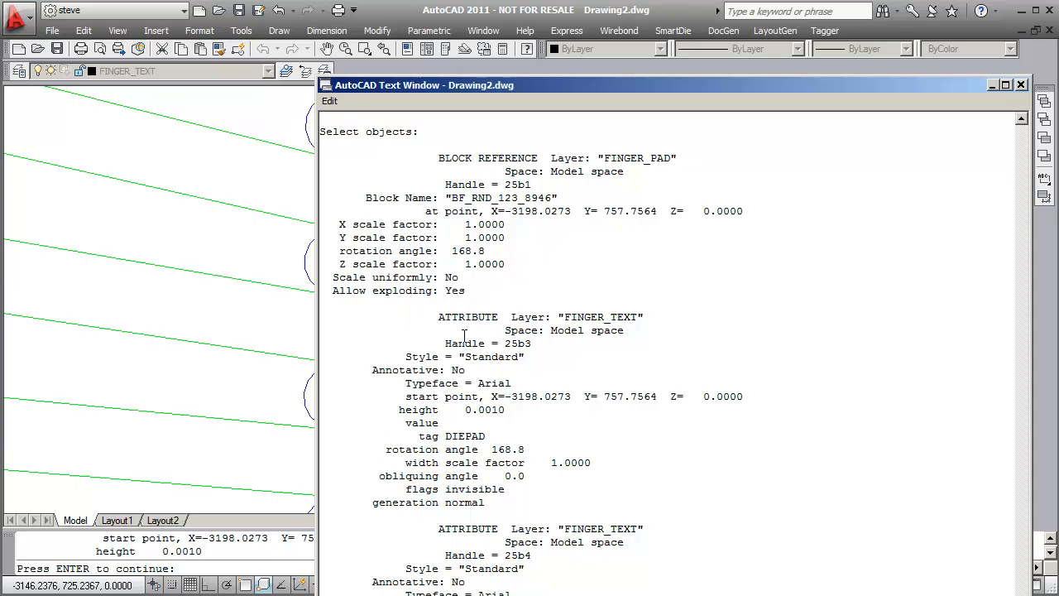
- Examine the DIEPAD, FINGER and NET attributes in the block listing, and close the listing to return to the whole package
left_click_drag(490, 443, 405, 424)
left_click(522, 424)
key("Return")
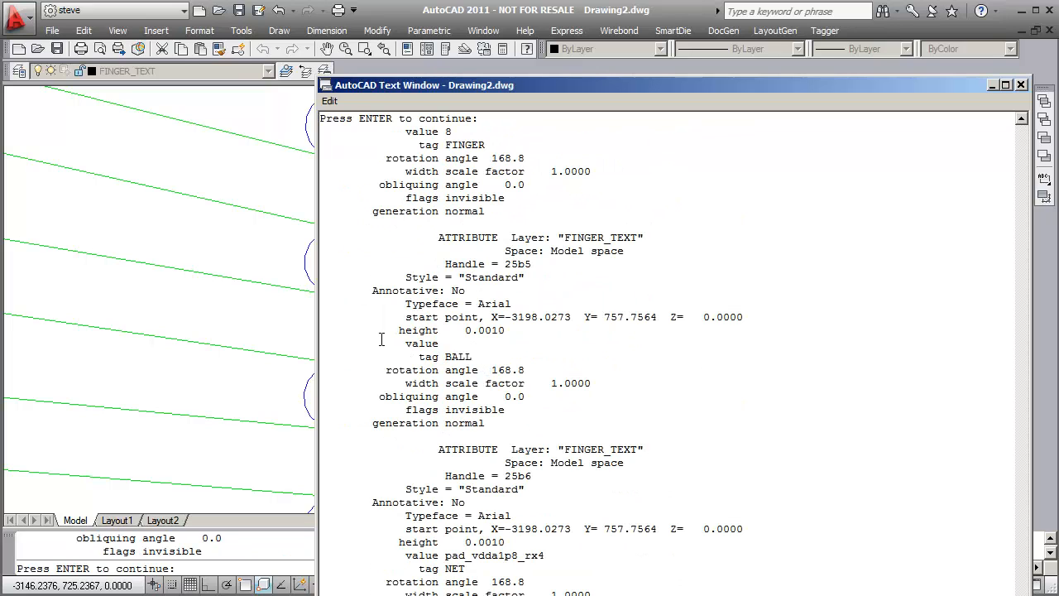
left_click_drag(488, 147, 413, 133)
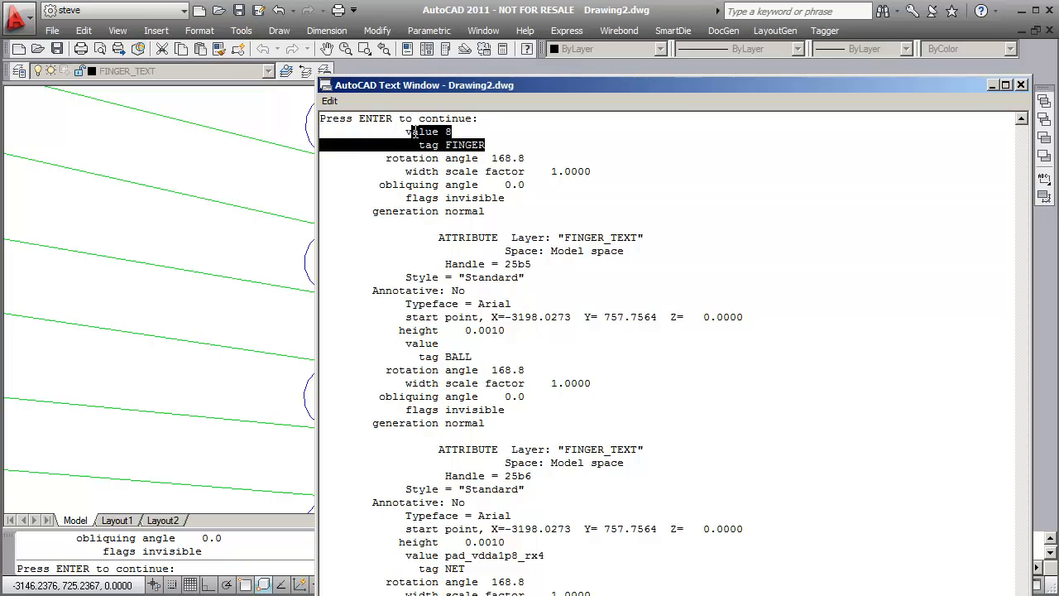
left_click(488, 497)
left_click_drag(474, 573, 445, 555)
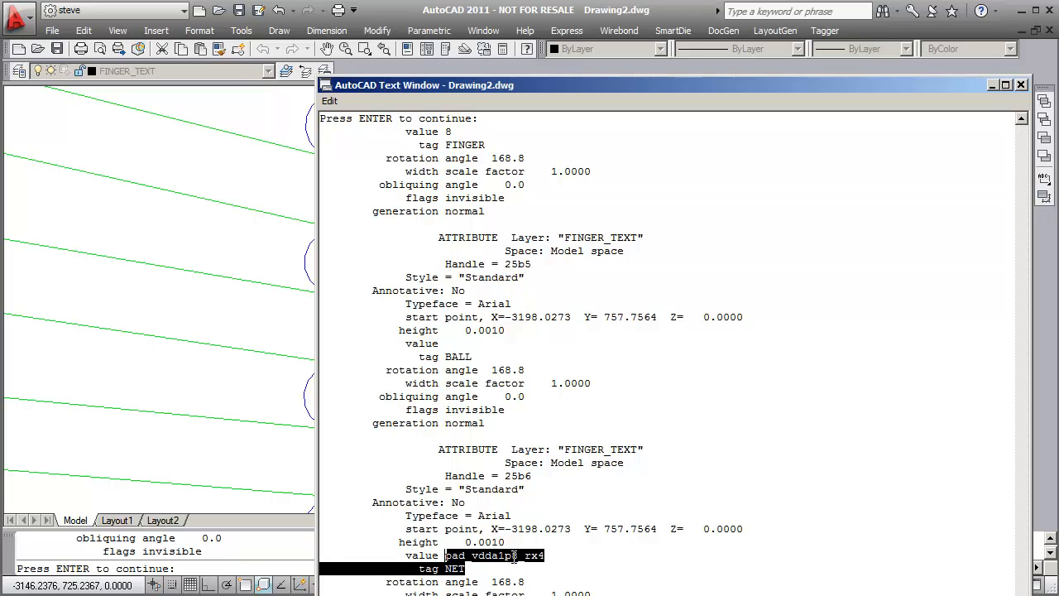
left_click(545, 556)
left_click_drag(466, 573, 321, 556)
left_click(508, 568)
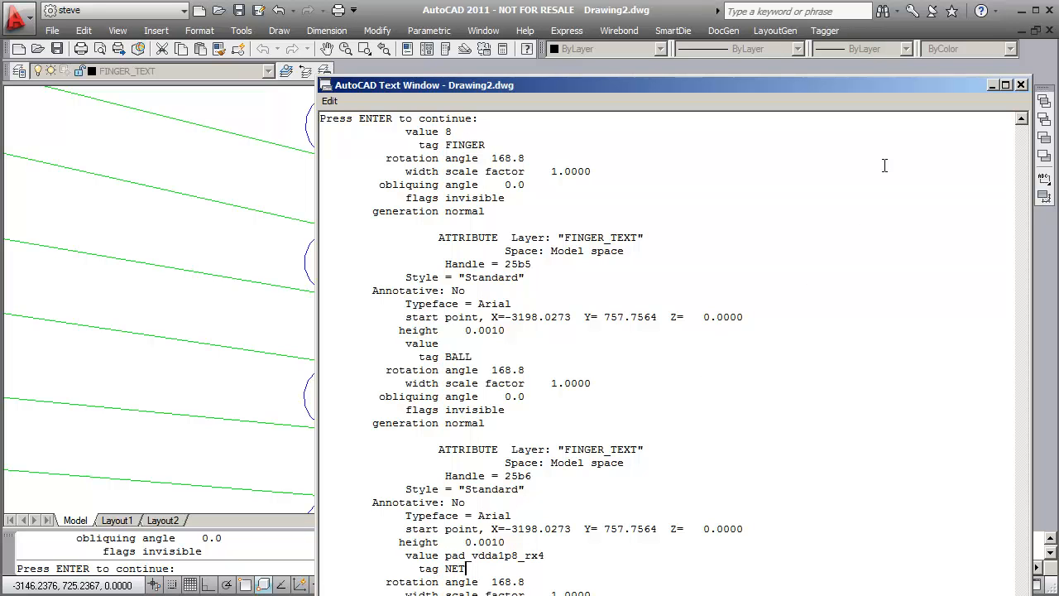
left_click(1021, 85)
scroll(563, 363, "down", 4)
scroll(559, 361, "down", 6)
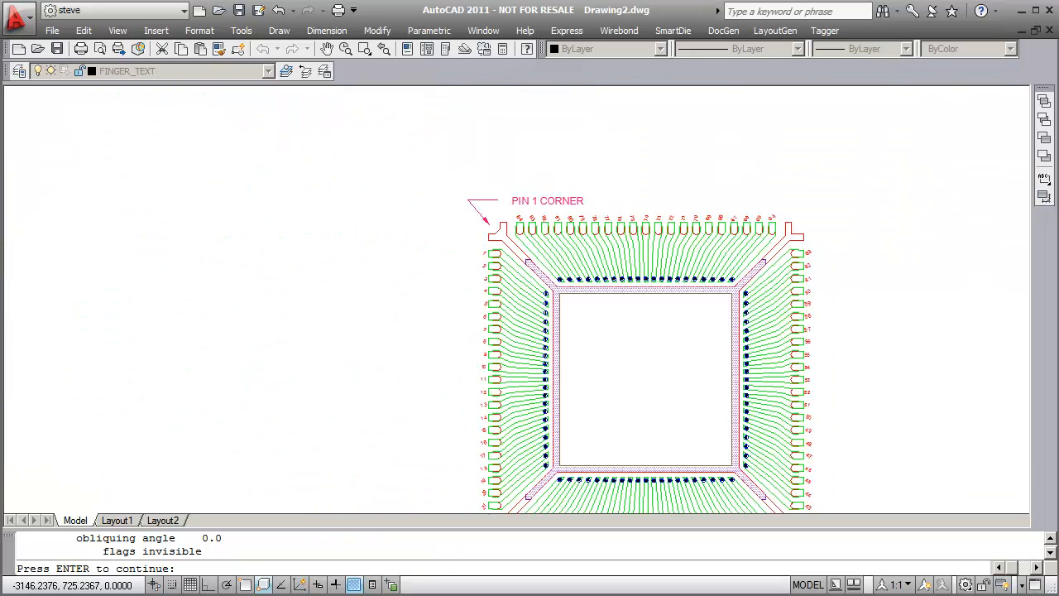
mouse_move(552, 379)
middle_mouse_down()
mouse_move(522, 359)
mouse_move(334, 318)
middle_mouse_up()
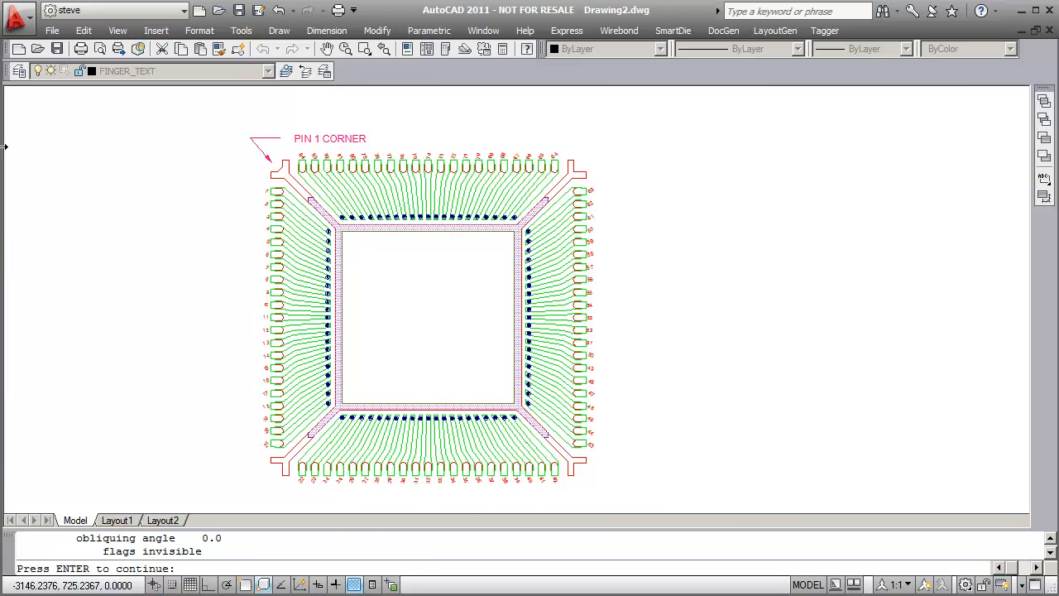
- Save the tagged package drawing in the feb3_2014 folder as QFN10X10_tagged.dwg
key("ctrl+shift+s")
left_click(236, 528)
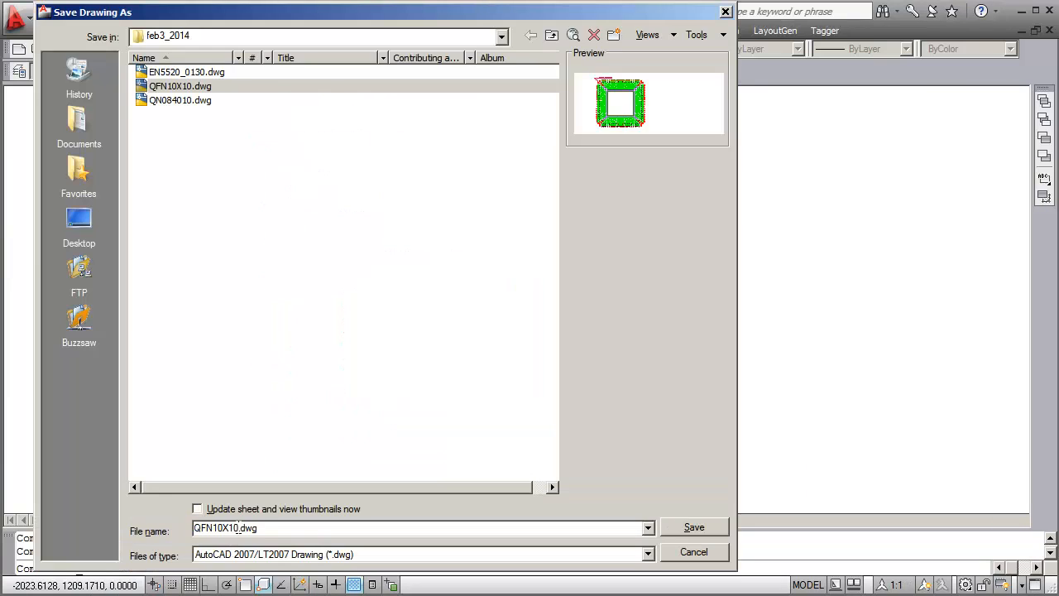
type("_tagged")
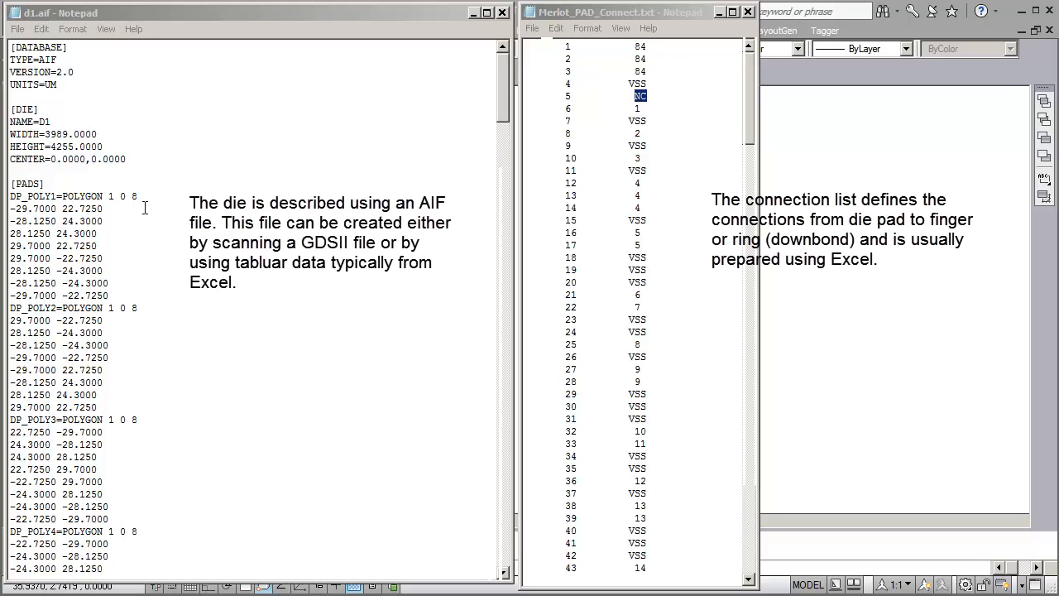
- Examine the file type, version and die name, size and center definitions in d1.aif
left_click(43, 16)
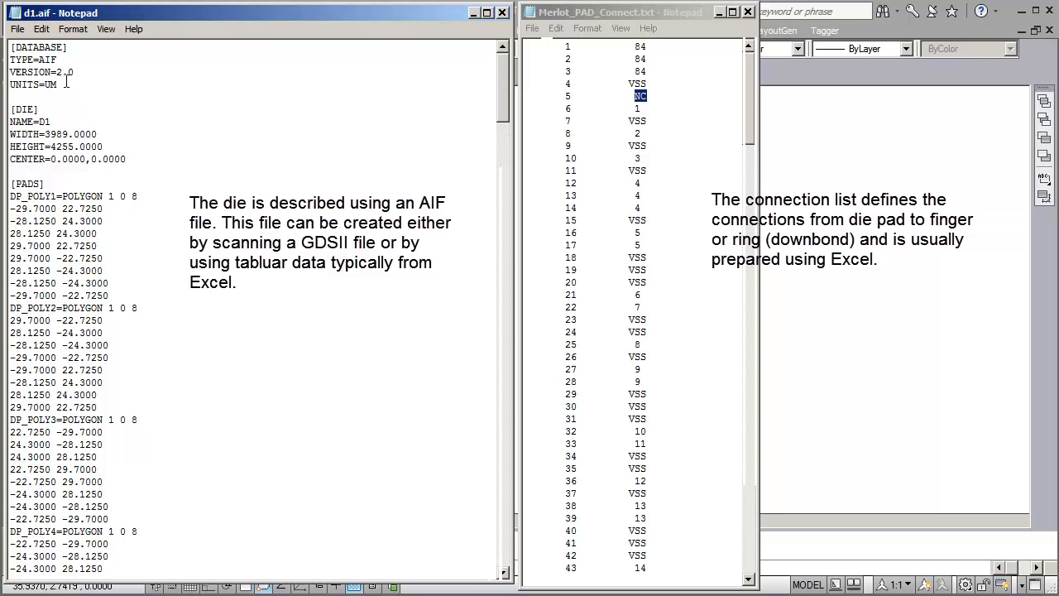
left_click_drag(75, 72, 7, 60)
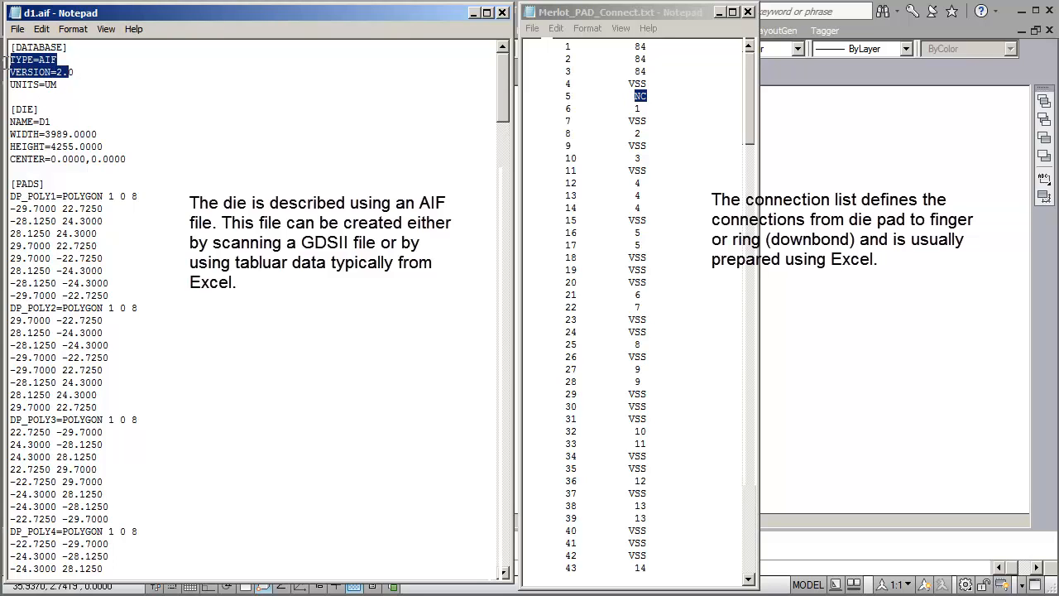
left_click(180, 160)
left_click_drag(128, 159, 6, 124)
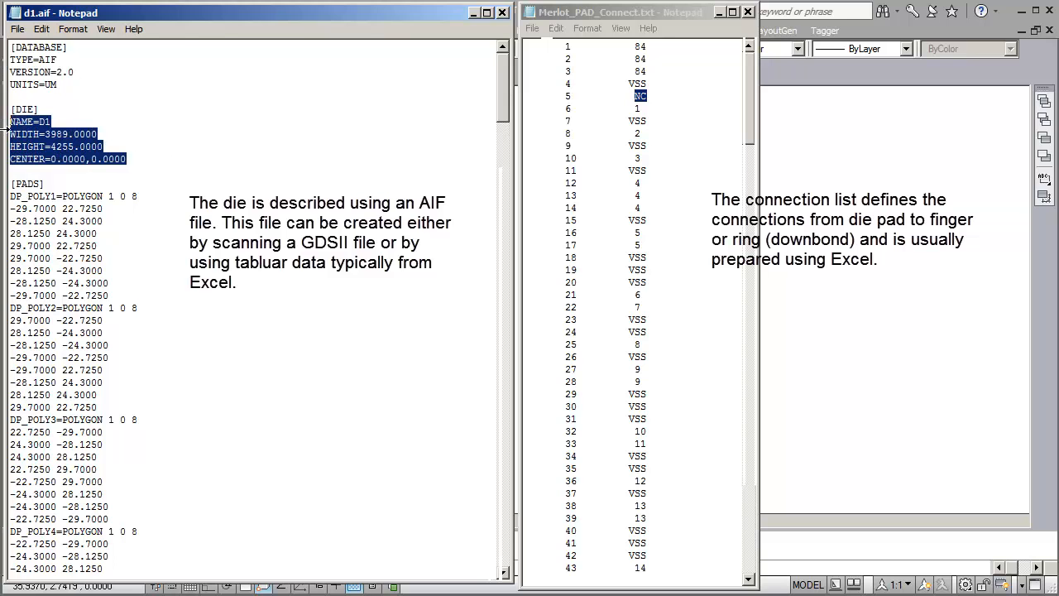
left_click(225, 198)
- Look through the die pad polygon definitions in d1.aif down to the NETLIST section
scroll(182, 241, "down", 3)
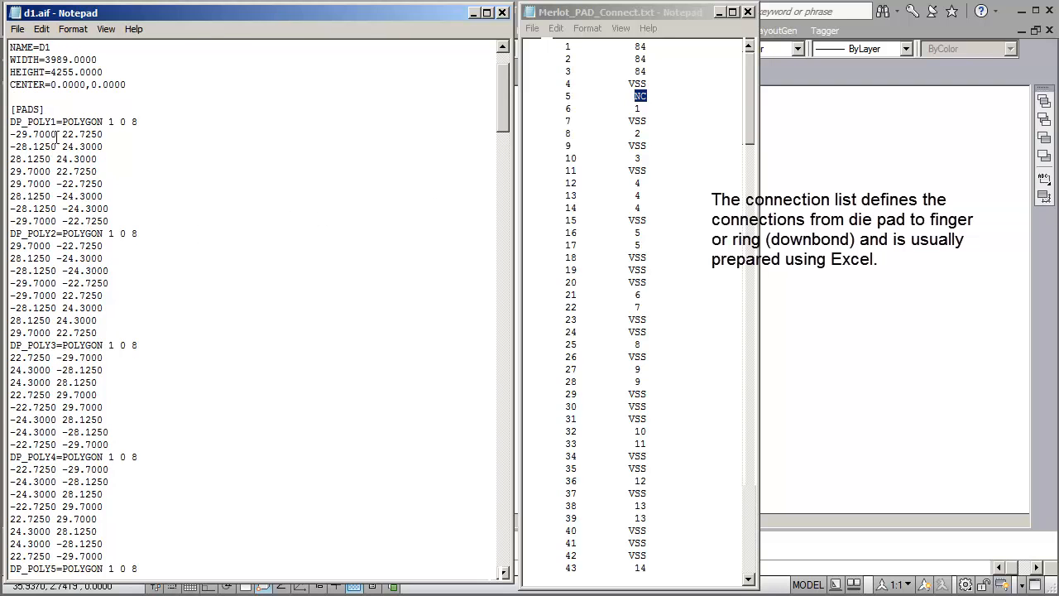
scroll(142, 163, "down", 15)
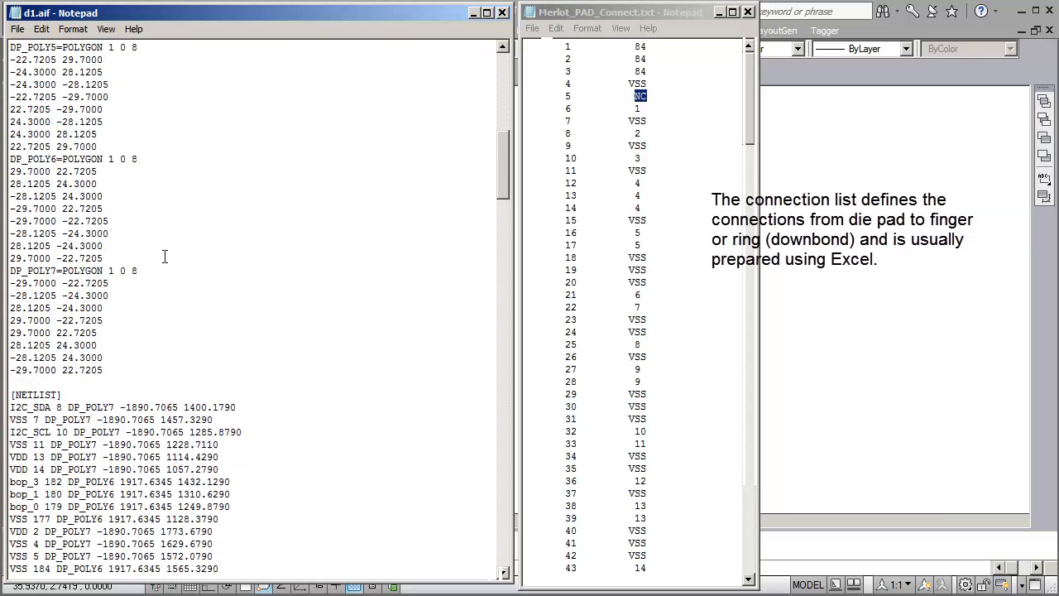
scroll(170, 252, "down", 5)
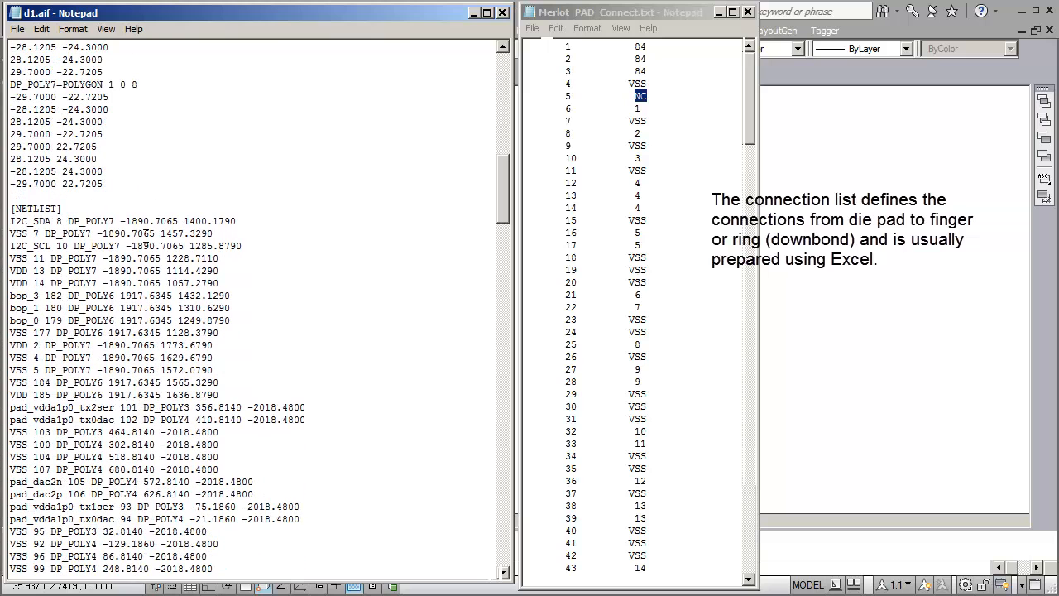
scroll(146, 237, "down", 1)
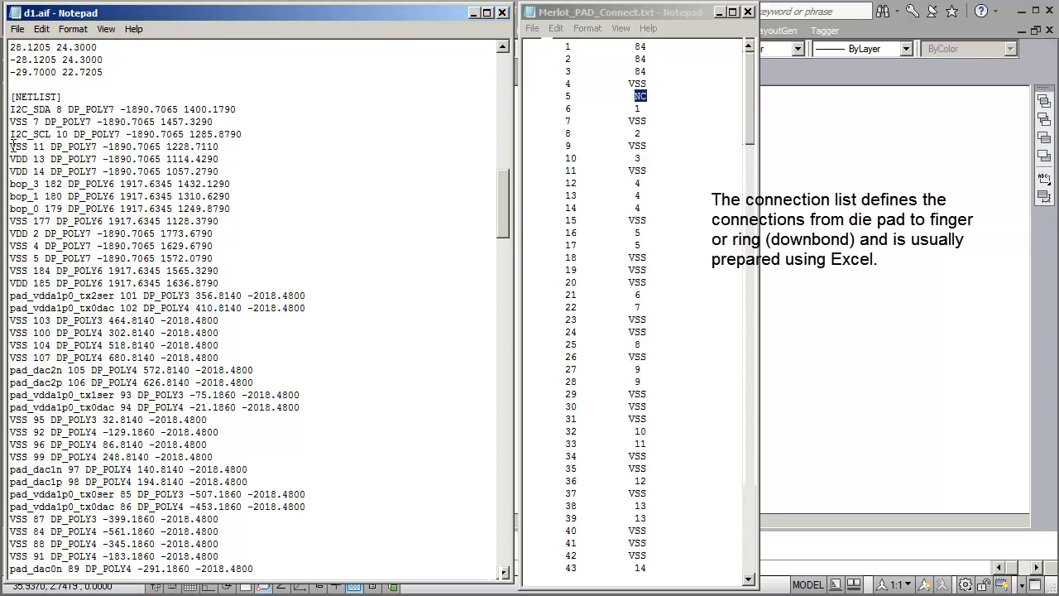
- Review the NETLIST entries for net, pad number, pad shape and coordinates, and close d1.aif without saving changes
left_click_drag(52, 109, 238, 109)
left_click(59, 111)
left_click(338, 237)
scroll(338, 237, "down", 15)
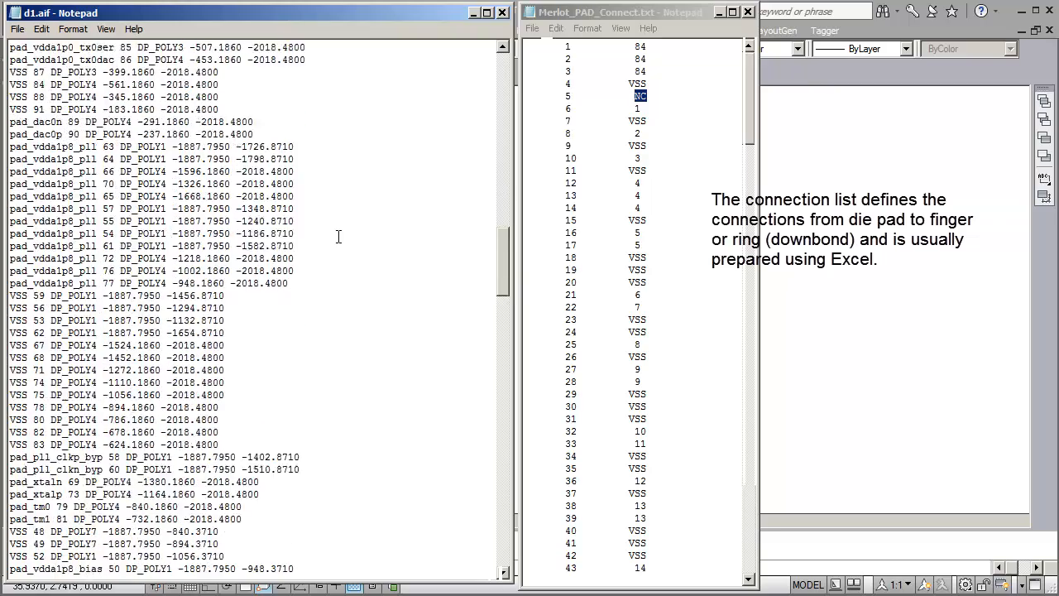
scroll(338, 236, "down", 20)
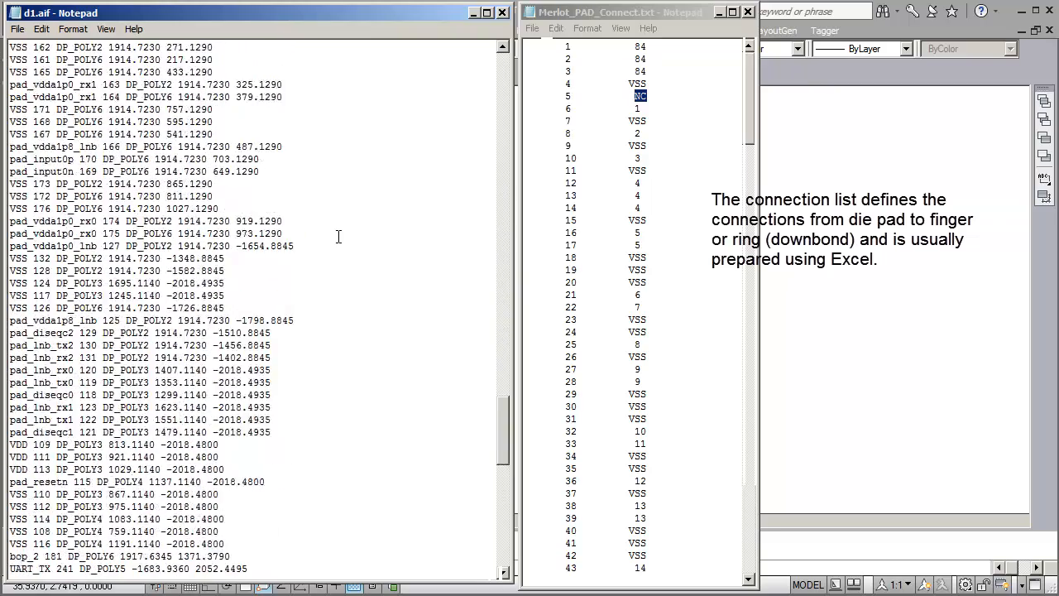
scroll(339, 237, "down", 13)
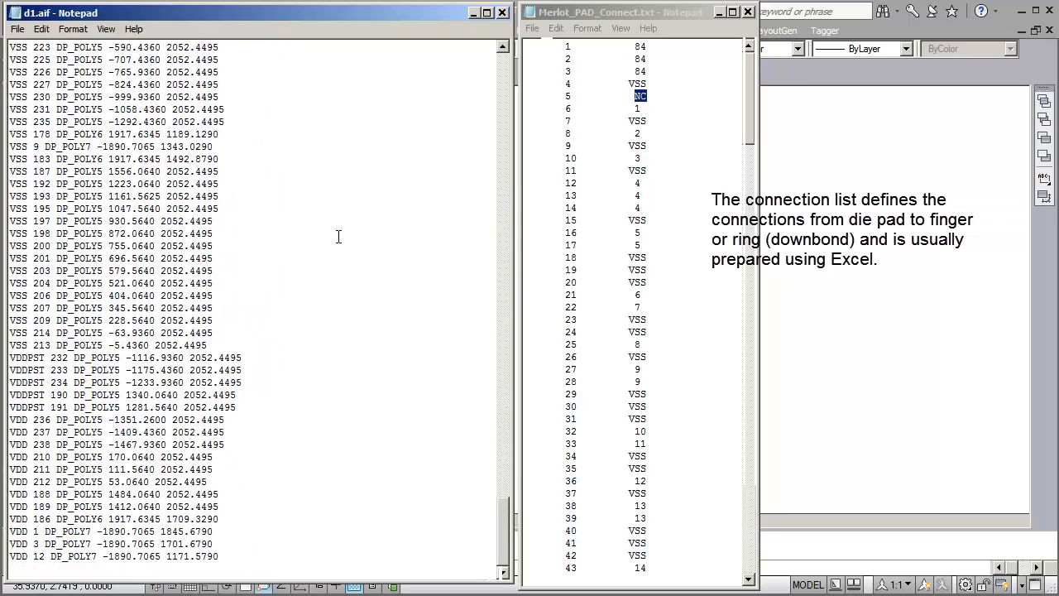
left_click_drag(501, 523, 478, 191)
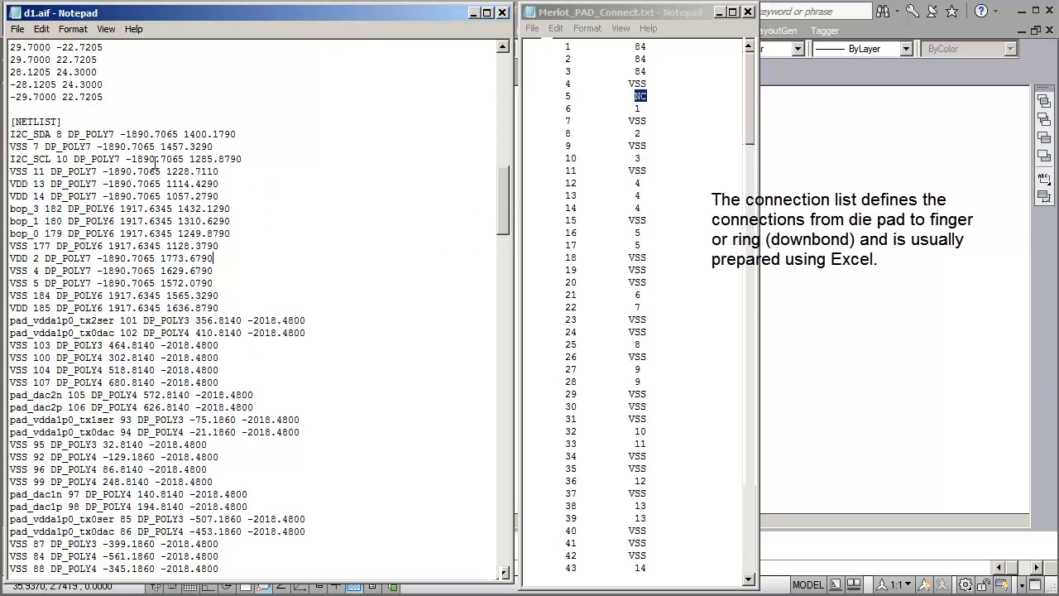
left_click(503, 13)
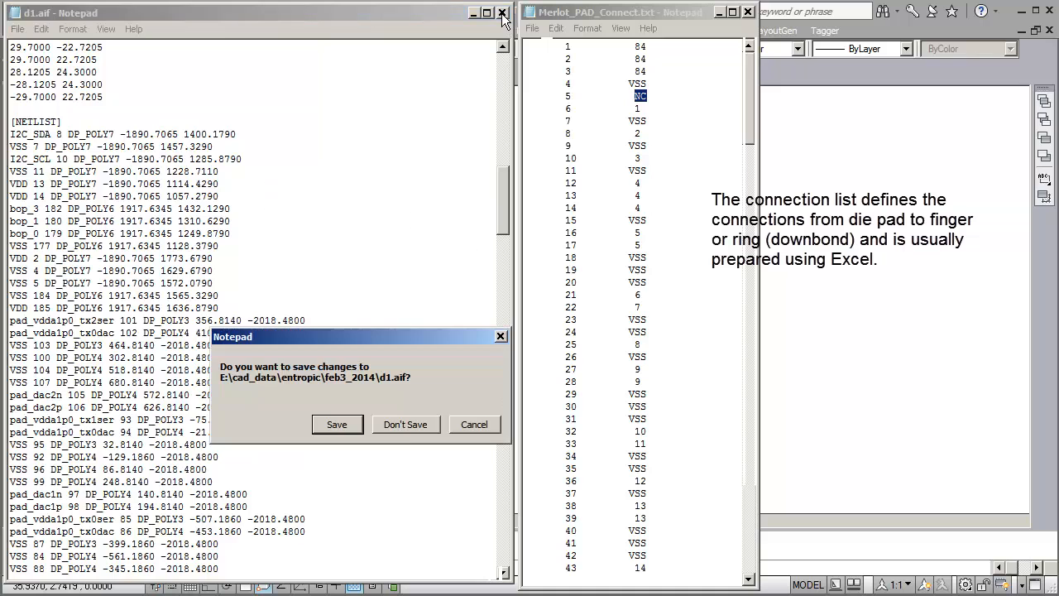
left_click(404, 423)
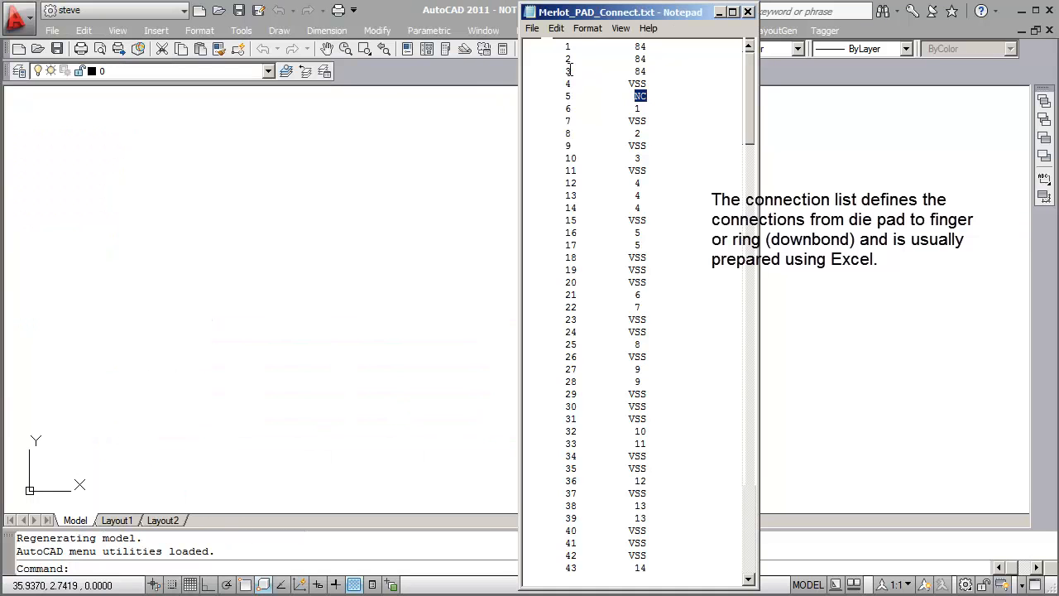
- Reposition and widen the Merlot_PAD_Connect.txt window and examine the finger and VSS connections of die pads 1 to 4
left_click_drag(588, 12, 306, 9)
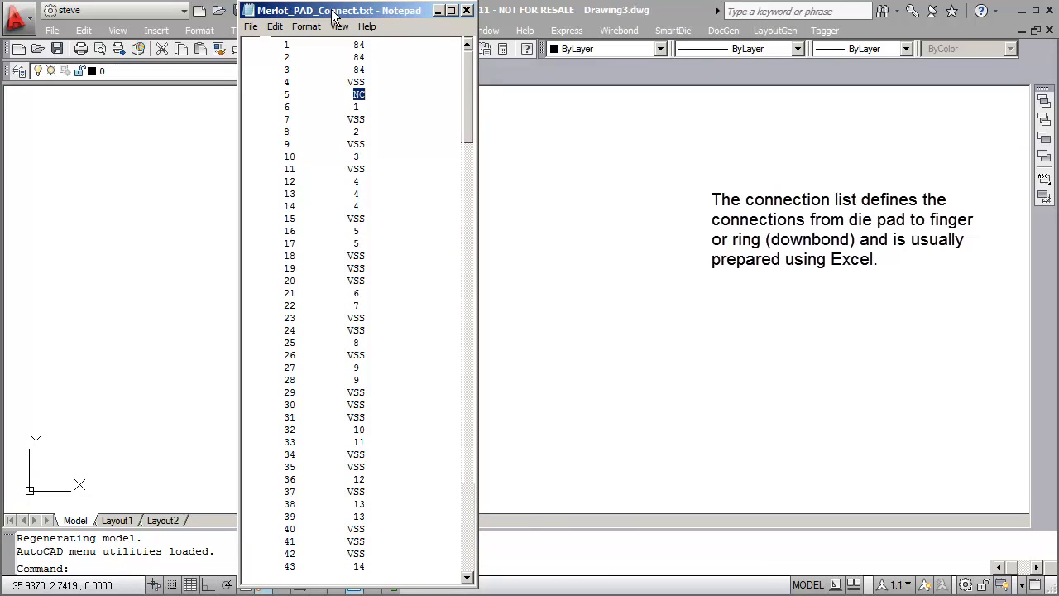
left_click_drag(476, 100, 534, 112)
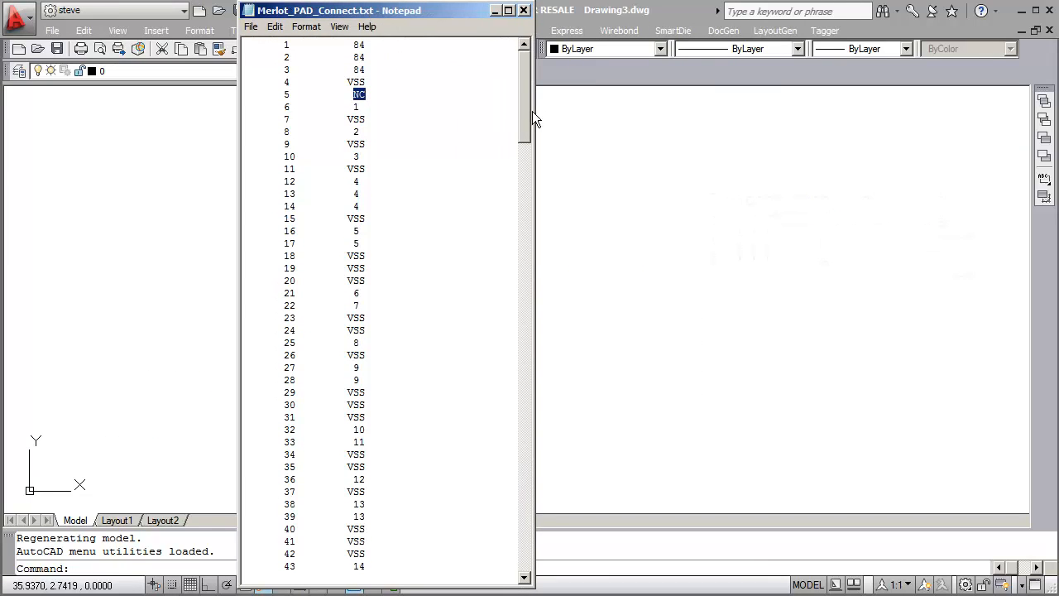
double_click(286, 45)
left_click_drag(365, 45, 353, 44)
left_click_drag(367, 82, 351, 83)
left_click(367, 81)
left_click(370, 86)
left_click(367, 82)
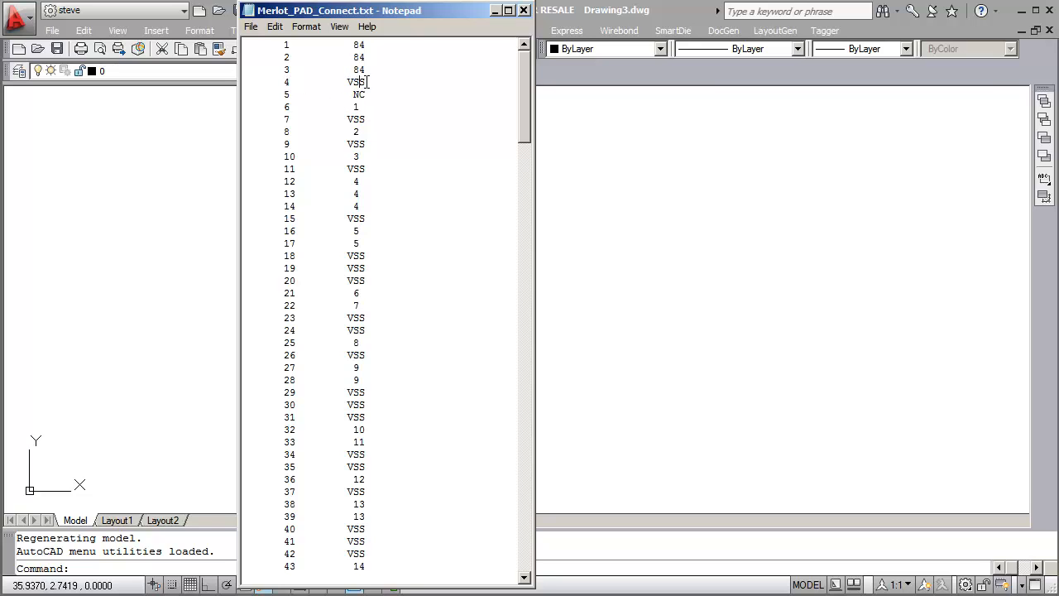
- Examine the NC entry for die pad 5 and the VSS entry for pad 4, and switch back to the AutoCAD drawing
left_click(381, 122)
left_click(387, 108)
left_click_drag(285, 97, 291, 96)
double_click(356, 94)
left_click_drag(346, 82, 367, 81)
left_click(373, 82)
left_click(554, 296)
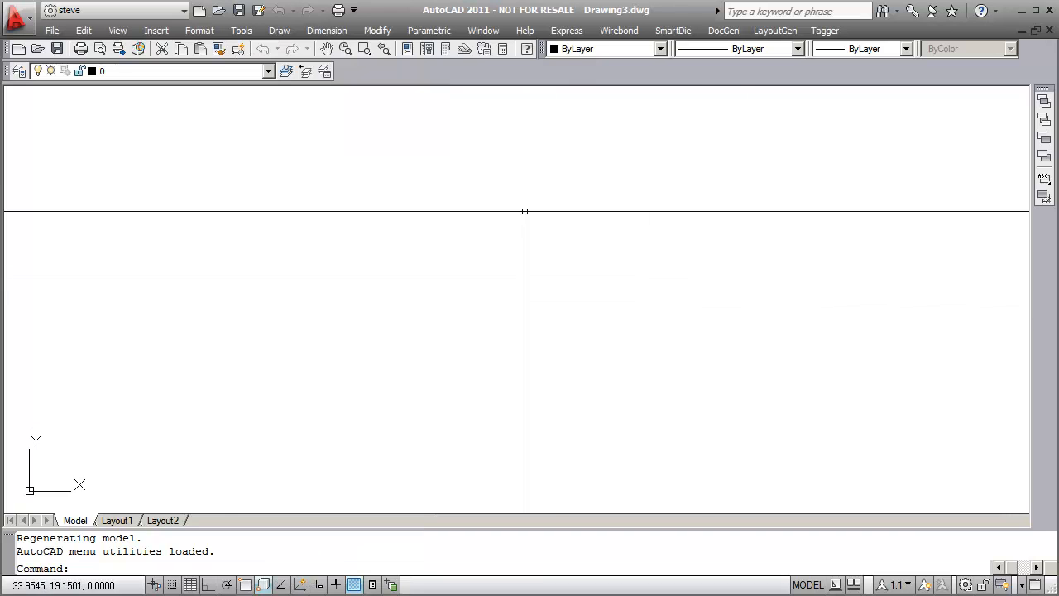
- Start a new Wirebond project in UM units with QFN10X10_tagged.dwg from feb3_2014 as the package
left_click(623, 31)
left_click(666, 94)
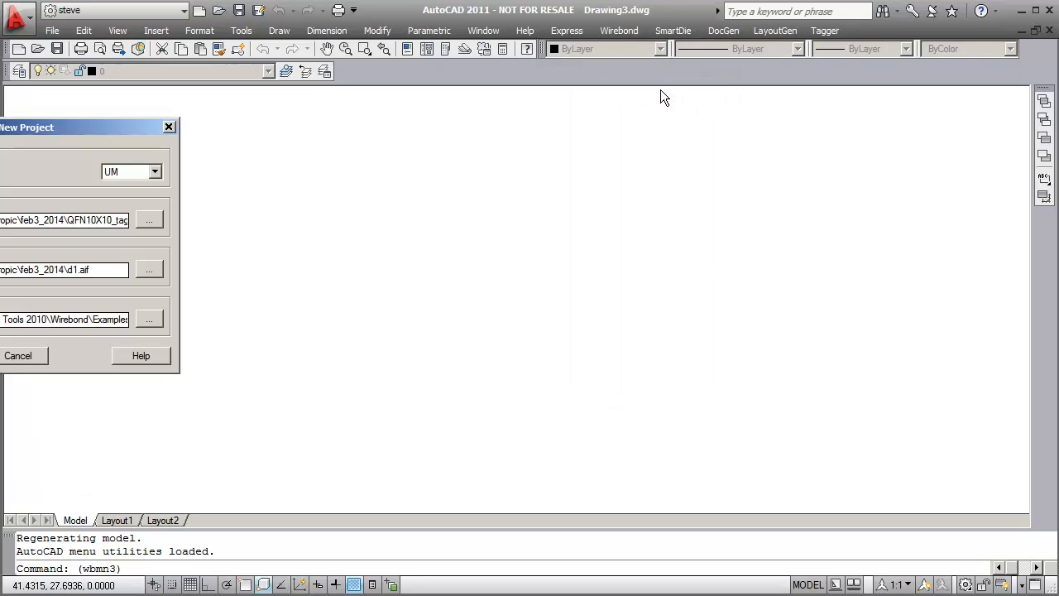
left_click(499, 163)
left_click(500, 163)
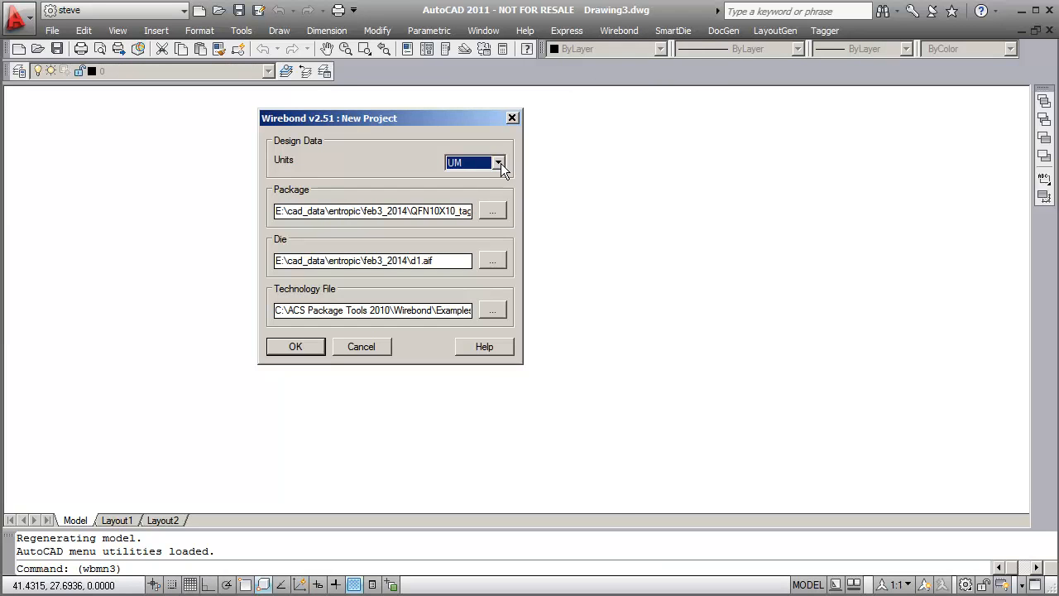
left_click(494, 212)
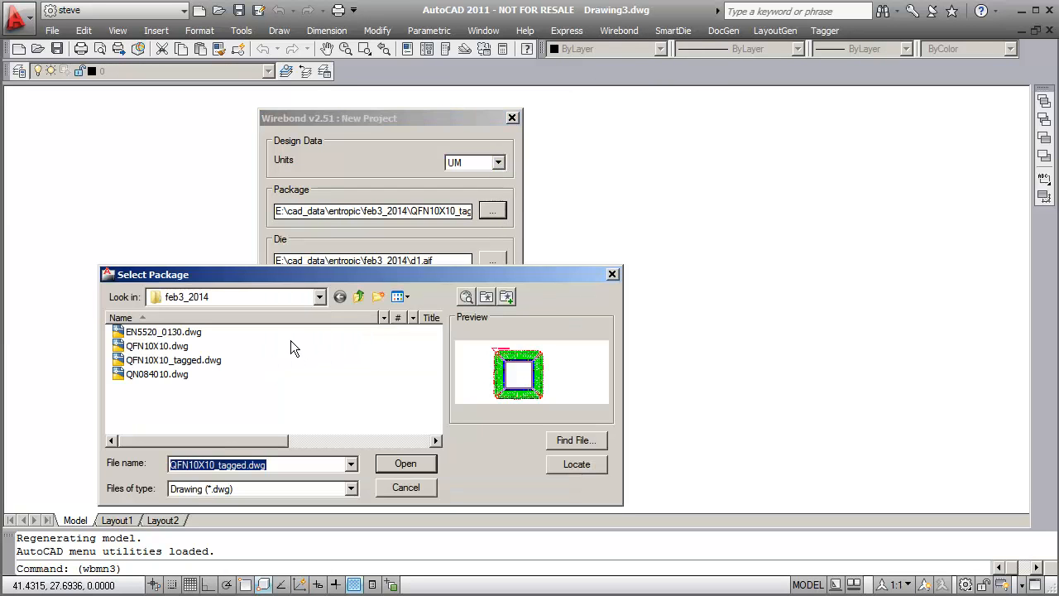
left_click(203, 361)
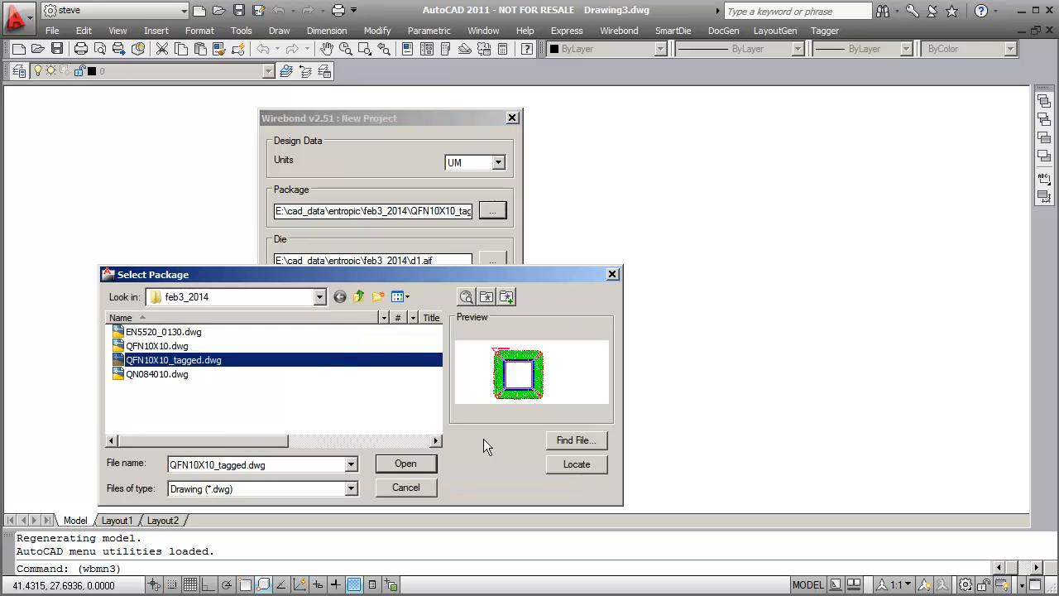
left_click(406, 464)
- Select d1.aif as the die file, keep the existing technology file, and create the project
left_click(491, 261)
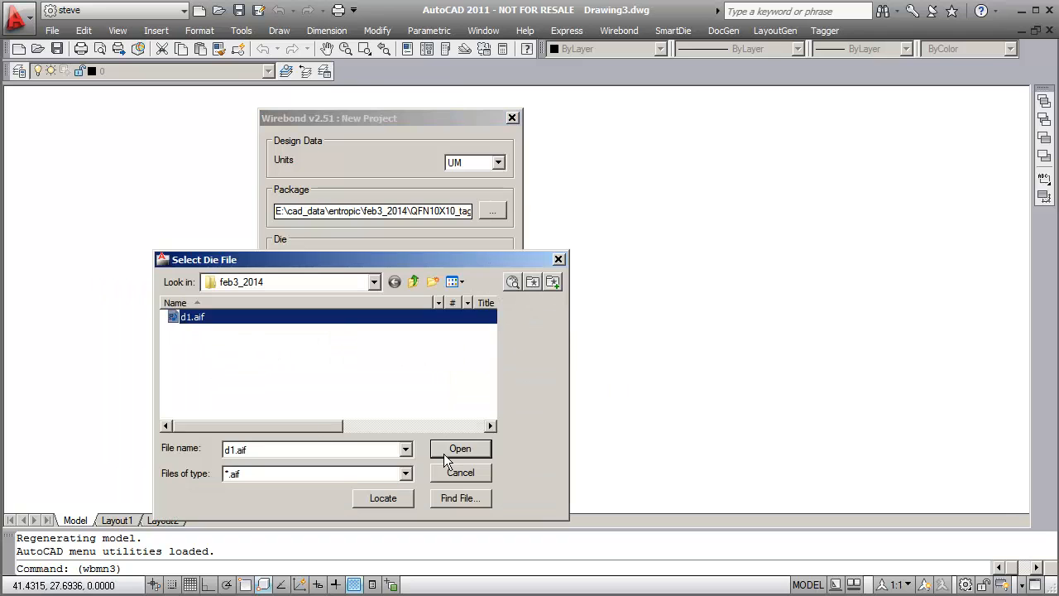
left_click(444, 451)
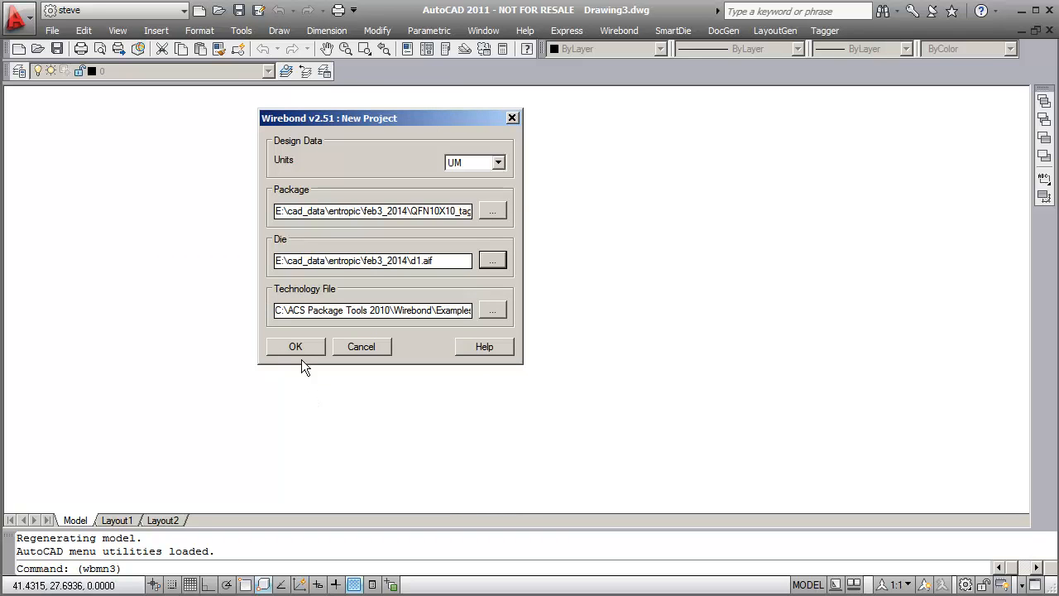
left_click(301, 348)
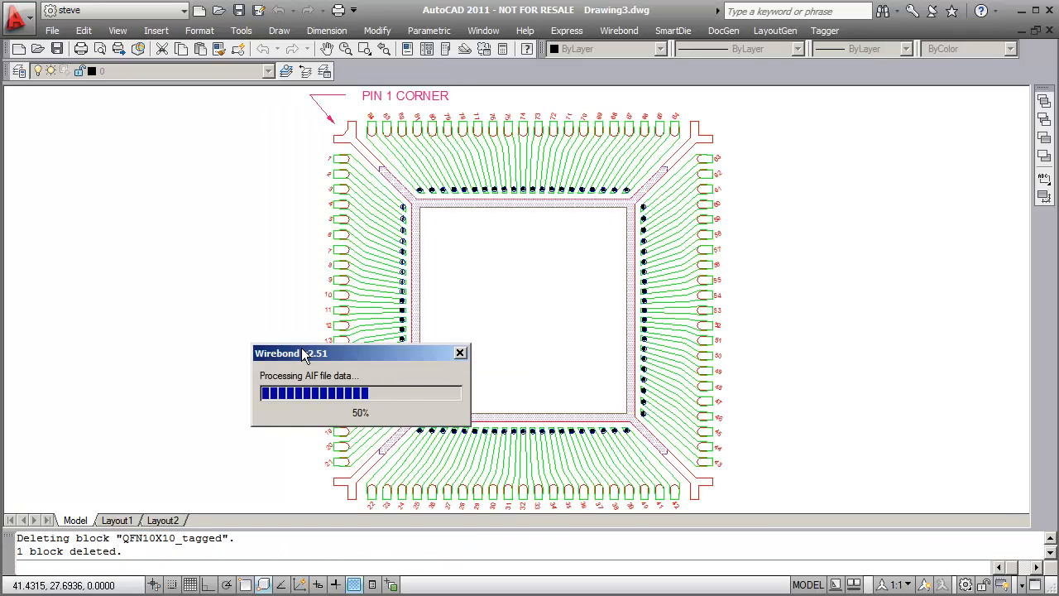
- Place the die centered at 0,0 with scale 1 and rotation 0, unmirrored, and skip verifying the tier definitions
left_click_drag(258, 132, 154, 126)
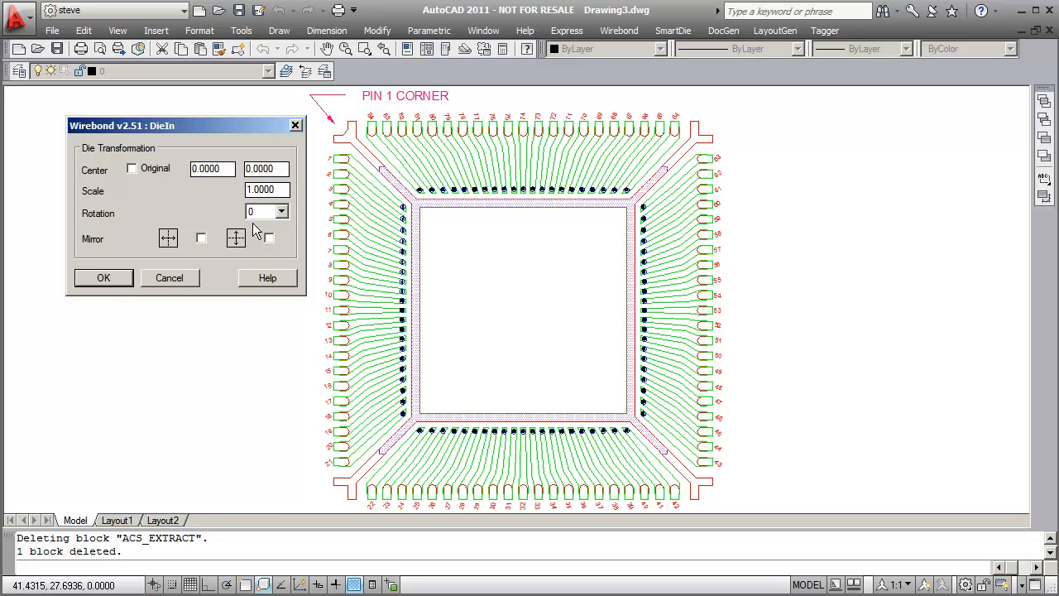
left_click(117, 279)
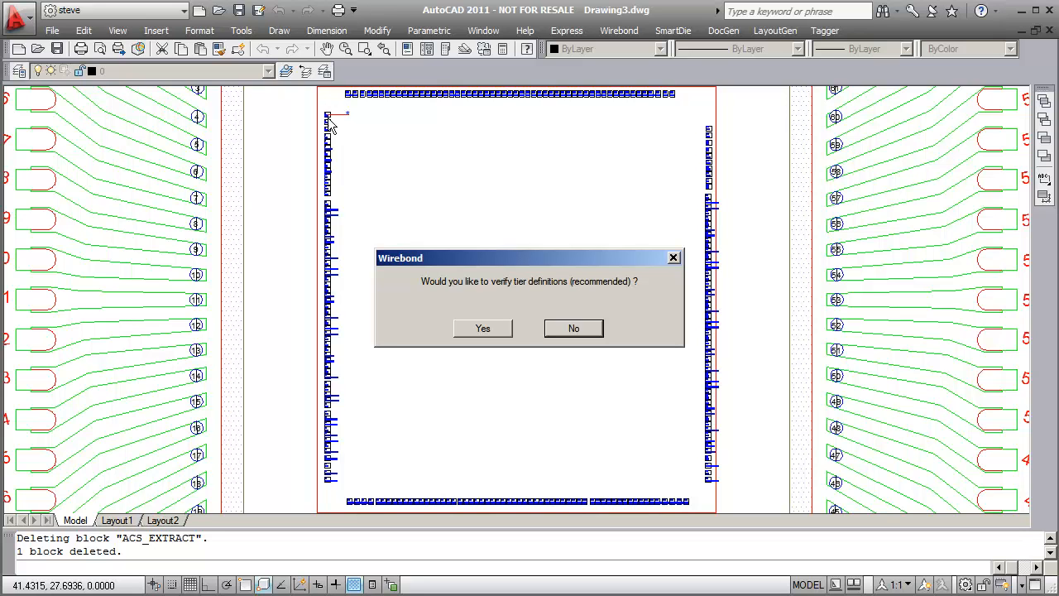
left_click(574, 328)
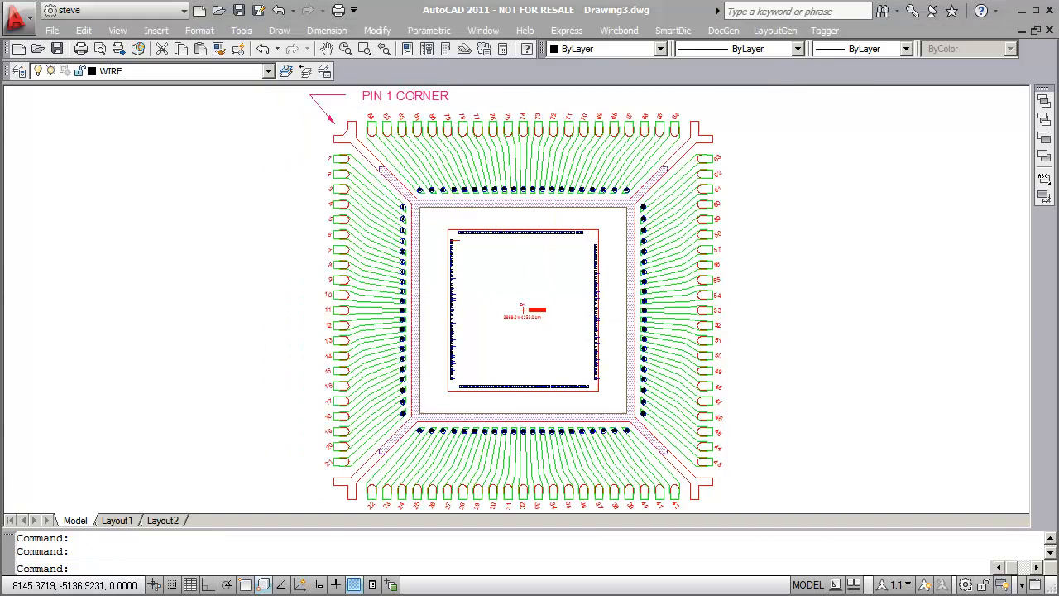
- Open SmartWire and assign the DIE_PAD layer to die pads, FINGER_PAD to fingers and VSS to rings
left_click(619, 31)
left_click(673, 178)
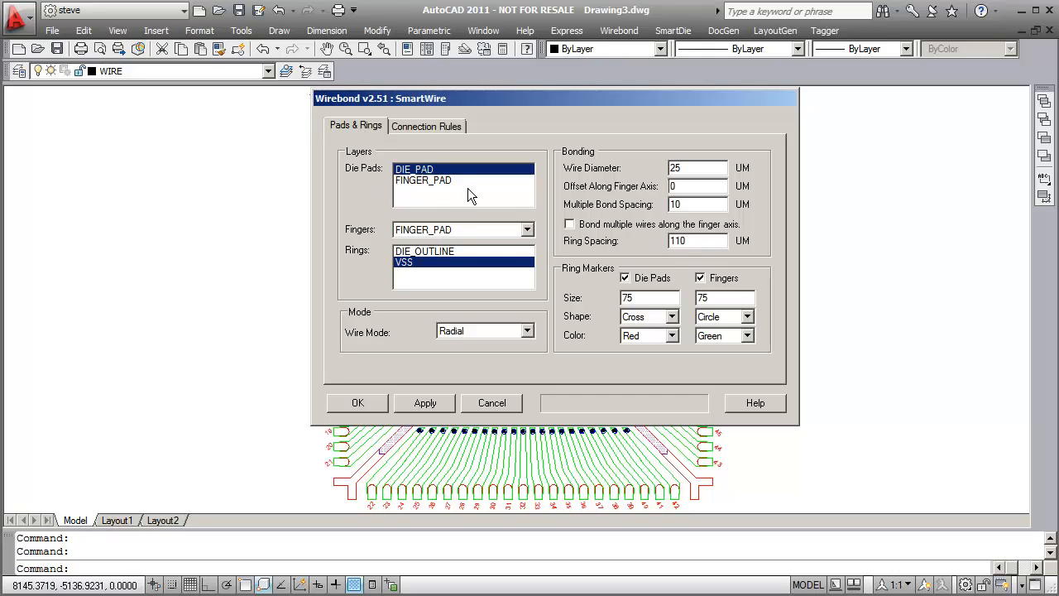
left_click(527, 230)
left_click(456, 244)
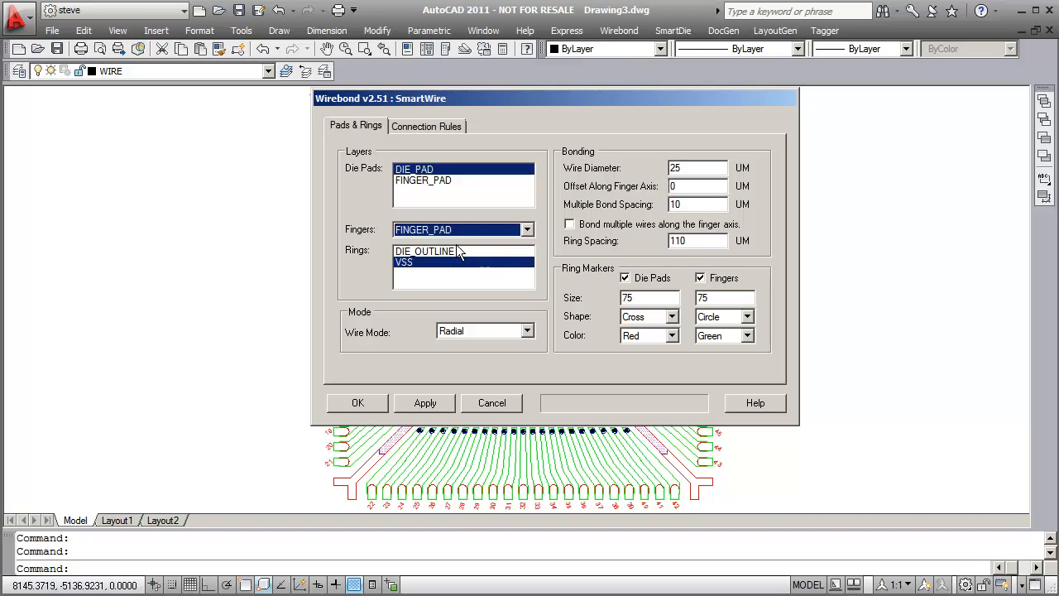
left_click(410, 262)
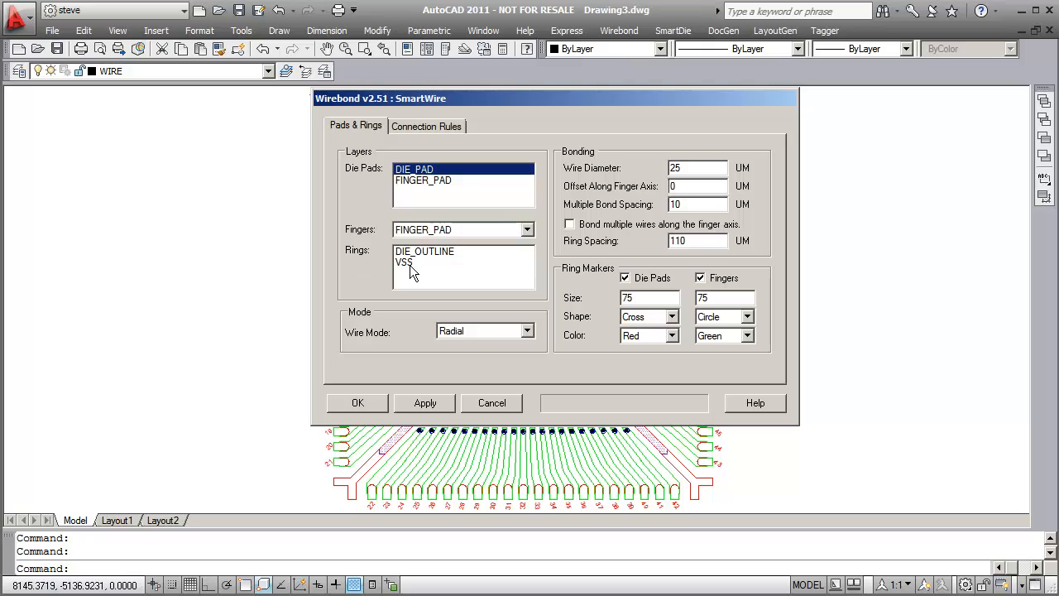
- Check the SmartWire wire diameter, multiple bond spacing, ring spacing and ring marker size settings
double_click(683, 168)
double_click(691, 205)
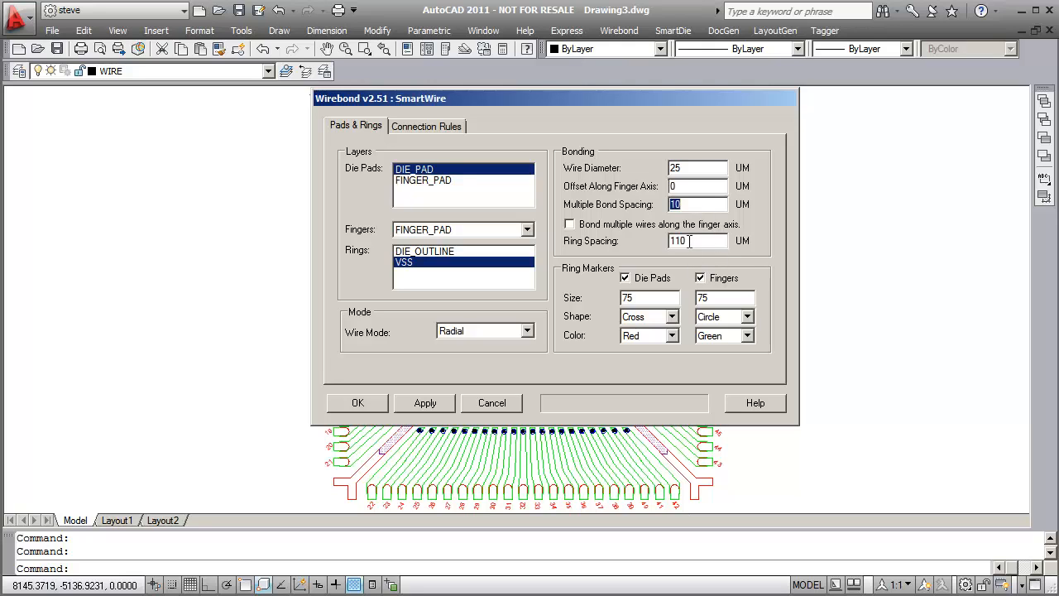
double_click(692, 241)
left_click_drag(559, 103, 719, 104)
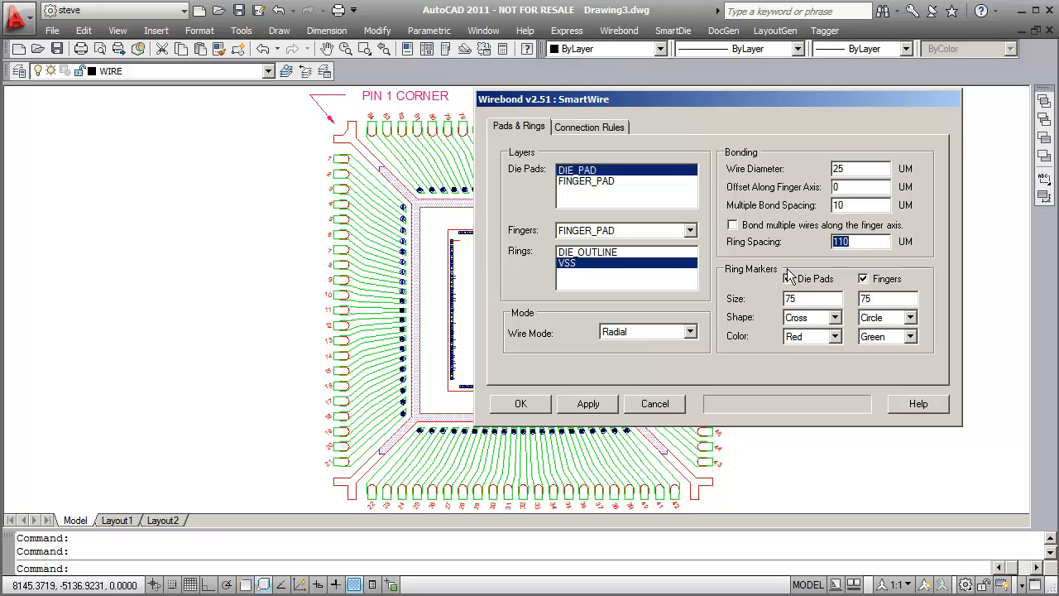
left_click_drag(793, 299, 768, 307)
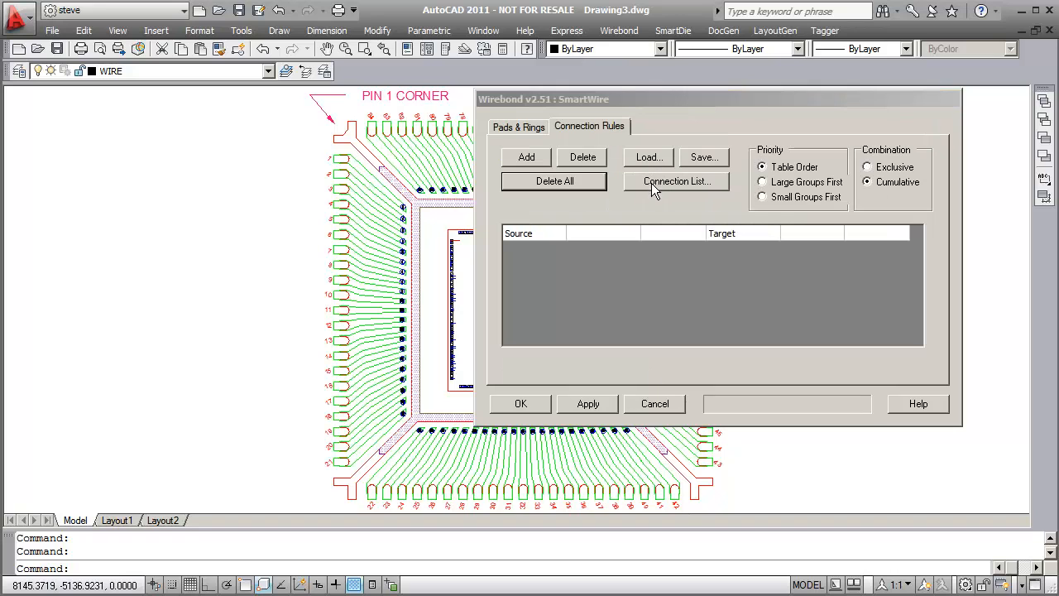
- Load Merlot_PAD_Connect.txt as the connection list with die pad number followed by finger number or ring net, and generate the wires
left_click(651, 182)
left_click(581, 184)
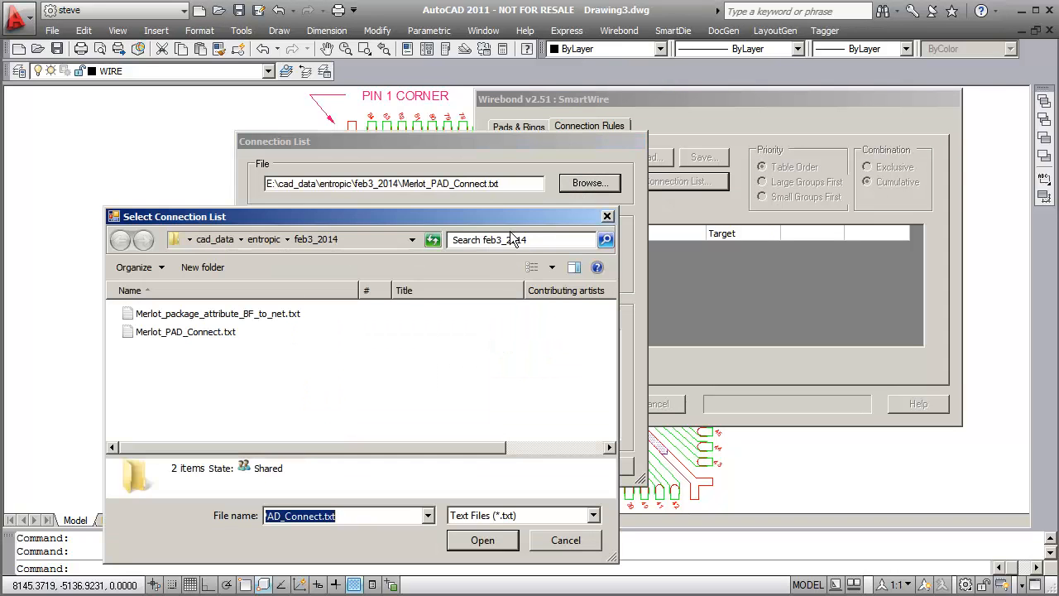
left_click(215, 339)
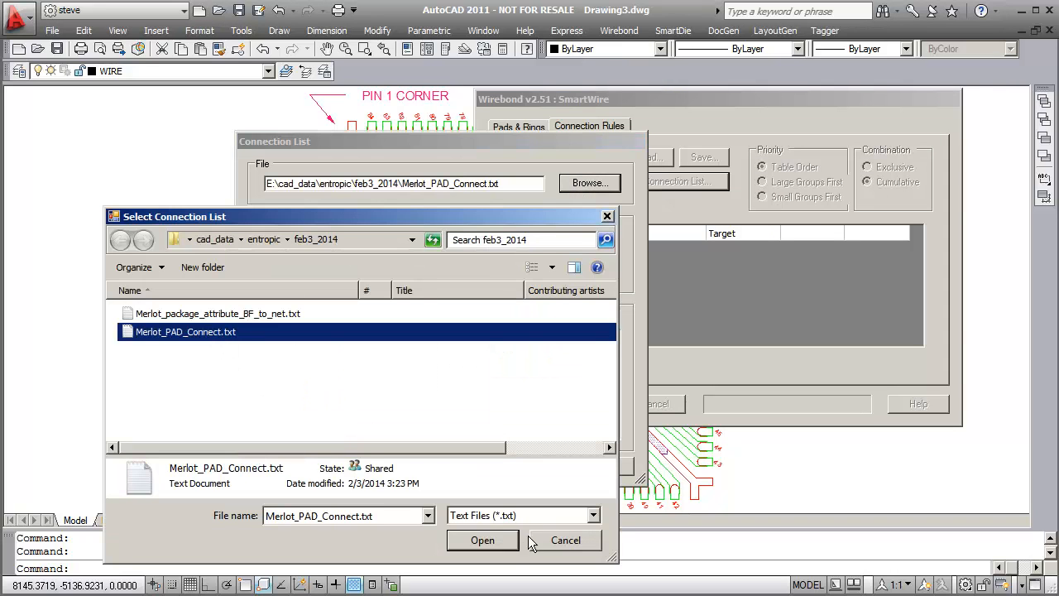
left_click(494, 542)
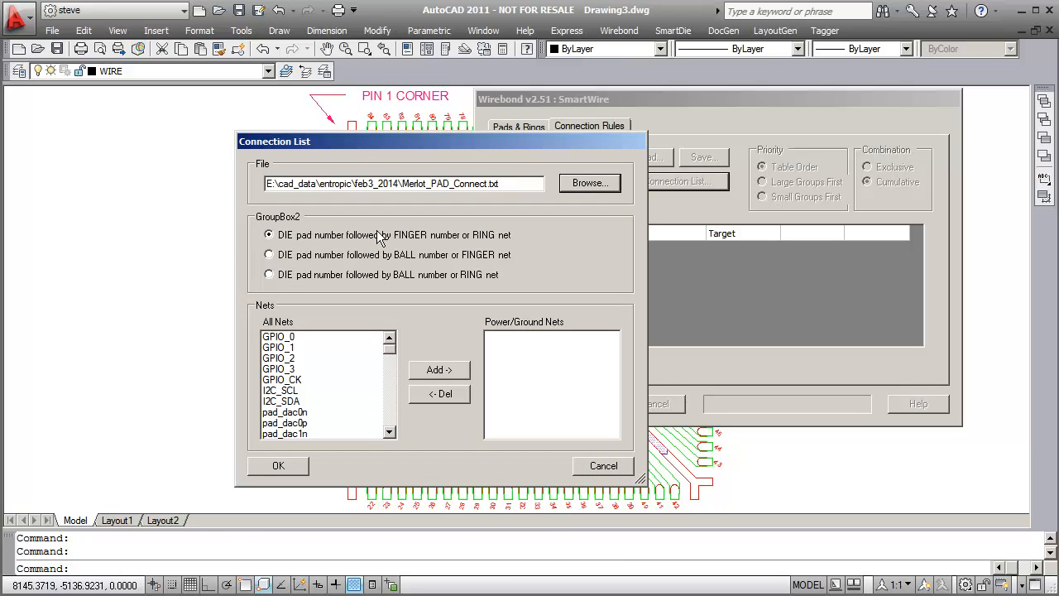
left_click(296, 466)
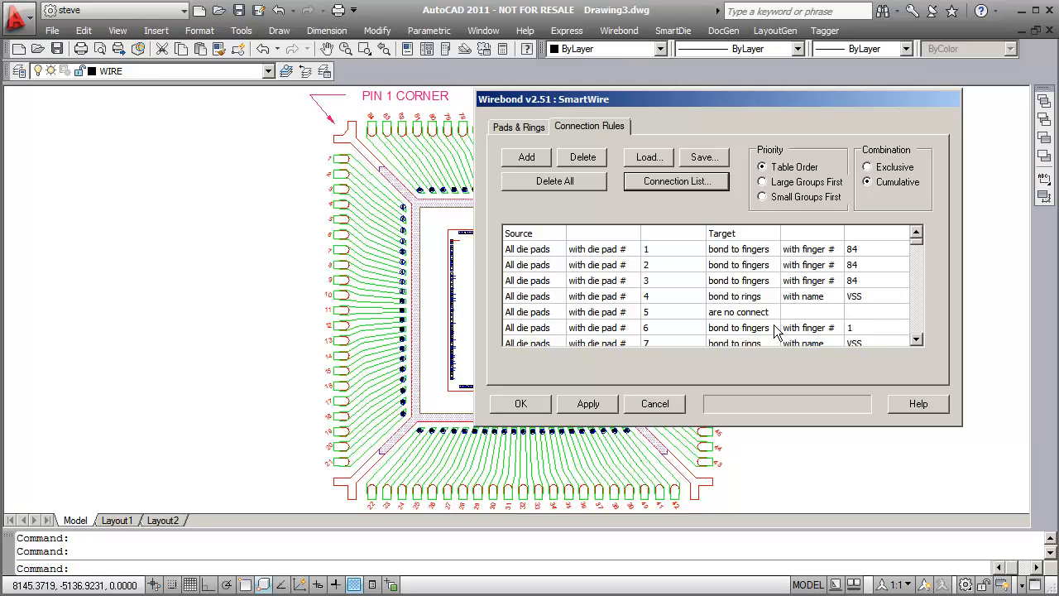
left_click(520, 408)
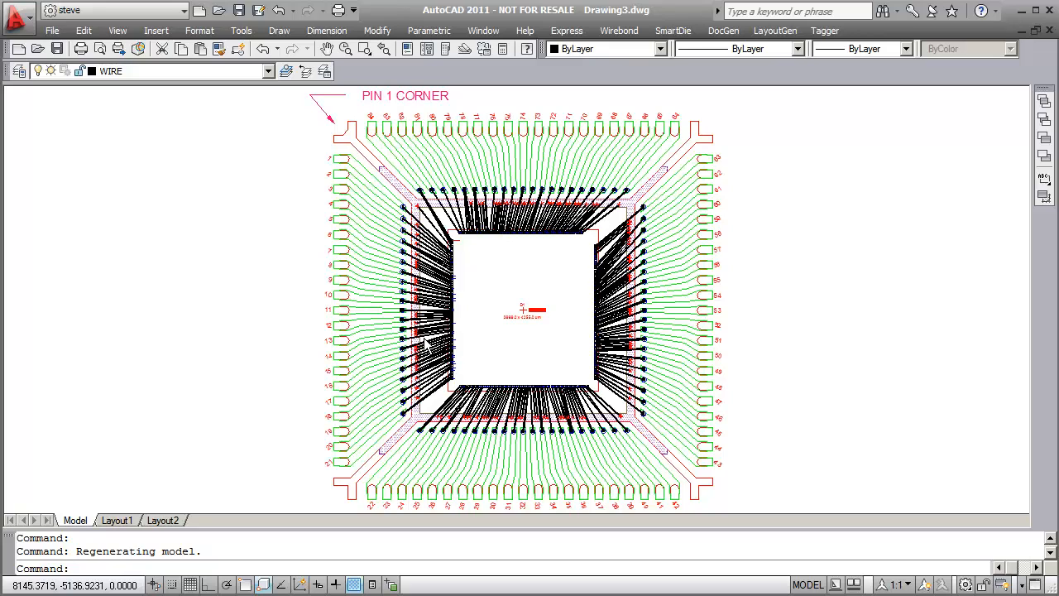
- Stretch the ring end of the VSS wire beside finger 64 about 114 units along the ring, toward the wires bonded to finger 64
scroll(423, 341, "up", 5)
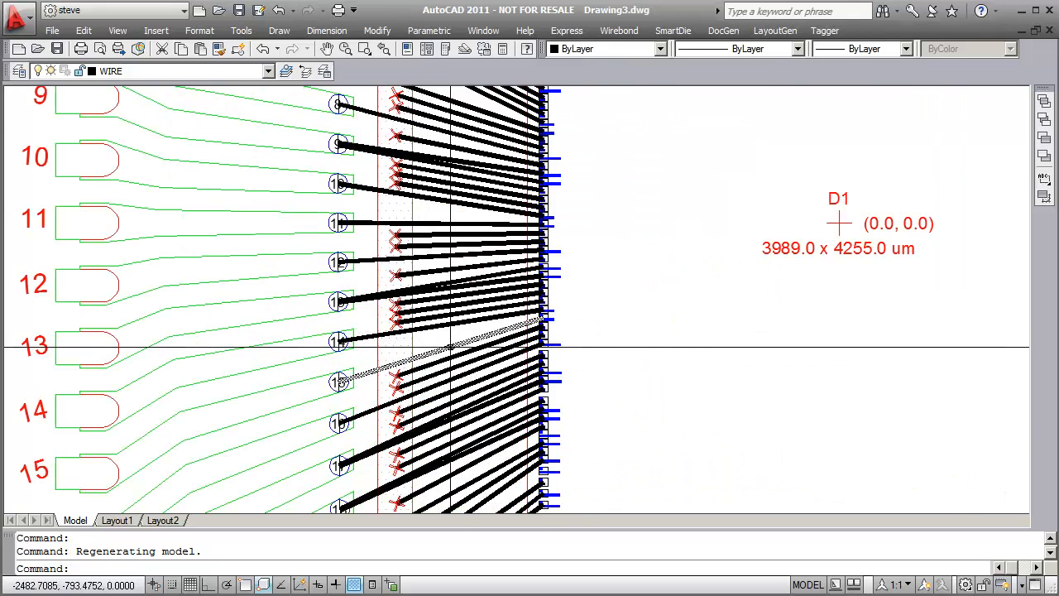
scroll(451, 346, "up", 3)
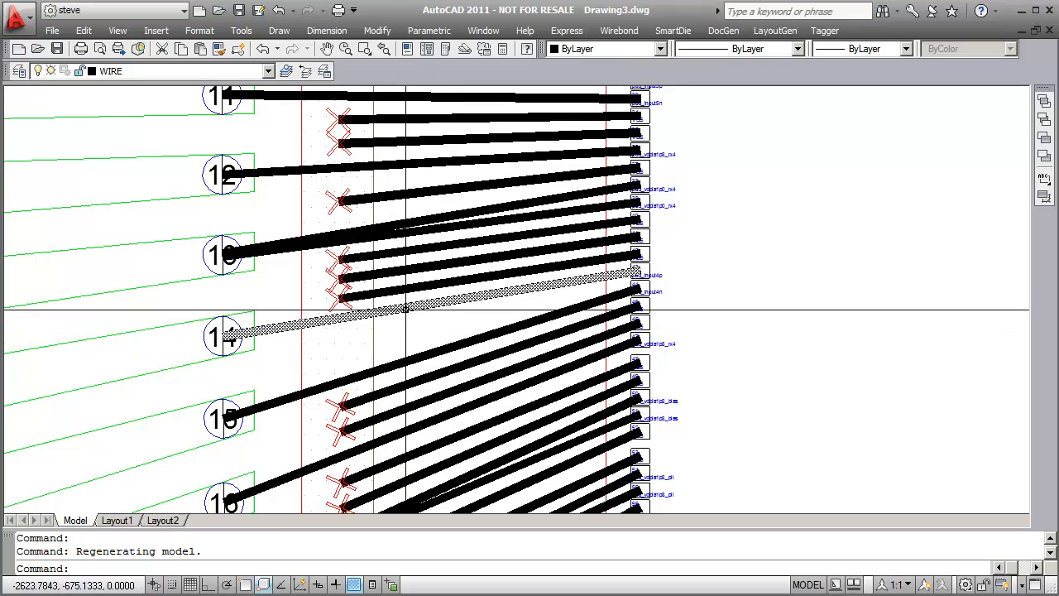
scroll(554, 310, "down", 4)
middle_click_drag(554, 190, 480, 344)
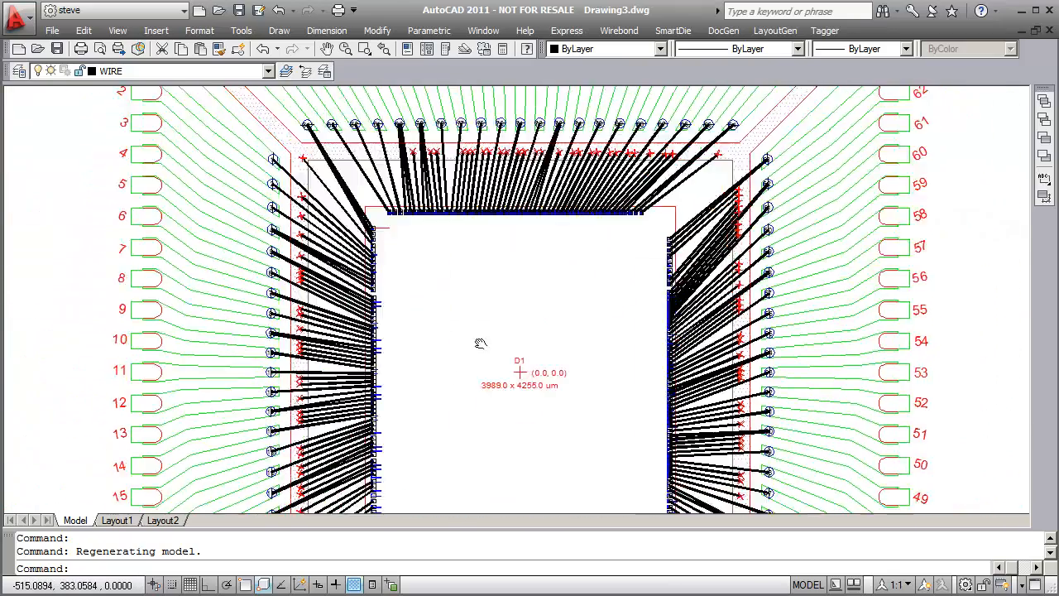
scroll(513, 306, "up", 5)
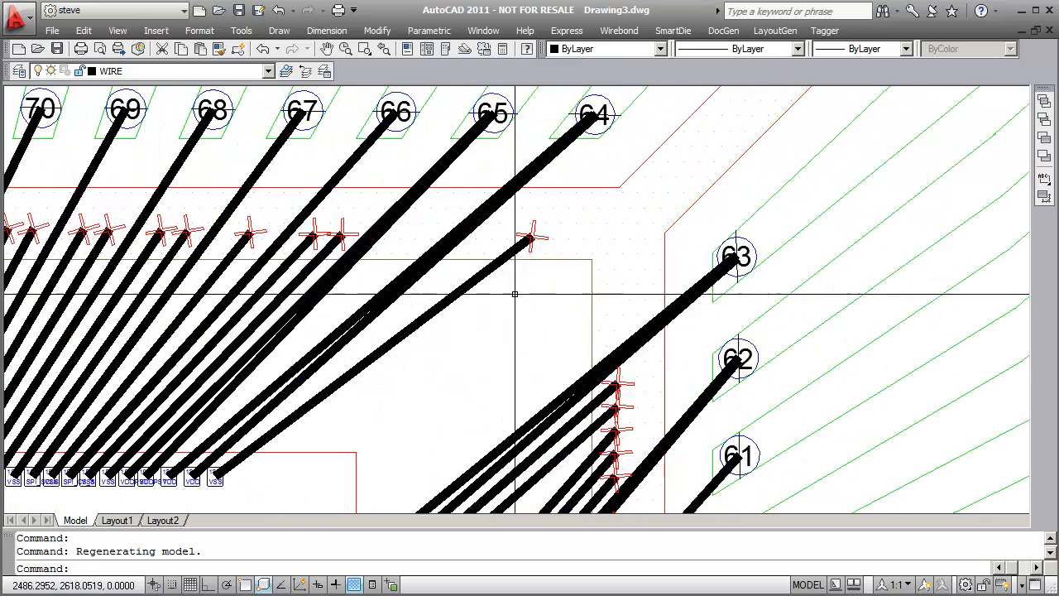
scroll(515, 294, "up", 2)
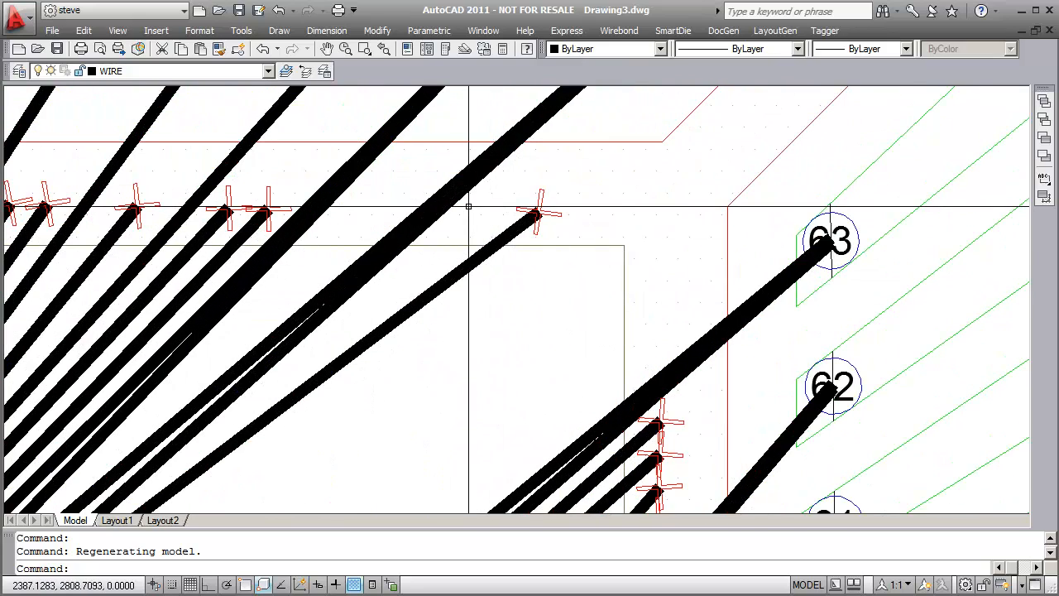
left_click(516, 211)
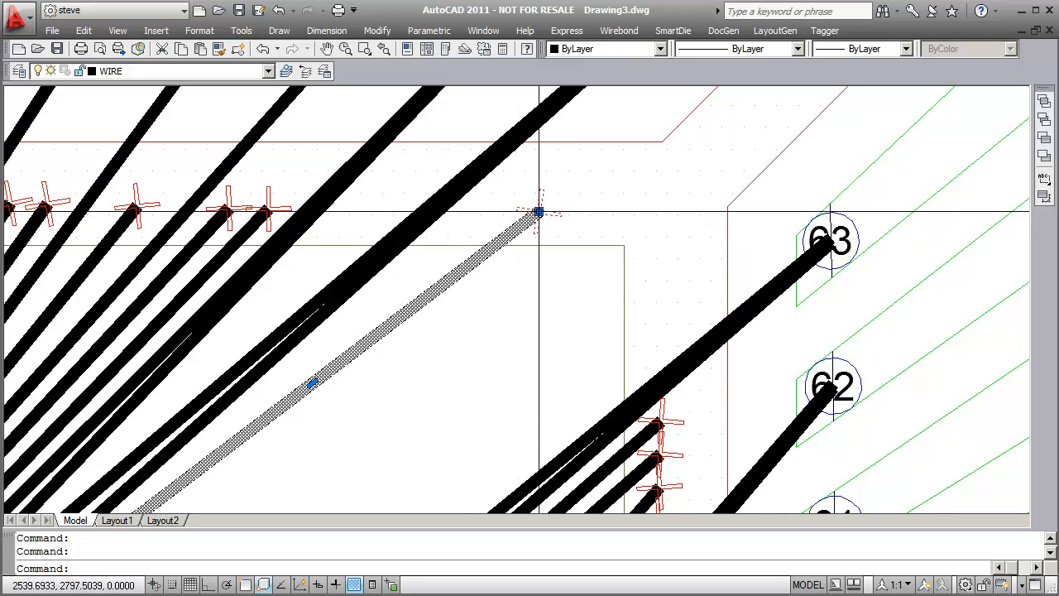
left_click(539, 212)
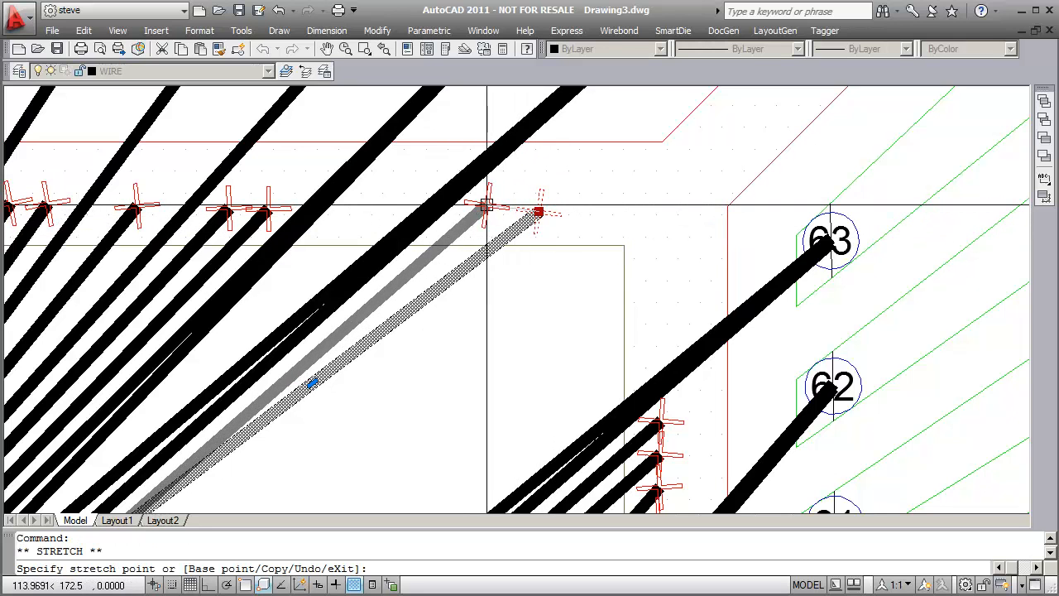
key("Escape")
key("Escape")
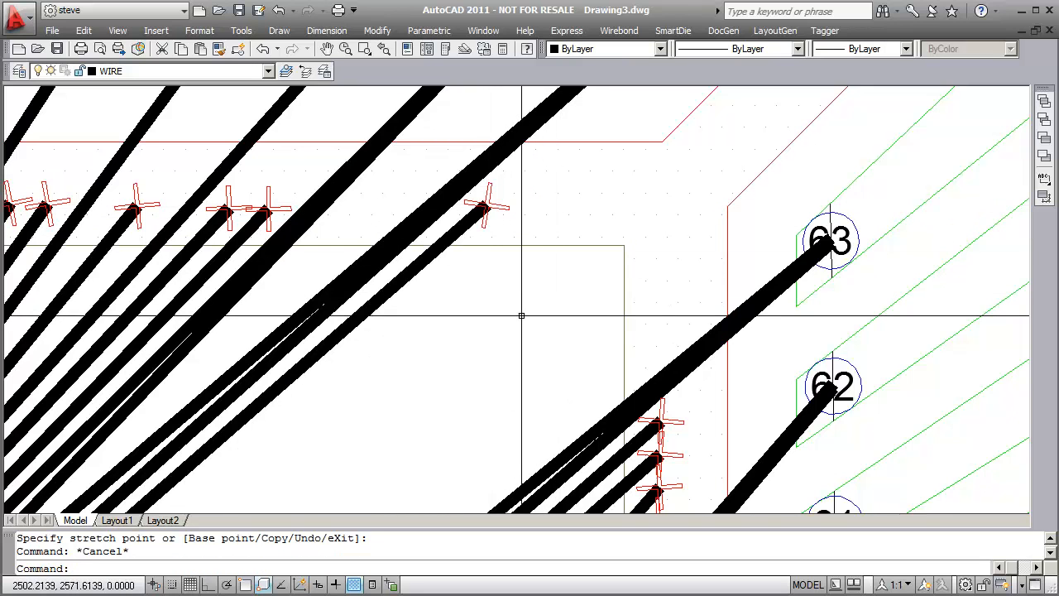
- Examine the generated wires from the adjusted ring bond around the die's sides and corners
middle_click_drag(521, 317, 555, 273)
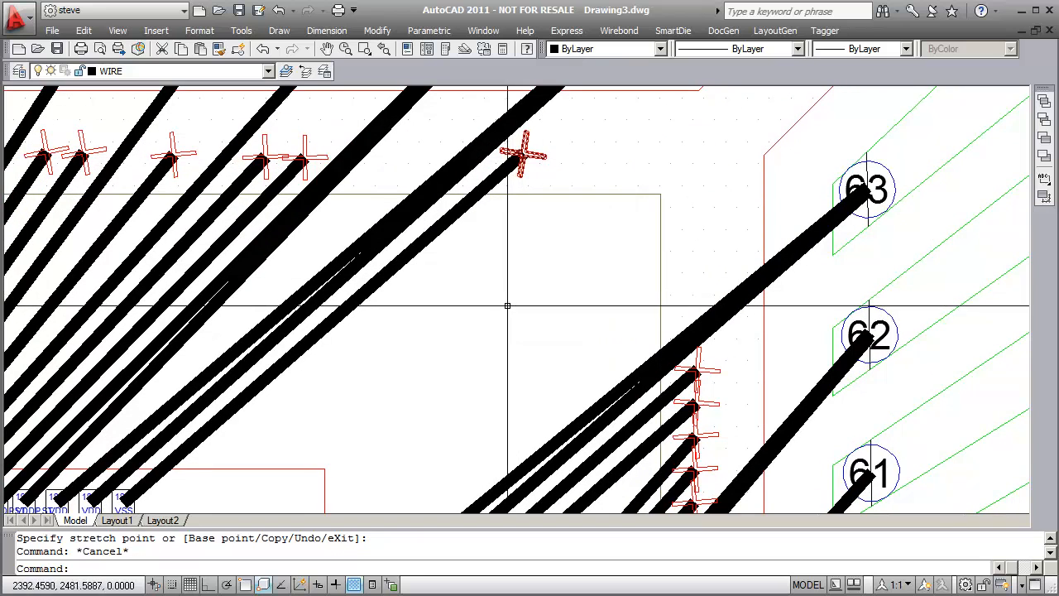
middle_click_drag(502, 307, 469, 220)
scroll(473, 249, "down", 4)
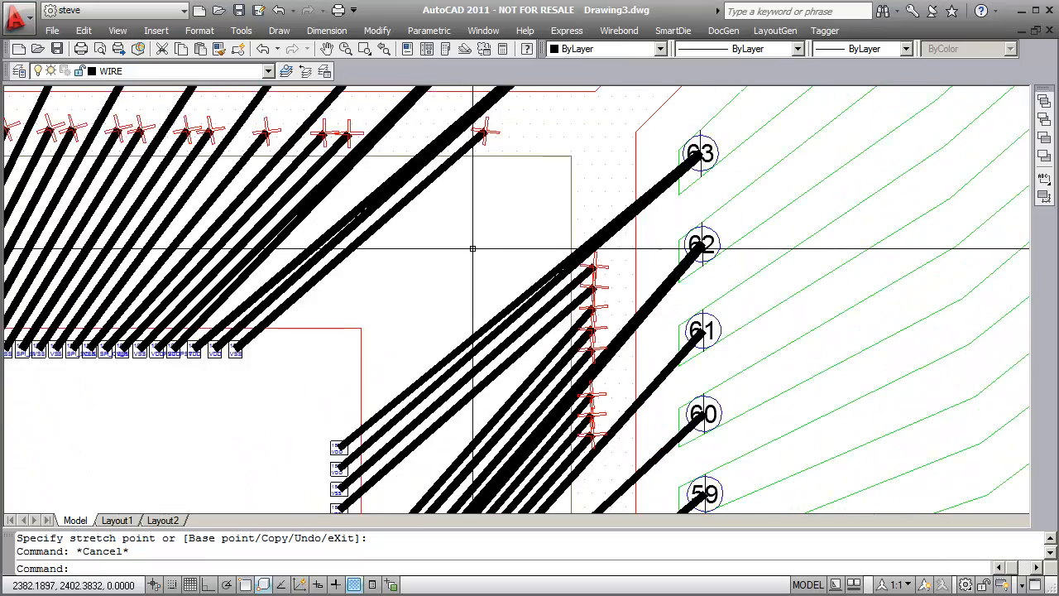
middle_click_drag(435, 253, 673, 296)
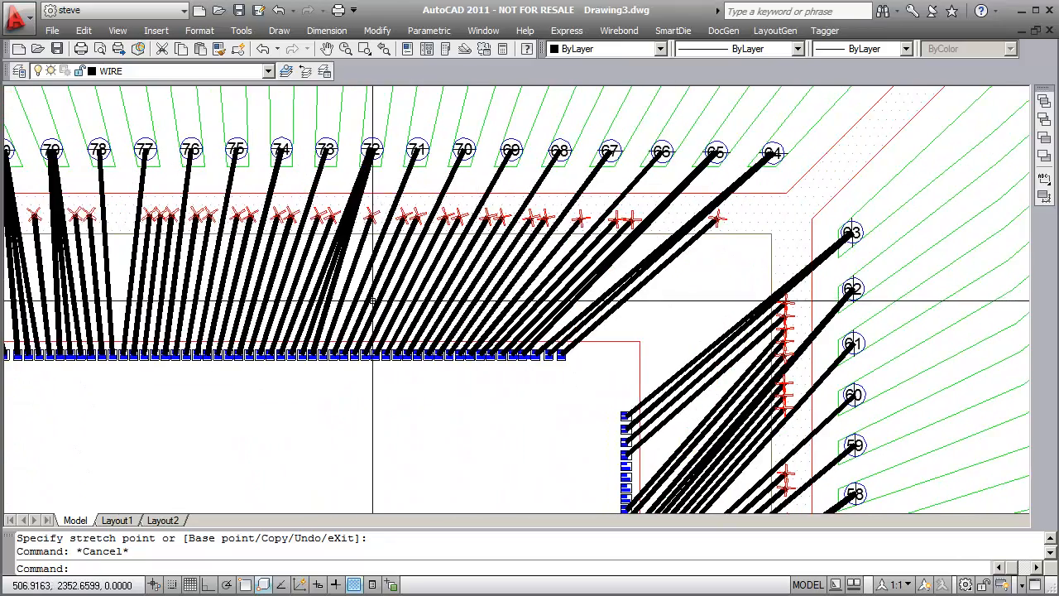
middle_click_drag(309, 331, 522, 298)
middle_click_drag(378, 316, 607, 279)
middle_click_drag(546, 373, 542, 276)
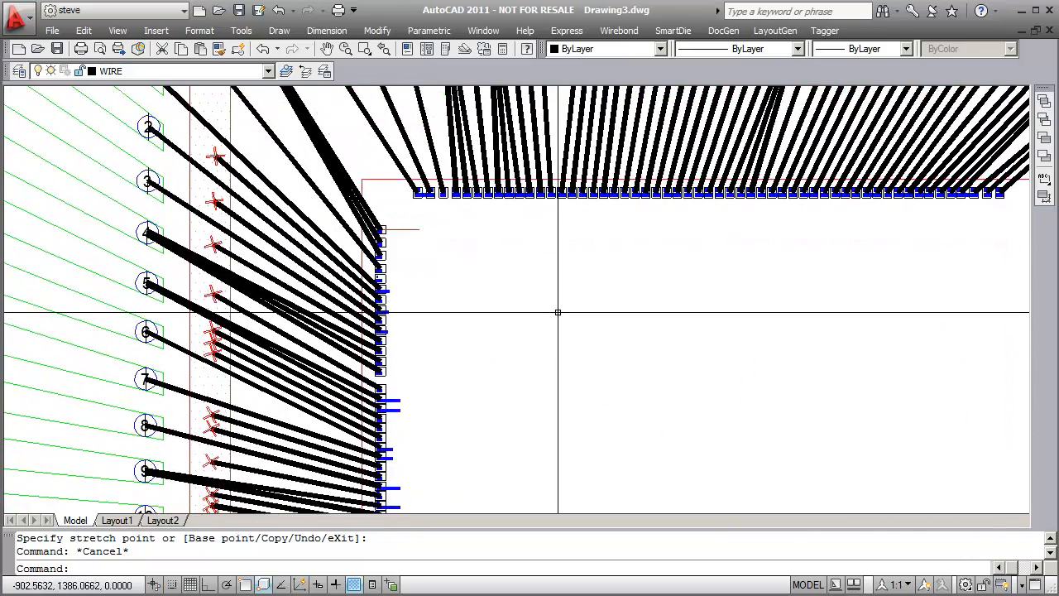
scroll(558, 312, "down", 2)
middle_click_drag(591, 342, 435, 247)
mouse_move(650, 450)
middle_mouse_down()
mouse_move(572, 318)
mouse_move(549, 206)
mouse_move(593, 291)
middle_mouse_up()
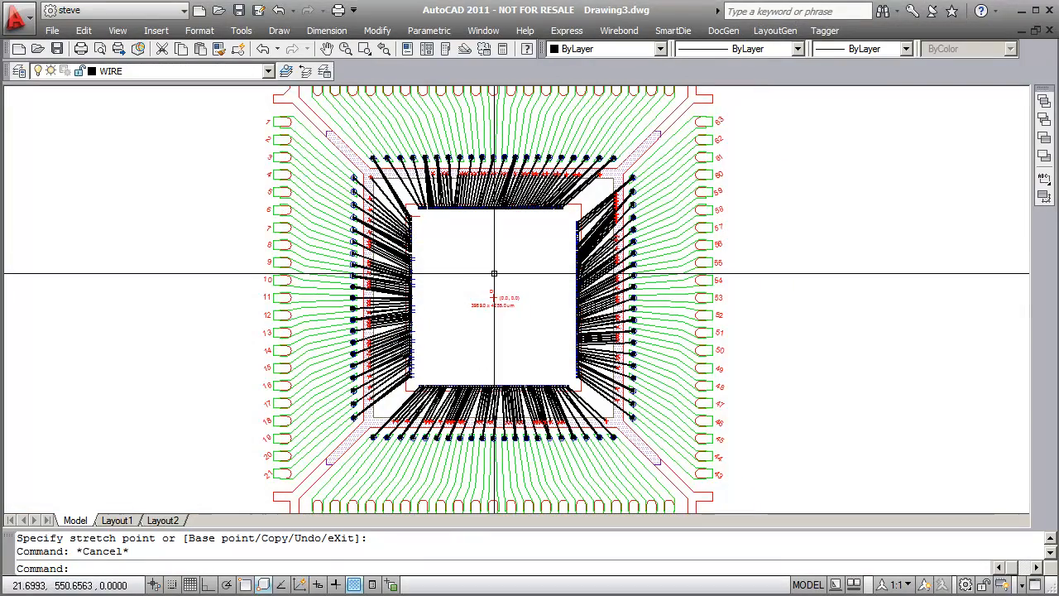
- Trace the wire from die pad 1 to bond finger 84 and inspect the nearby ring attach block
scroll(421, 276, "up", 5)
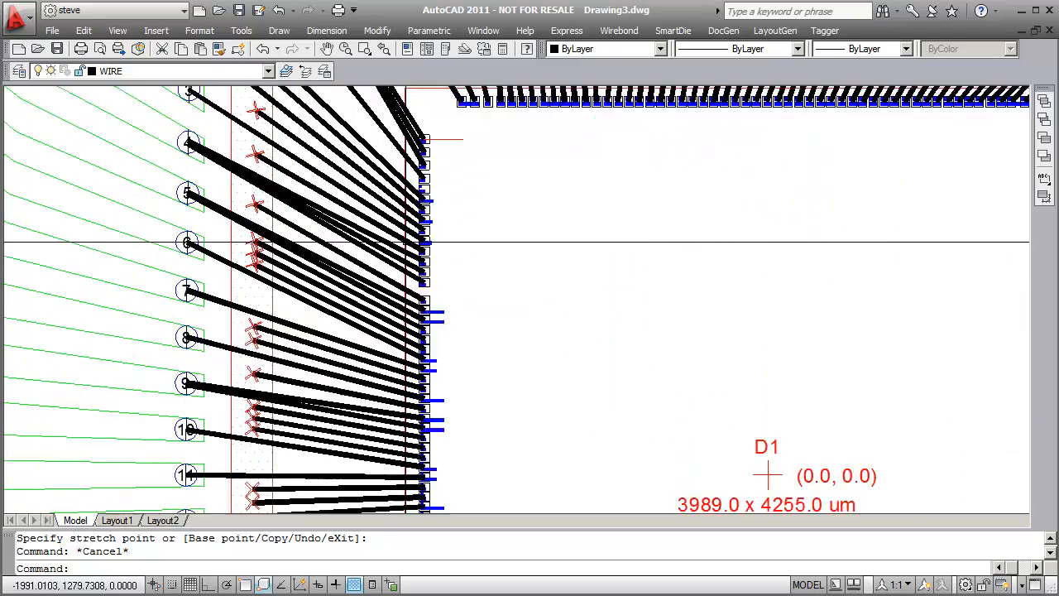
scroll(469, 199, "up", 5)
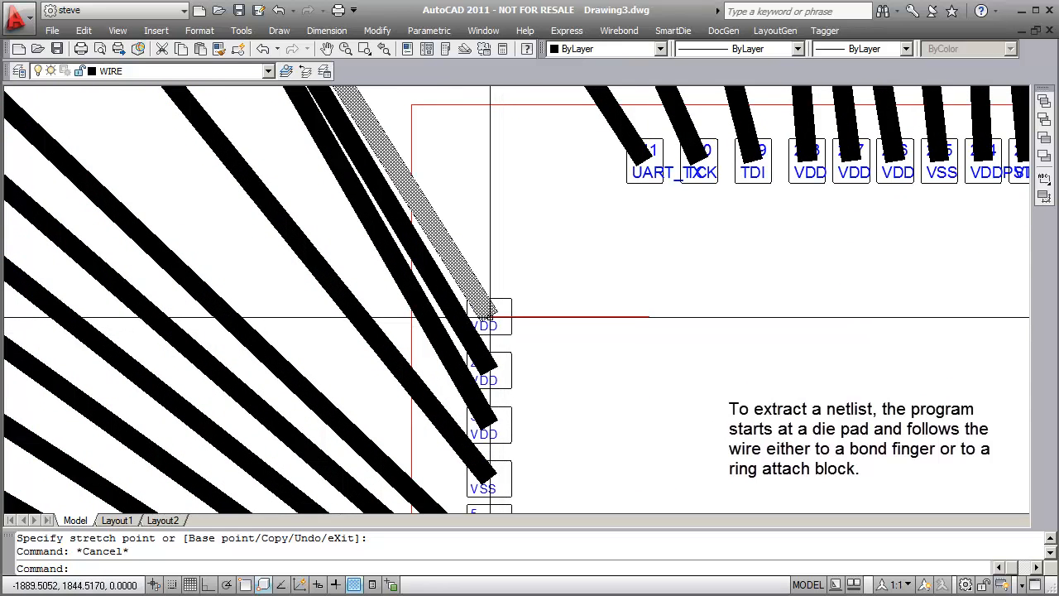
middle_click_drag(475, 221, 554, 330)
mouse_move(454, 188)
middle_mouse_down()
mouse_move(471, 237)
mouse_move(633, 489)
mouse_move(598, 487)
middle_mouse_up()
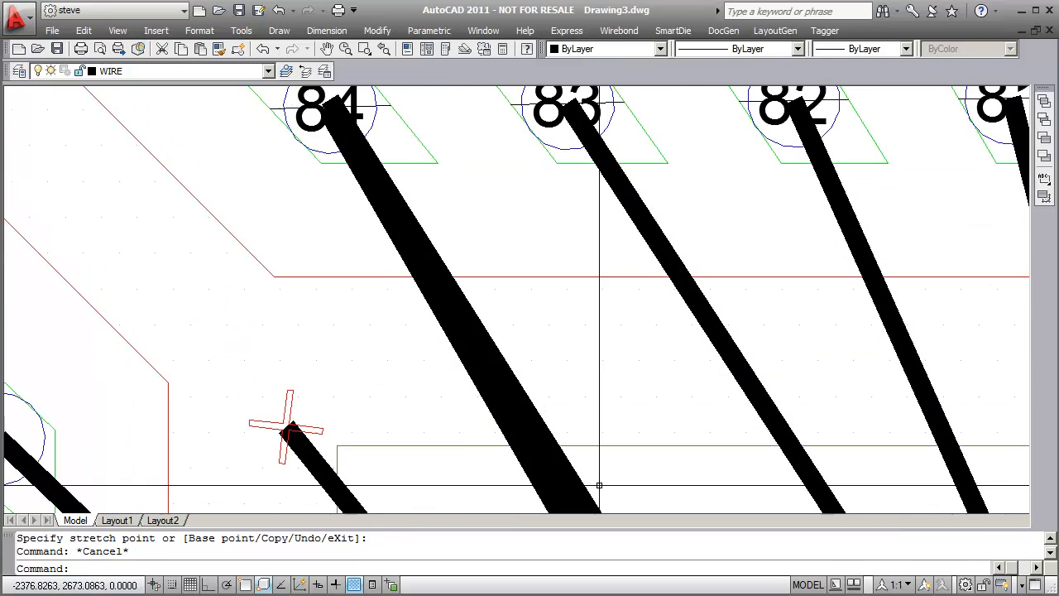
middle_click_drag(403, 187, 532, 377)
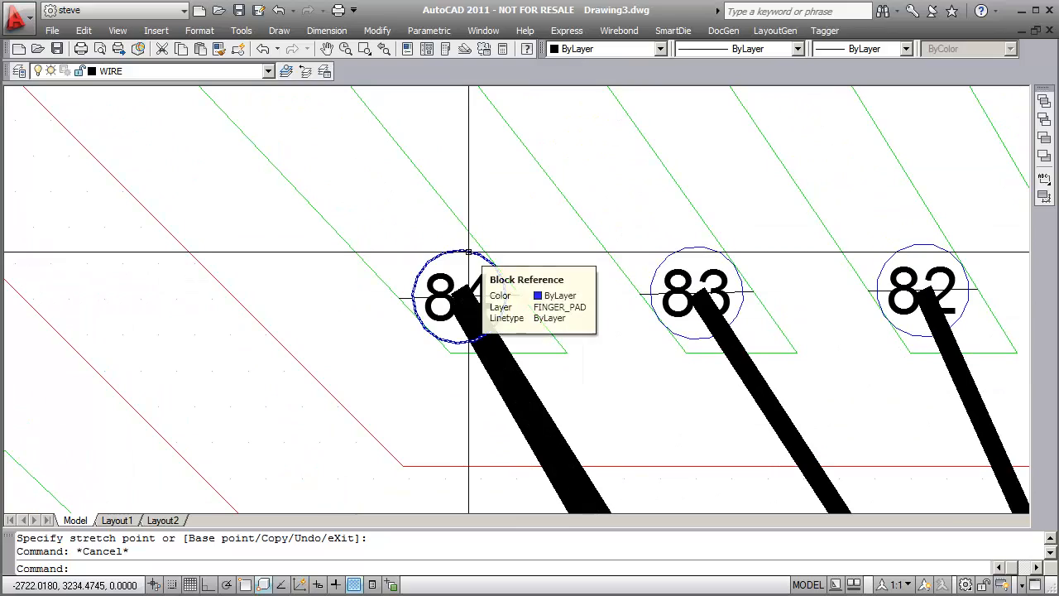
scroll(550, 426, "down", 4)
middle_click_drag(550, 426, 409, 199)
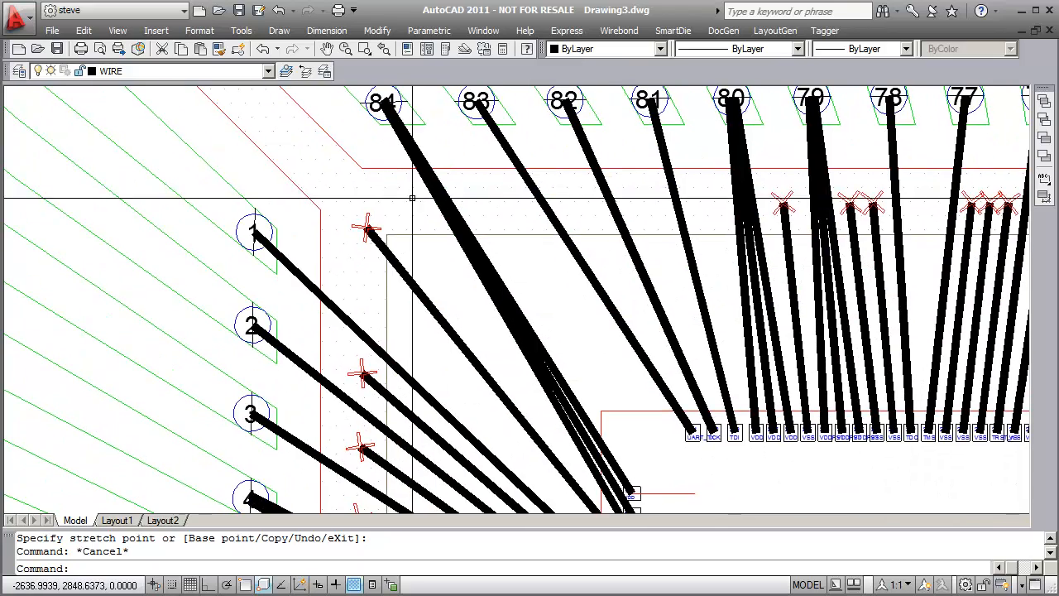
scroll(367, 229, "up", 4)
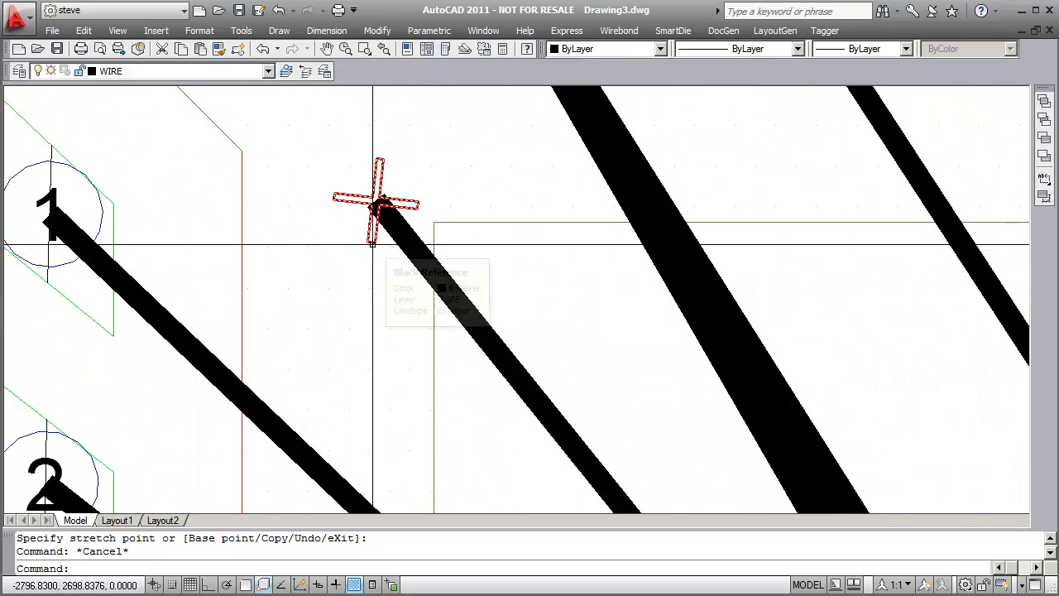
scroll(372, 243, "down", 5)
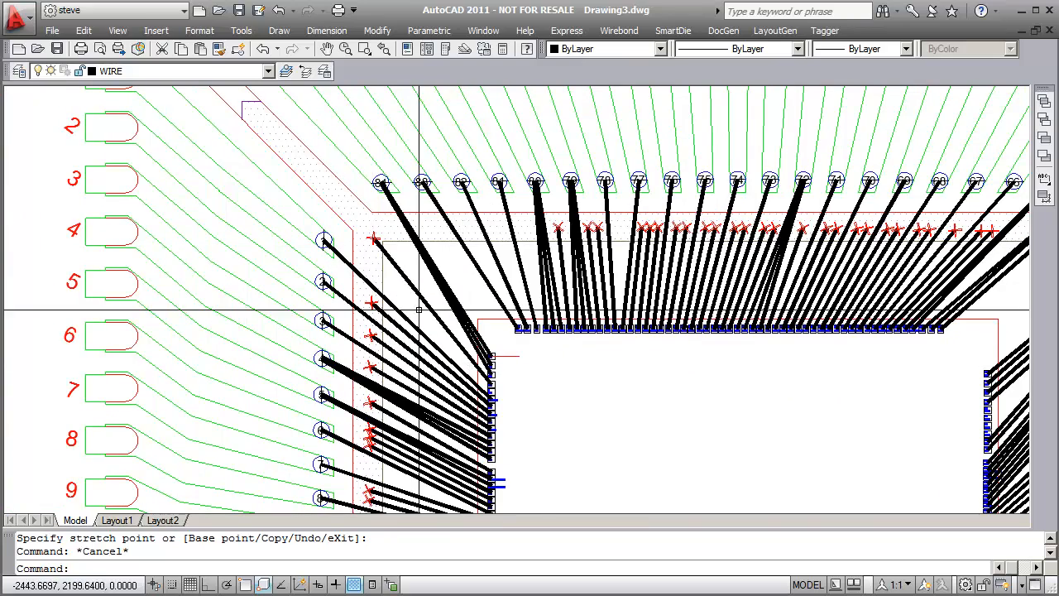
- Inspect the unwired die pad 5 among the neighbouring VDD and VSS pads
scroll(488, 387, "up", 5)
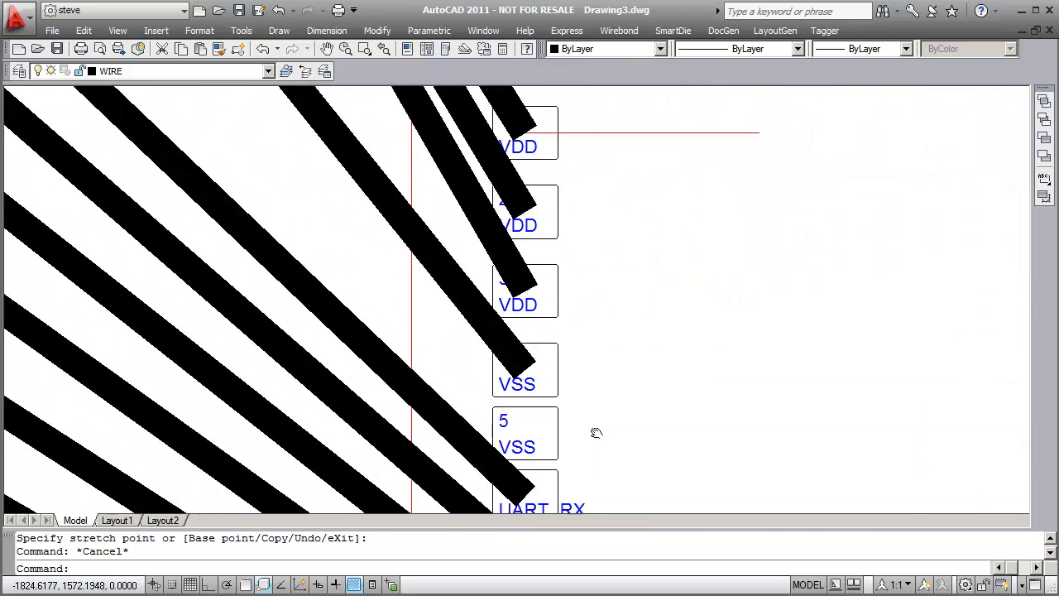
middle_click_drag(594, 430, 541, 312)
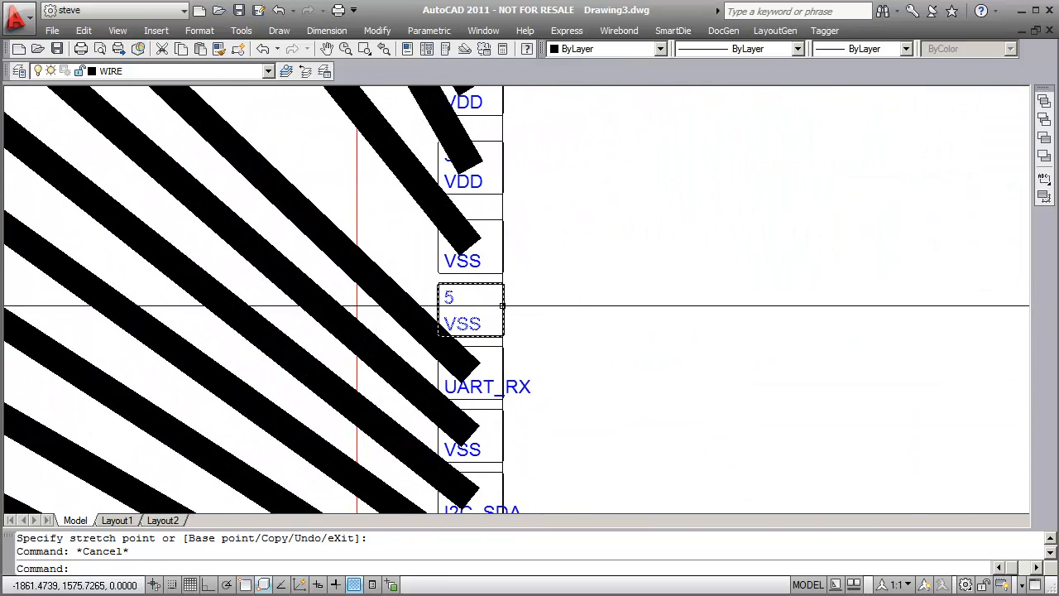
scroll(563, 313, "down", 2)
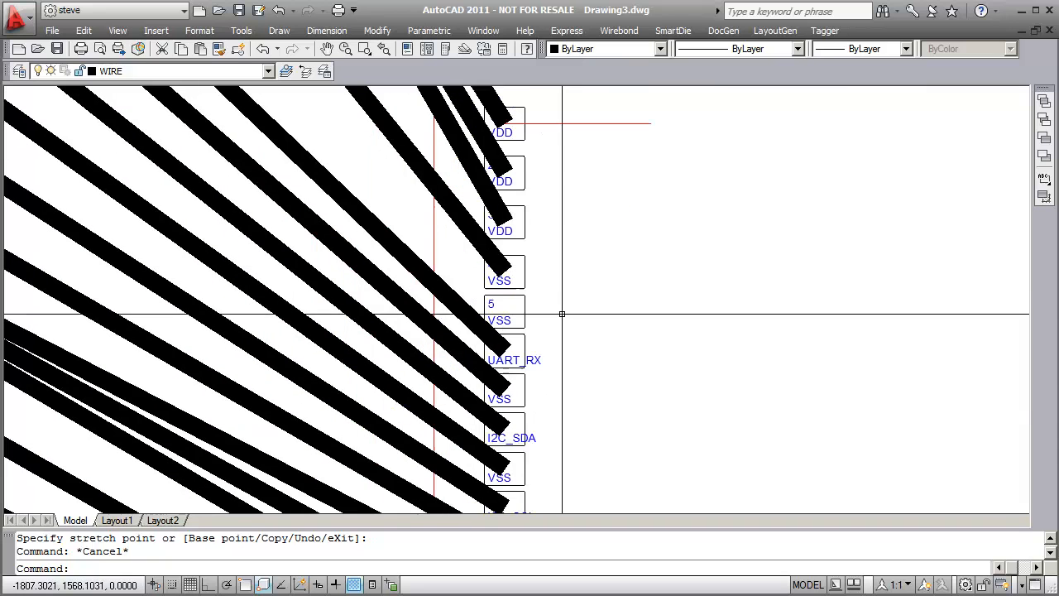
middle_click_drag(606, 323, 510, 274)
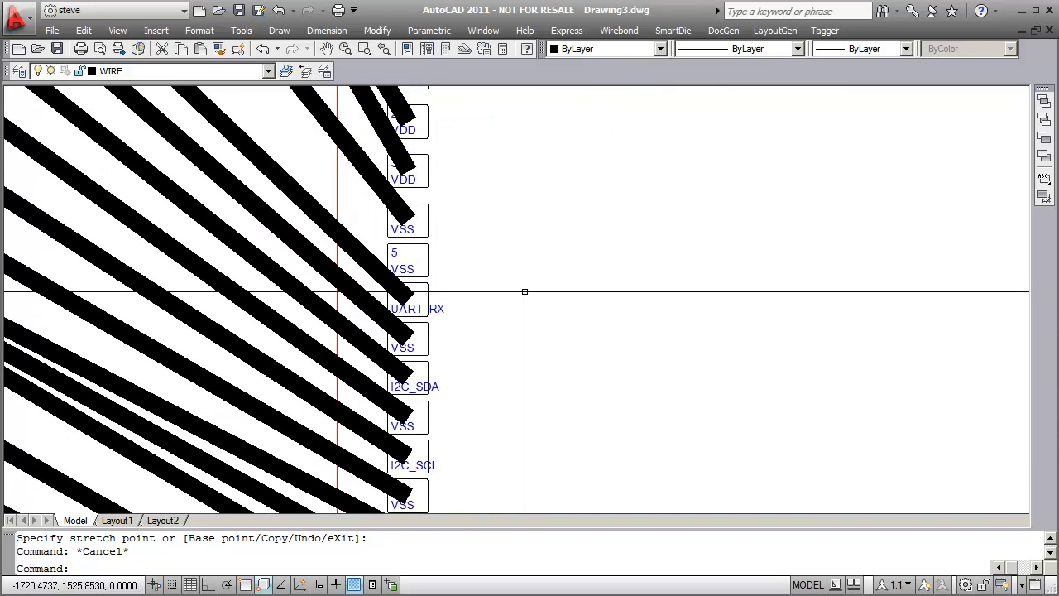
scroll(537, 295, "down", 6)
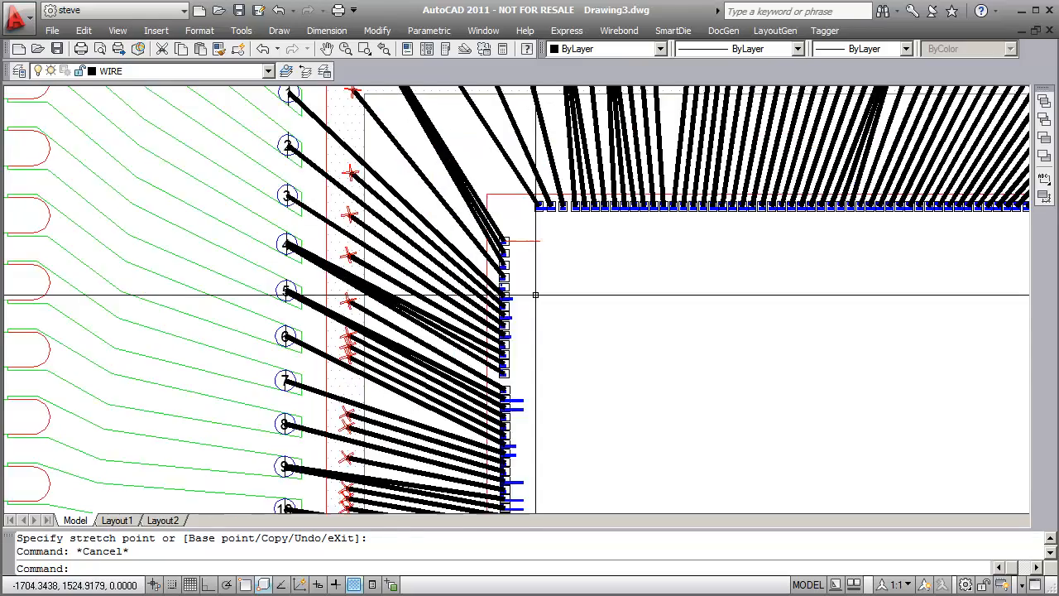
middle_click_drag(559, 321, 447, 281)
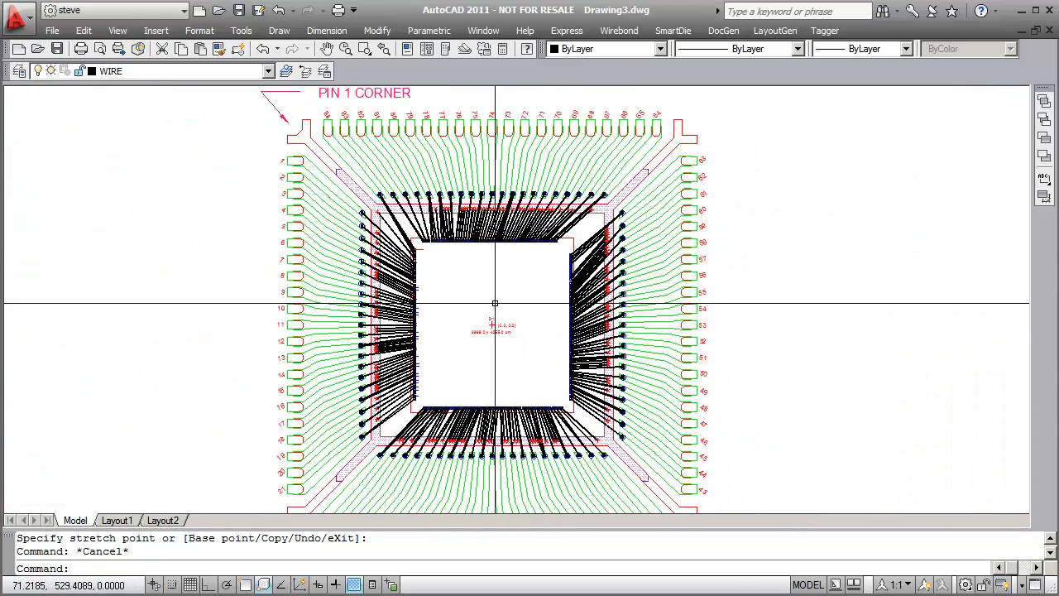
- Open NetOut and check the wire layer and the blocks selected as die pads, bond fingers and ring bonds
left_click(617, 31)
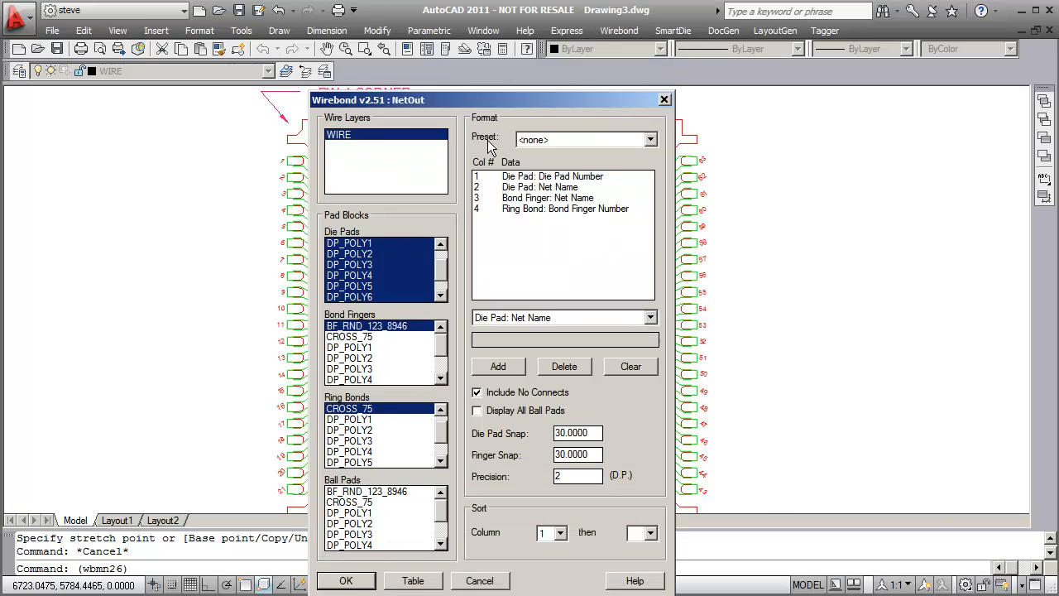
left_click_drag(468, 98, 522, 38)
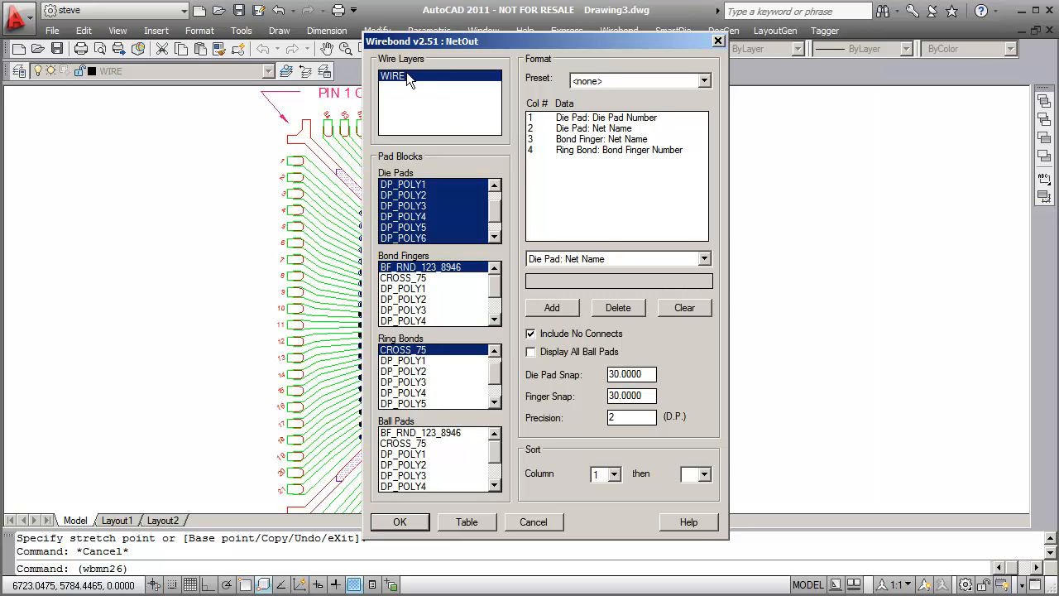
scroll(494, 209, "up", 1)
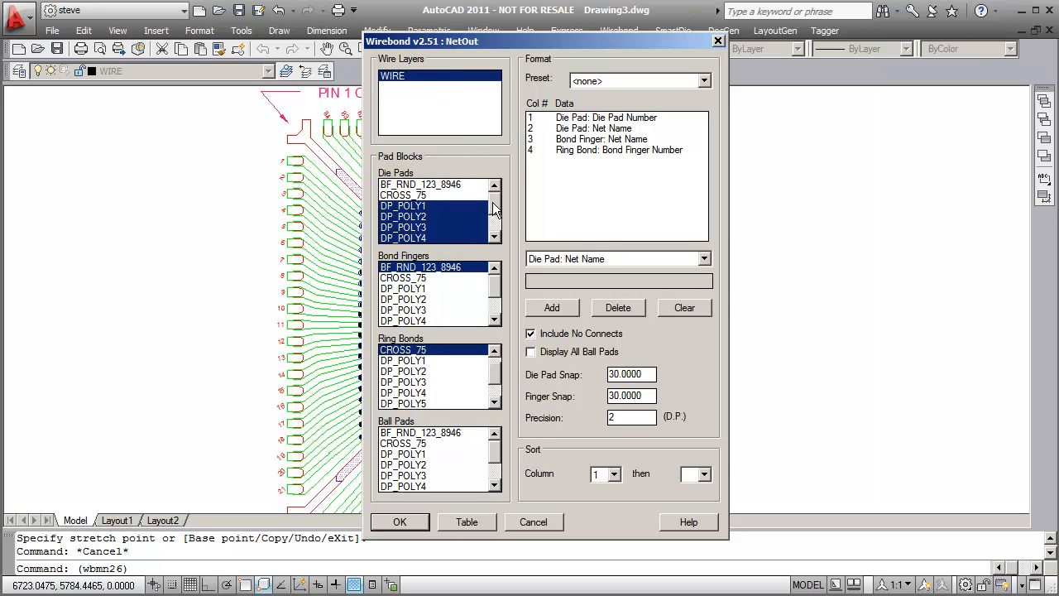
scroll(495, 201, "down", 2)
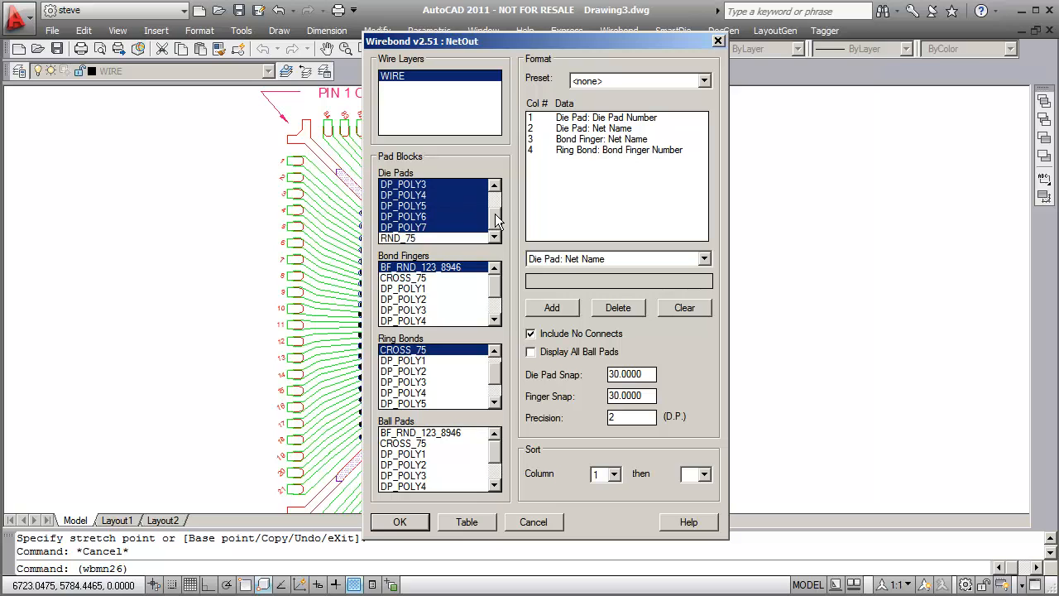
scroll(496, 196, "up", 2)
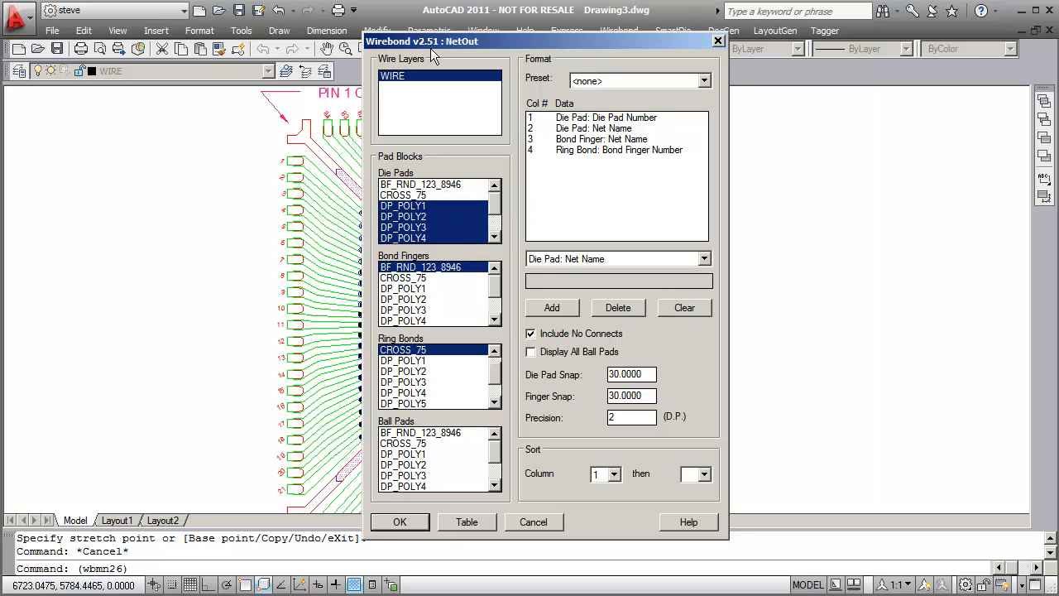
left_click_drag(431, 41, 597, 37)
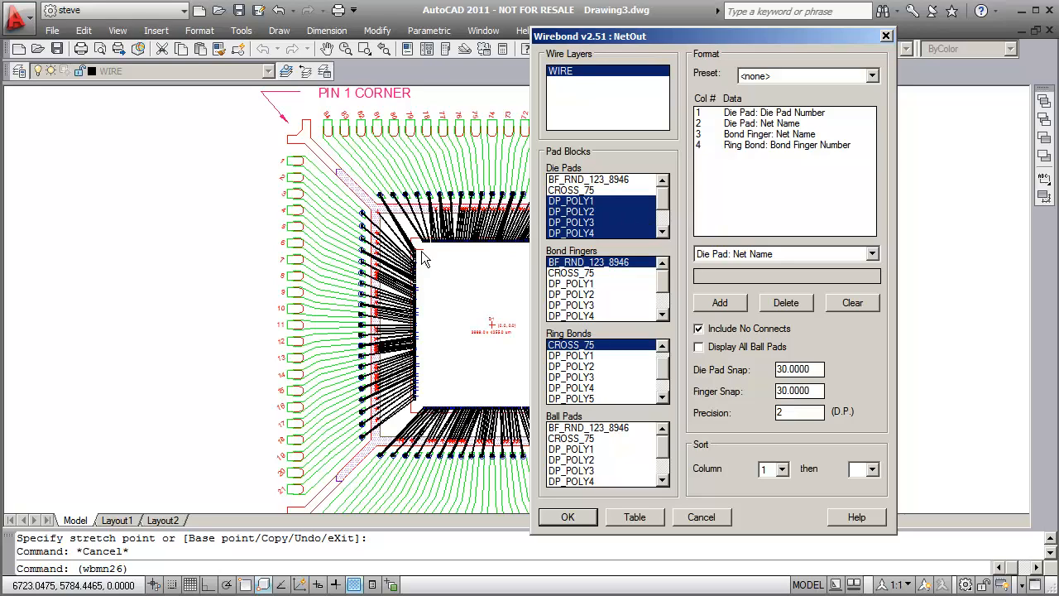
mouse_move(663, 208)
left_mouse_down()
mouse_move(662, 223)
mouse_move(665, 203)
left_mouse_up()
- Review the four netlist columns: die pad number, die pad net name, bond finger net name and ring bond finger number
left_click(757, 113)
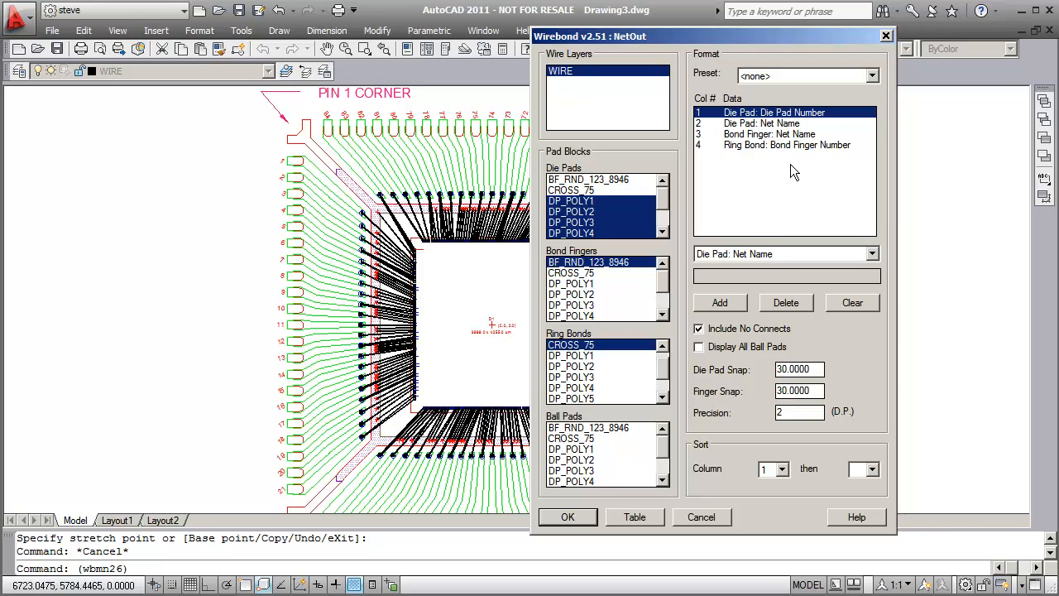
left_click(720, 123)
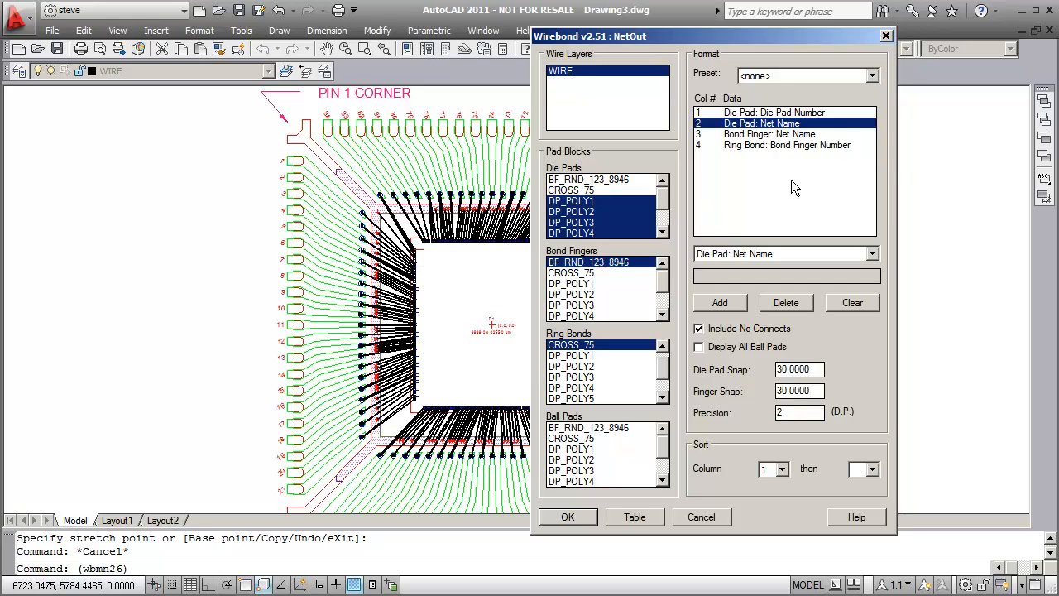
left_click(756, 136)
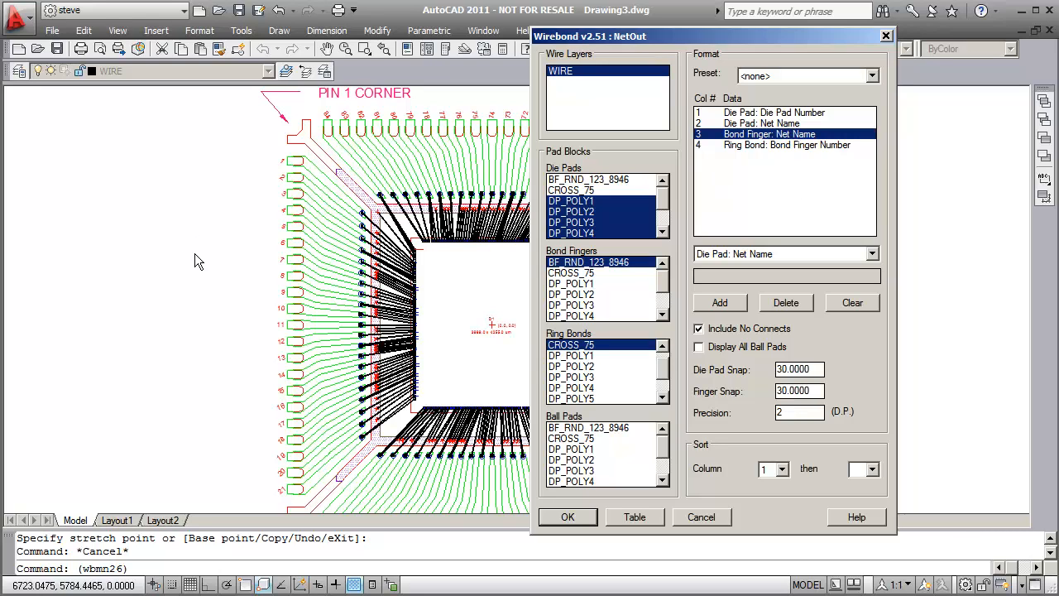
left_click(731, 146)
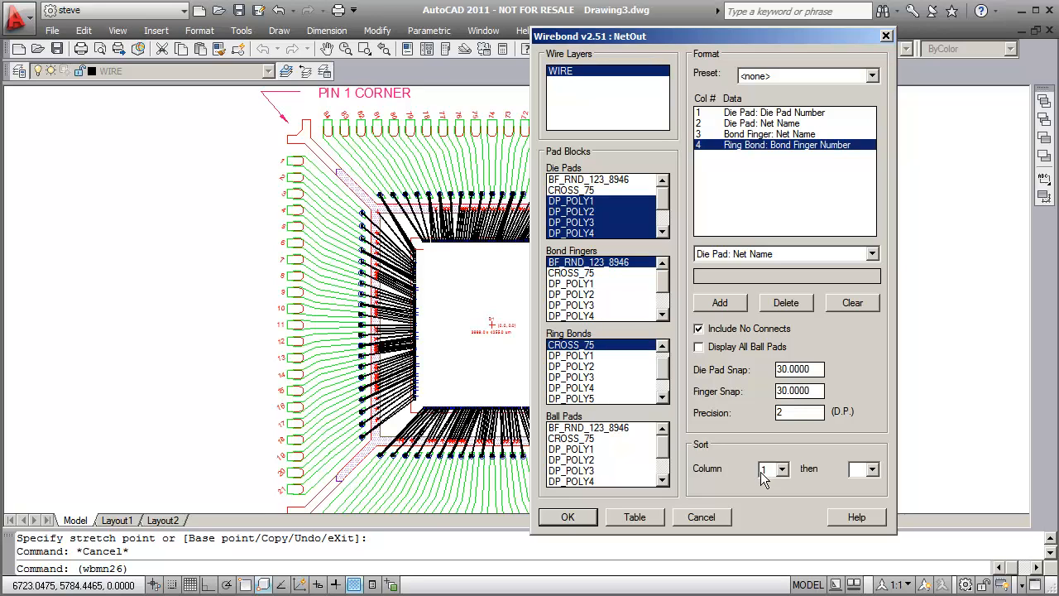
- Extract the netlist to Merlot_netlist_extraction_report.txt in the feb3_2014 folder and open the report in WordPad
left_click(567, 518)
type("Mer")
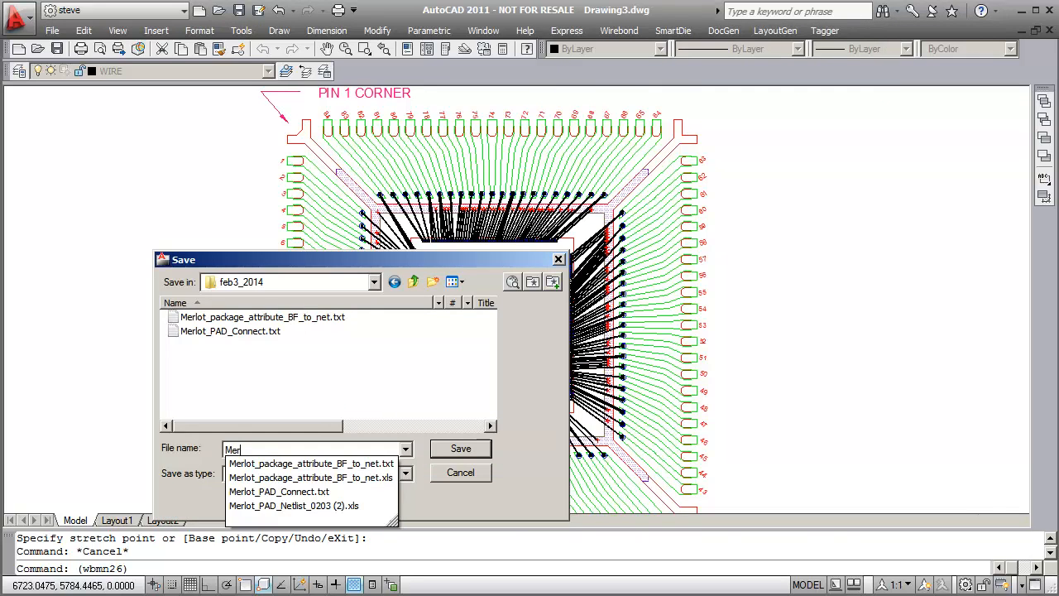
type("lot_netlist_extr")
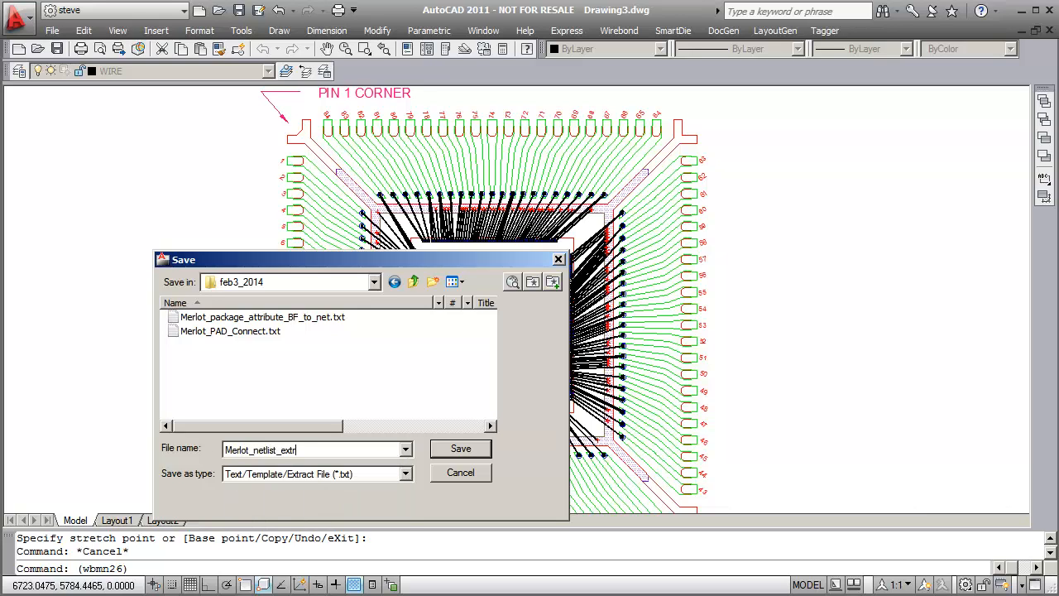
type("action_report.txt")
left_click(458, 449)
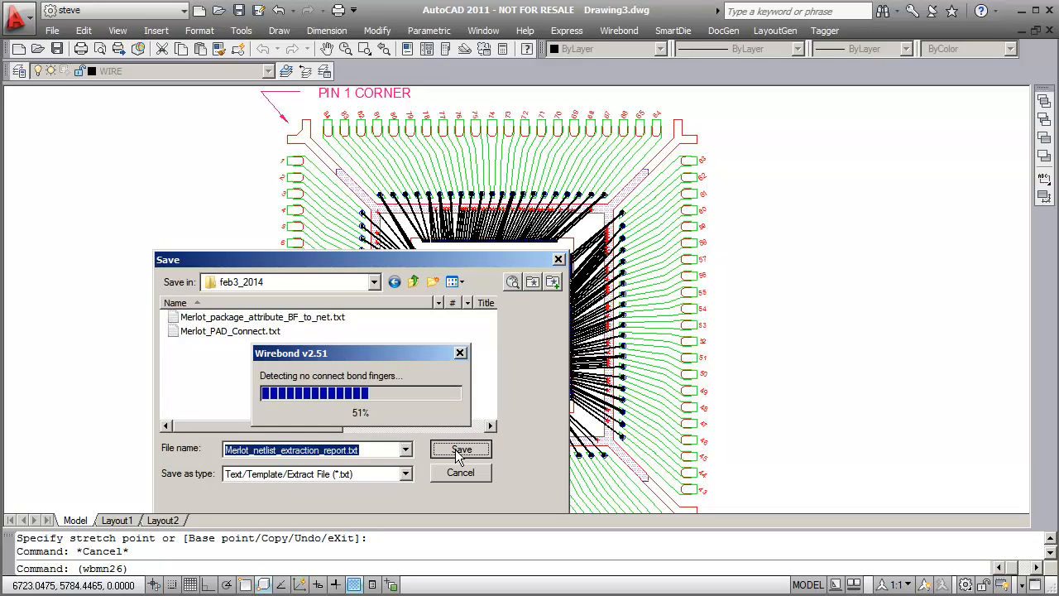
left_click(406, 410)
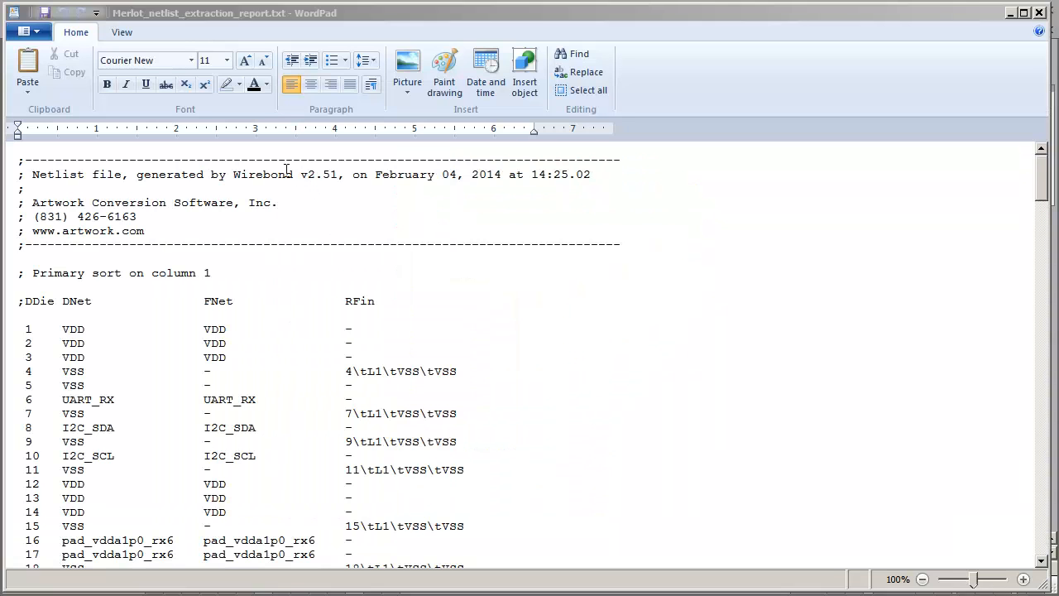
- Check the sort line in the netlist report's header and move on to the column data
left_click(221, 263)
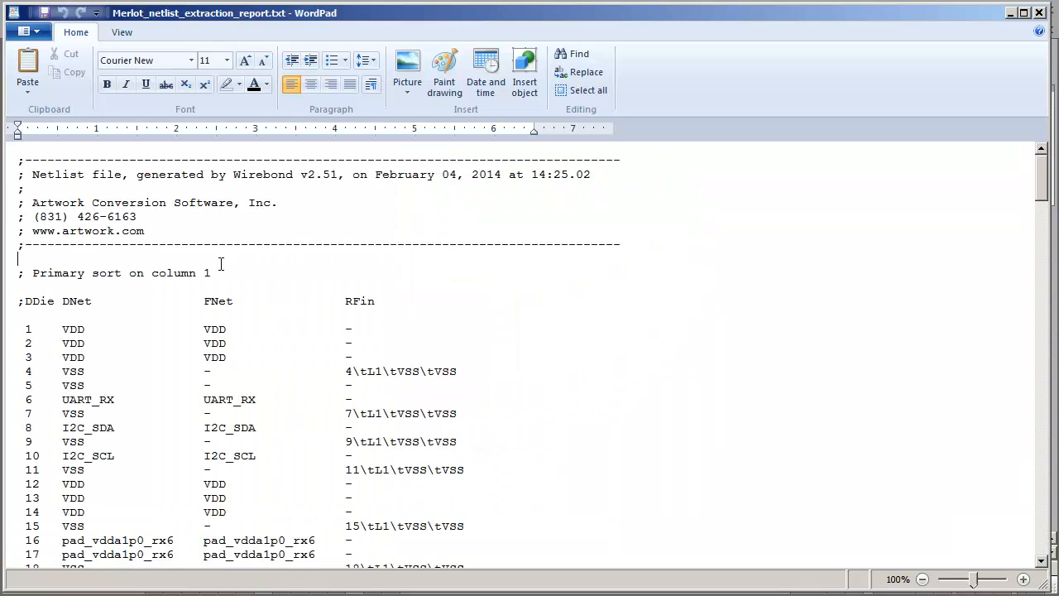
left_click_drag(216, 272, 73, 269)
scroll(163, 273, "down", 3)
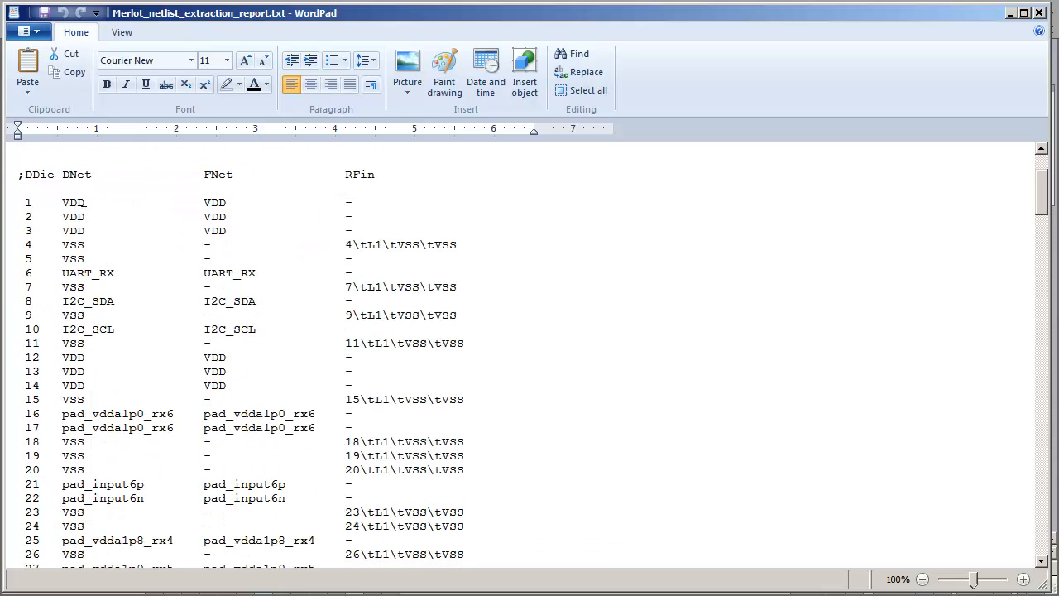
- Compare the die pad net, bond finger net and ring bond entries in the row for die pad 1
left_click_drag(34, 202, 18, 202)
left_click_drag(88, 202, 62, 202)
left_click(69, 174)
left_click_drag(86, 202, 62, 202)
left_click(162, 239)
left_click_drag(228, 203, 203, 205)
left_click(250, 204)
left_click_drag(87, 202, 63, 202)
left_click_drag(228, 202, 201, 203)
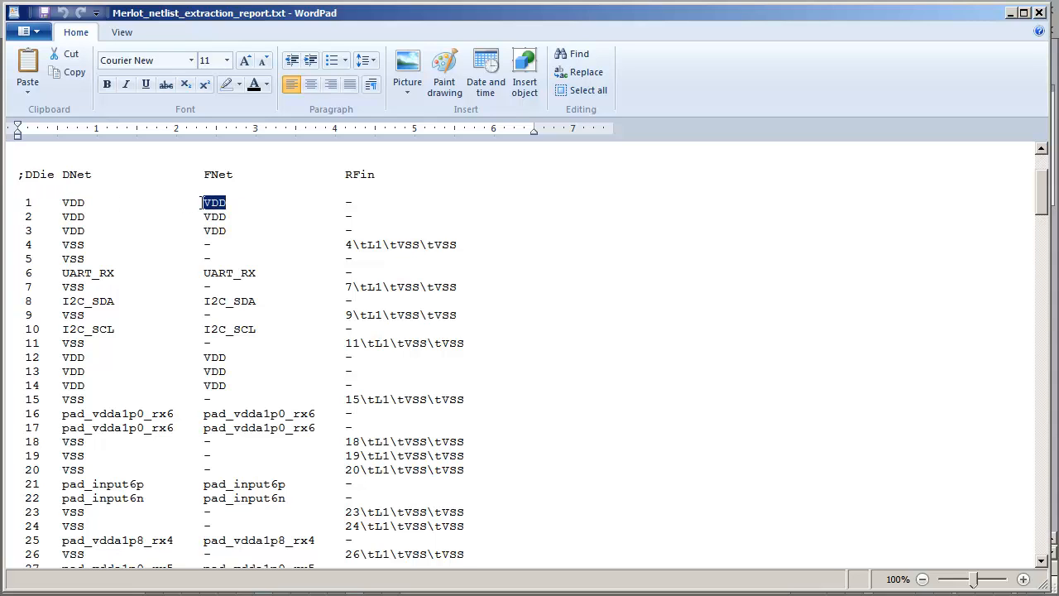
left_click_drag(353, 199, 345, 199)
left_click(317, 240)
scroll(316, 239, "down", 1)
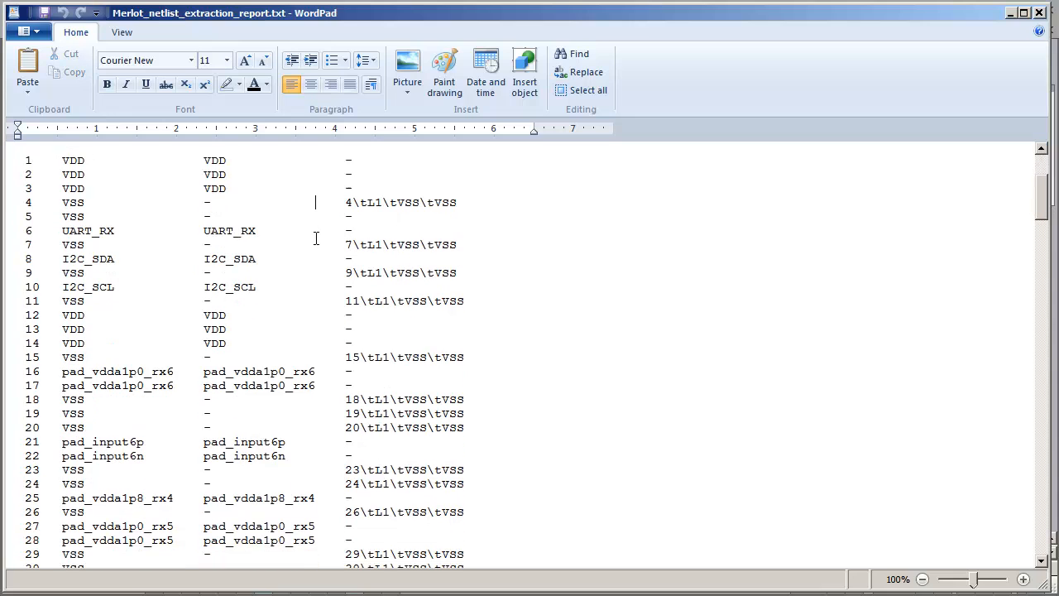
- Examine the row for die pad 4, comparing its die pad net with the bond finger and ring bond entries
double_click(87, 203)
double_click(207, 203)
mouse_move(347, 203)
left_mouse_down()
mouse_move(457, 203)
mouse_move(345, 205)
left_mouse_up()
left_click(459, 205)
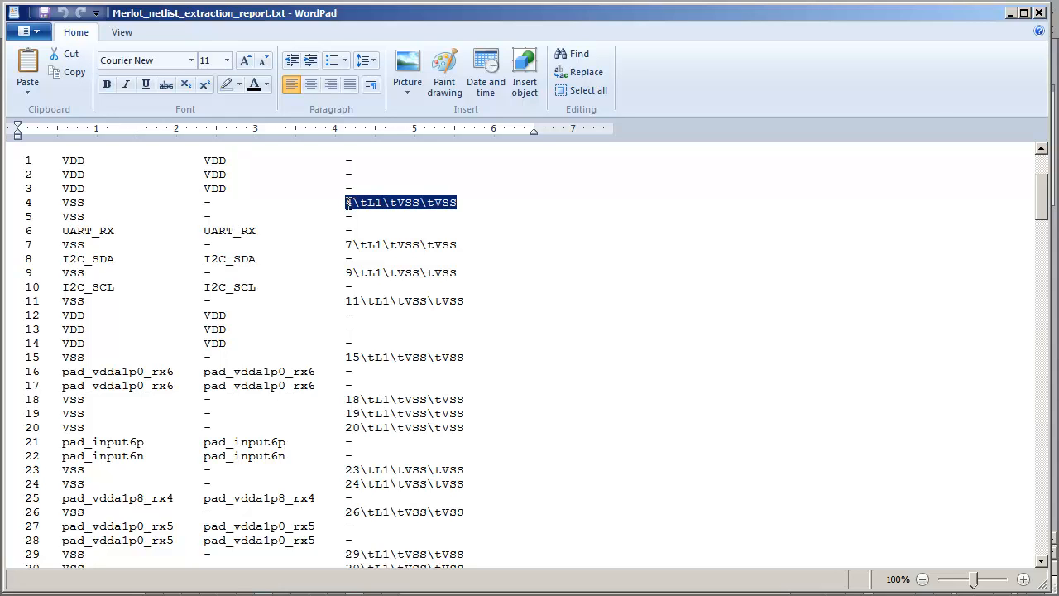
left_click(442, 206)
left_click_drag(454, 202, 434, 203)
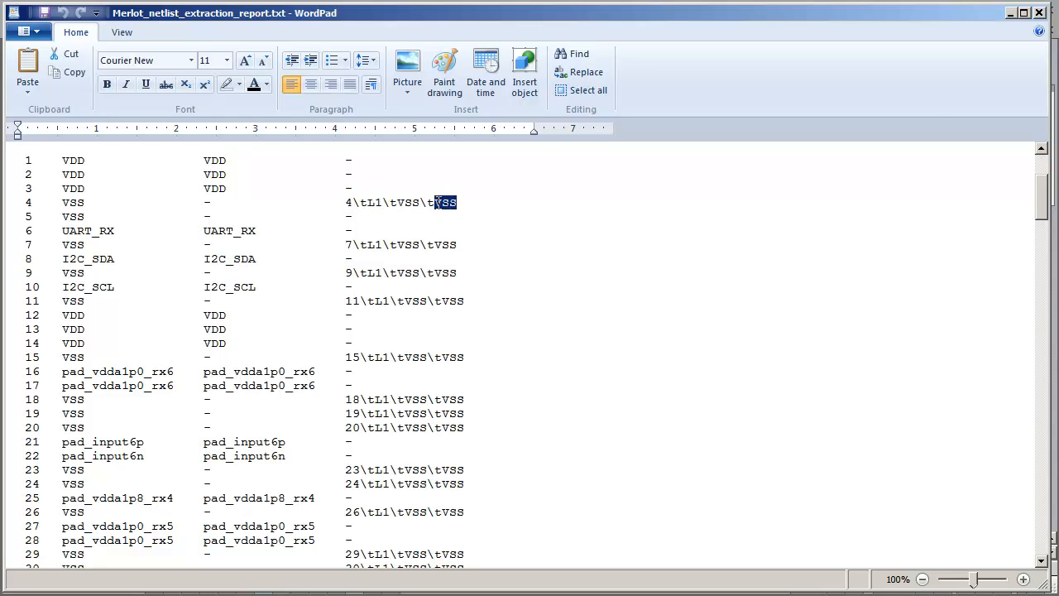
left_click(465, 212)
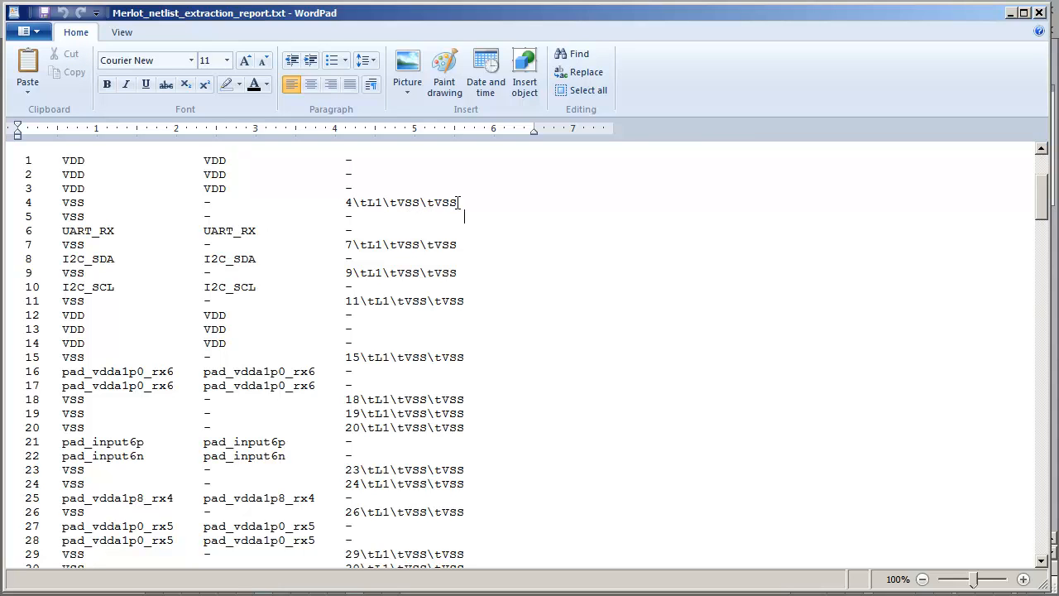
left_click_drag(458, 202, 433, 204)
left_click(490, 221)
- Inspect the row for die pad 5, including its bond finger and ring bond columns
left_click_drag(86, 216, 33, 217)
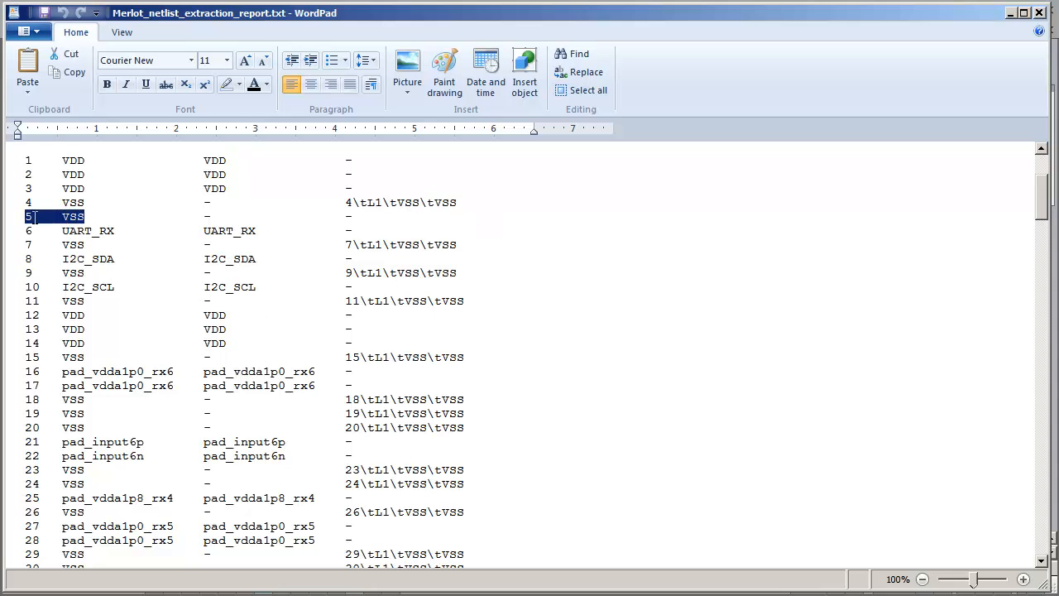
left_click(108, 217)
left_click_drag(206, 216, 367, 216)
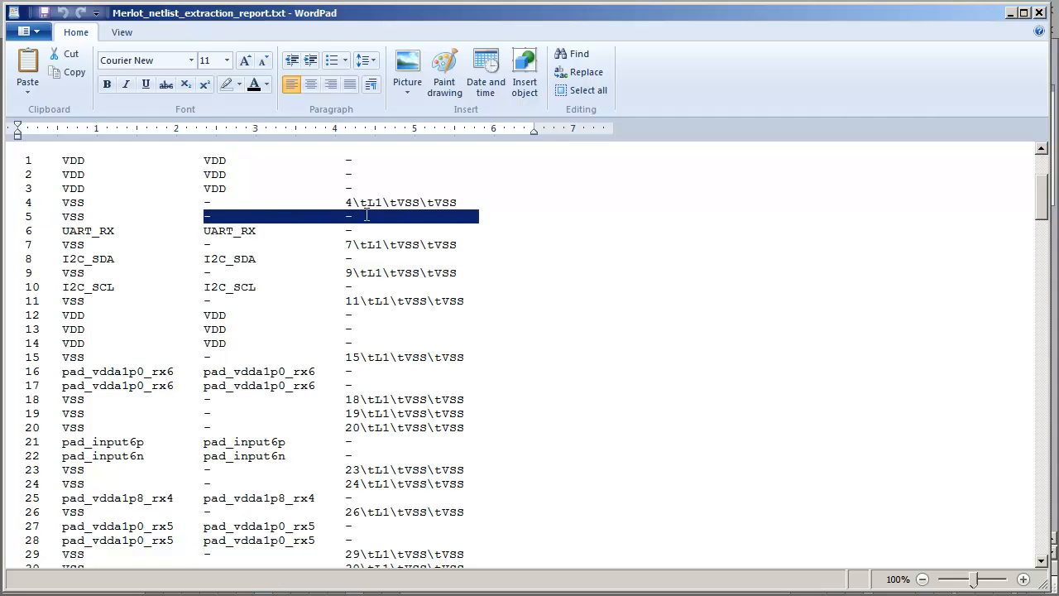
left_click(498, 330)
- Look through the rest of the netlist and recheck die pad 1's finger net against die pad 4's ring bond entry
scroll(499, 330, "down", 5)
scroll(380, 319, "up", 5)
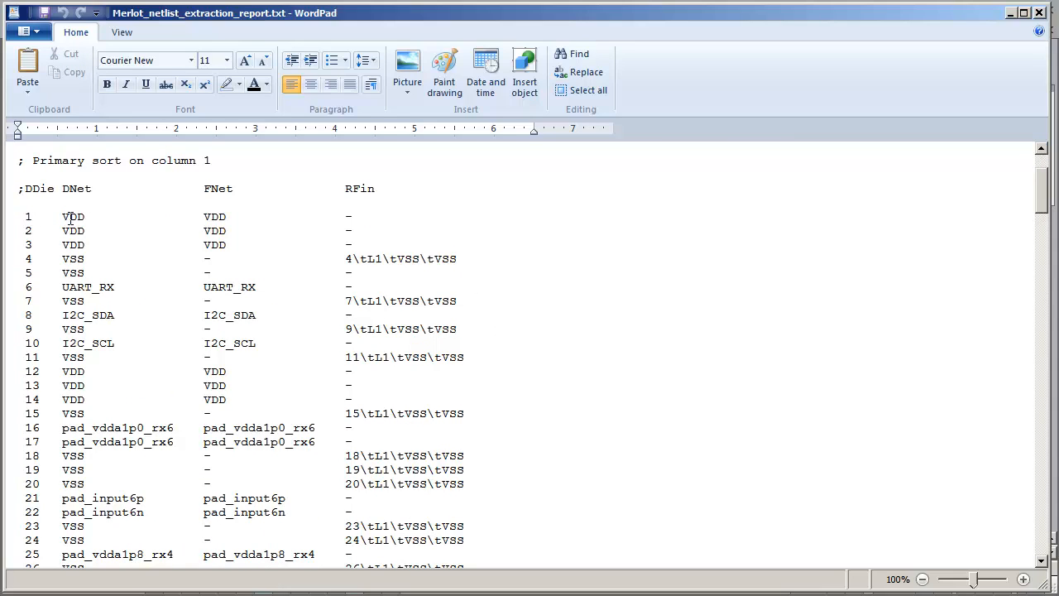
double_click(204, 216)
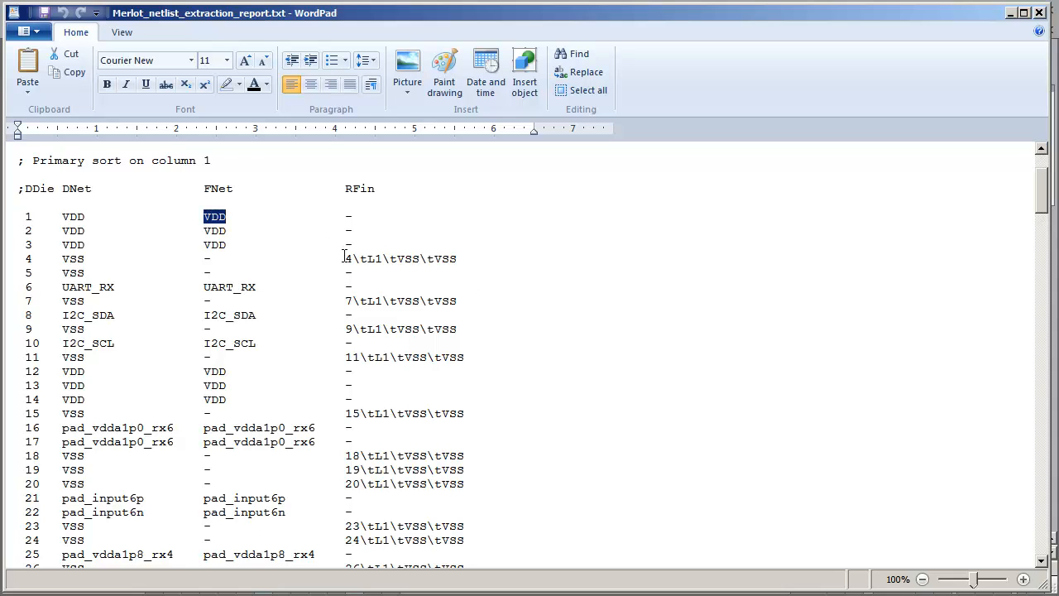
left_click_drag(345, 258, 477, 260)
left_click(381, 259)
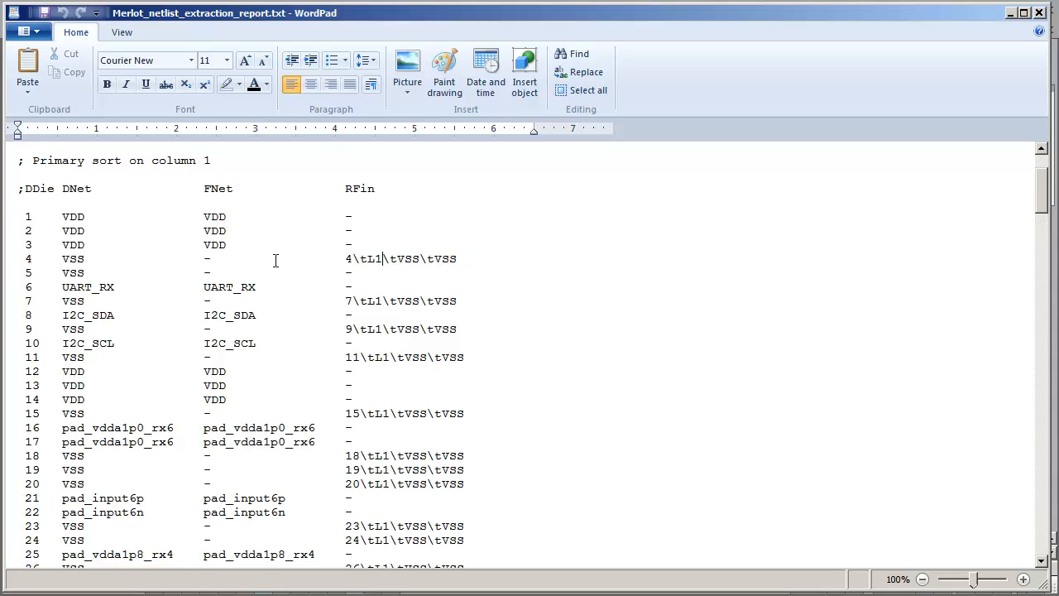
scroll(276, 261, "down", 1)
scroll(276, 260, "down", 1)
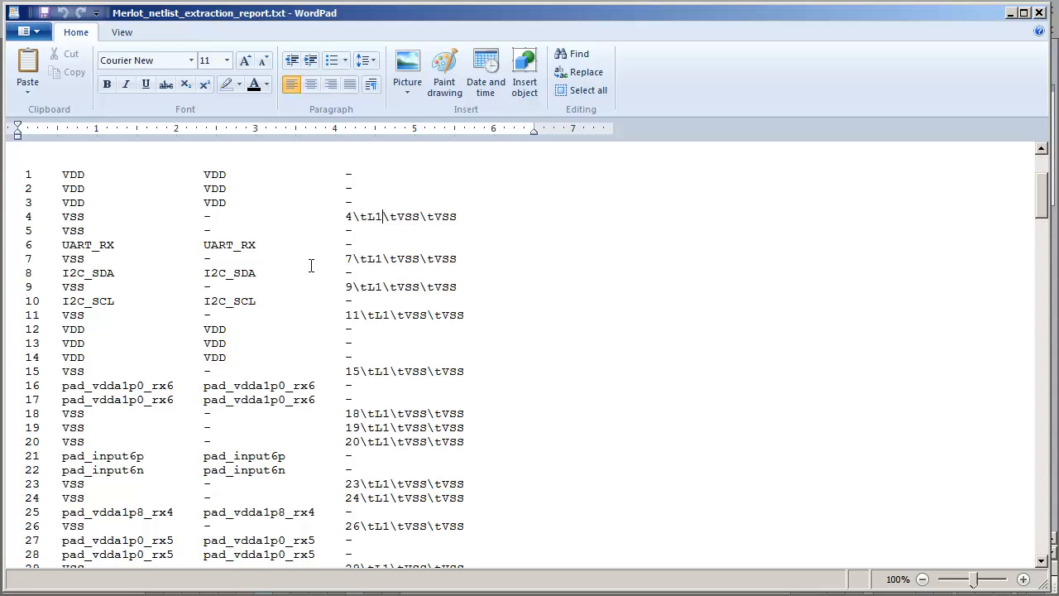